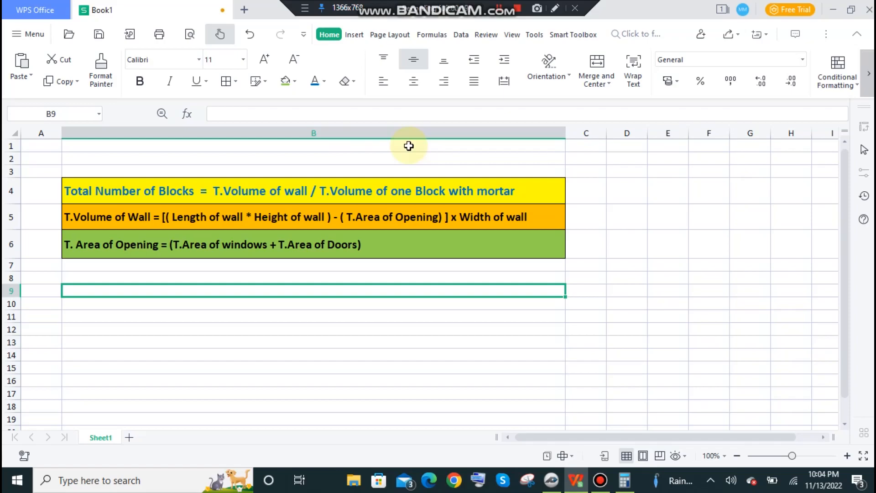
# Examine the formulas for total block count, wall volume and opening area in cells B4 to B6
pyautogui.moveTo(352, 187); pyautogui.dragTo(364, 244)
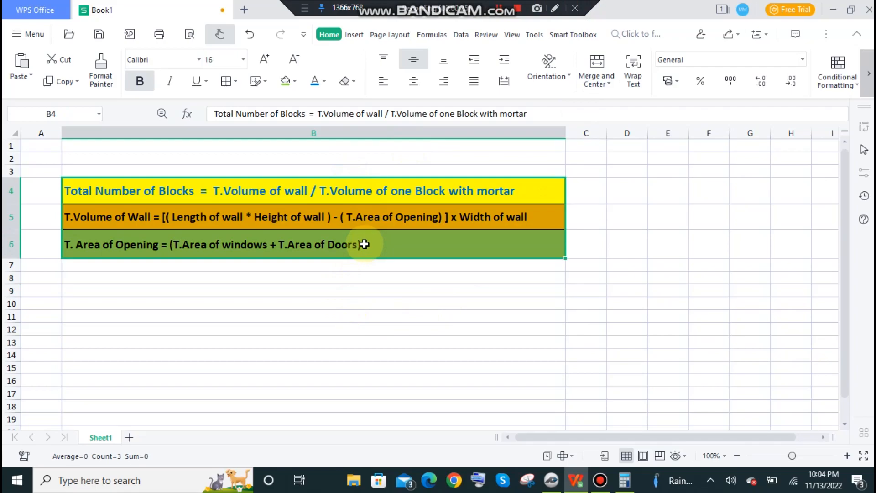
pyautogui.moveTo(404, 187); pyautogui.dragTo(409, 237)
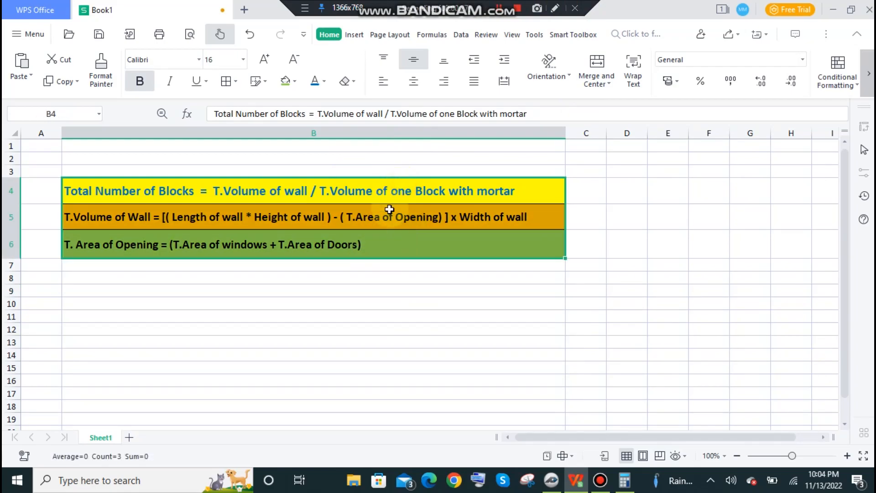
pyautogui.moveTo(355, 188); pyautogui.dragTo(363, 244)
# Switch from the spreadsheet to PlanSwift and look over the Option-3 and Option-3a floor plans
pyautogui.click(827, 8)
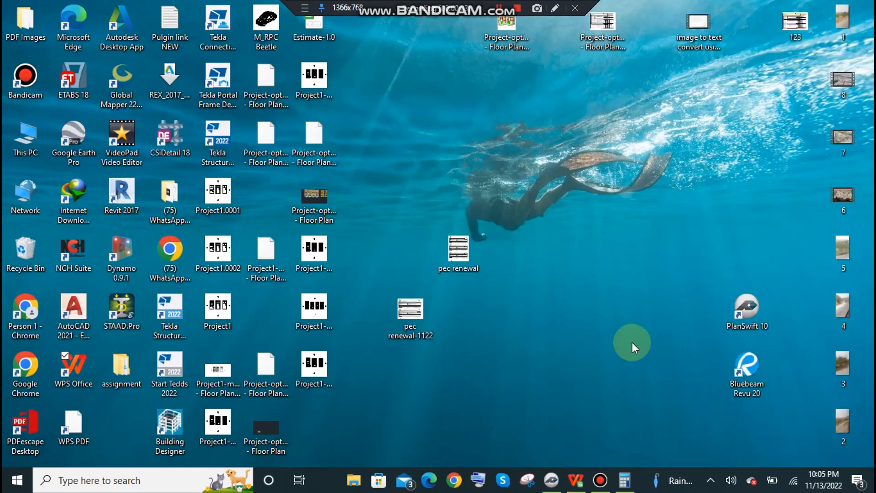
pyautogui.click(551, 480)
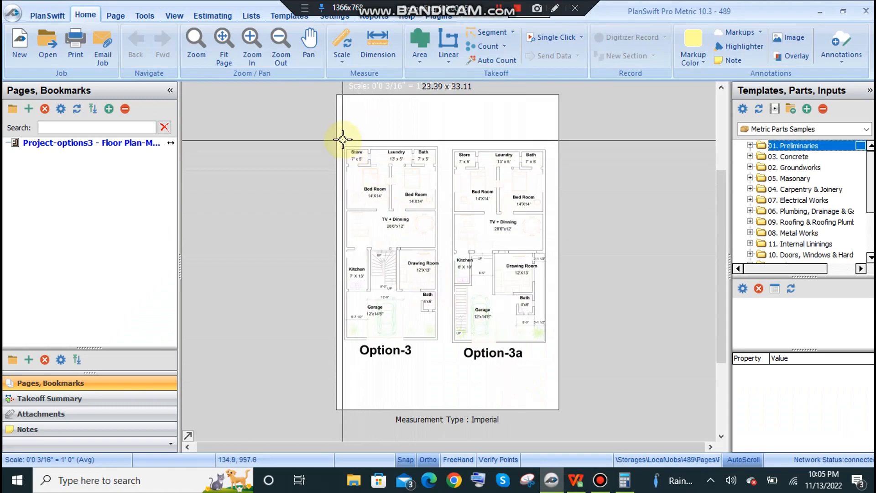
pyautogui.moveTo(340, 141); pyautogui.dragTo(552, 352)
# Start a new local job numbered 45784 with description "cgyhgdtj" and the English measurement type
pyautogui.click(51, 144)
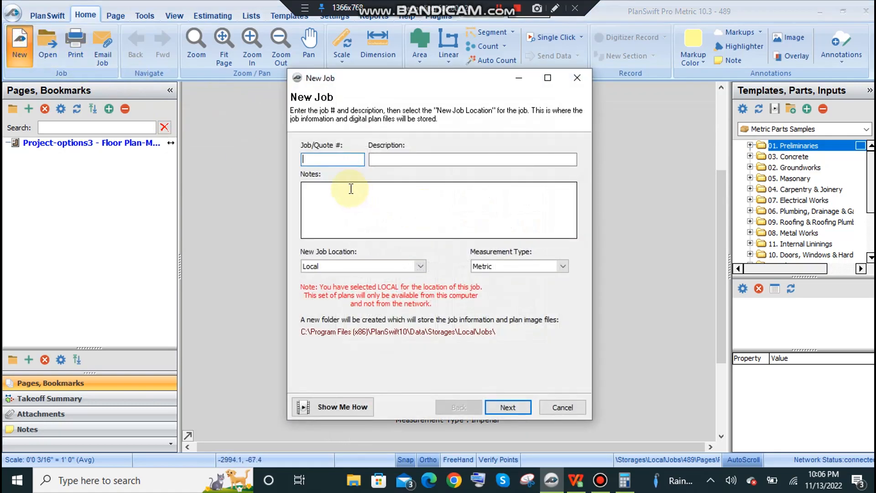
pyautogui.click(335, 159)
pyautogui.click(377, 159)
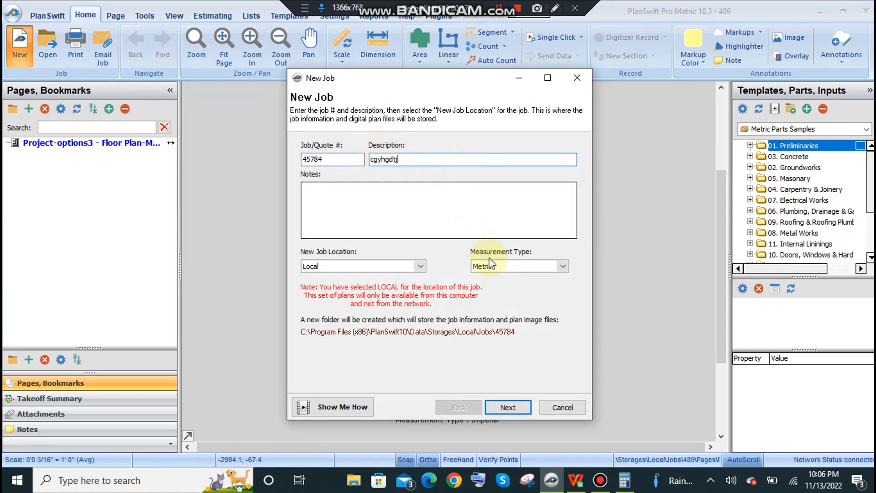
pyautogui.click(546, 267)
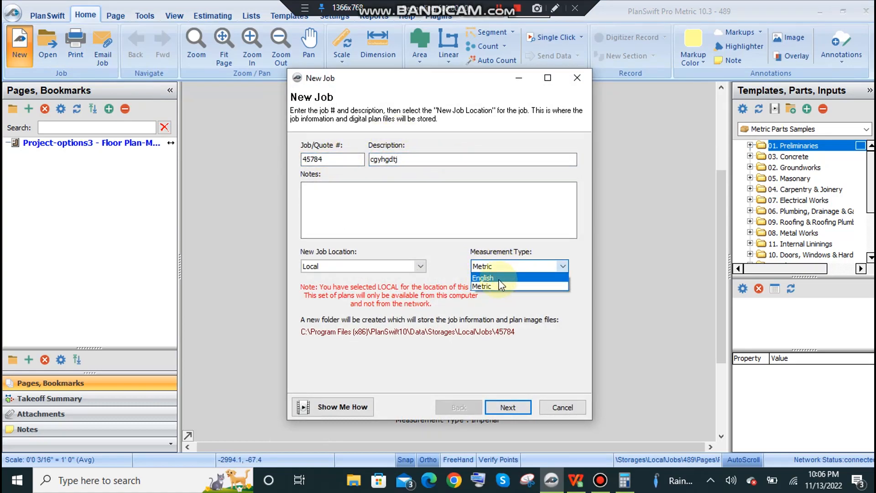
pyautogui.click(505, 277)
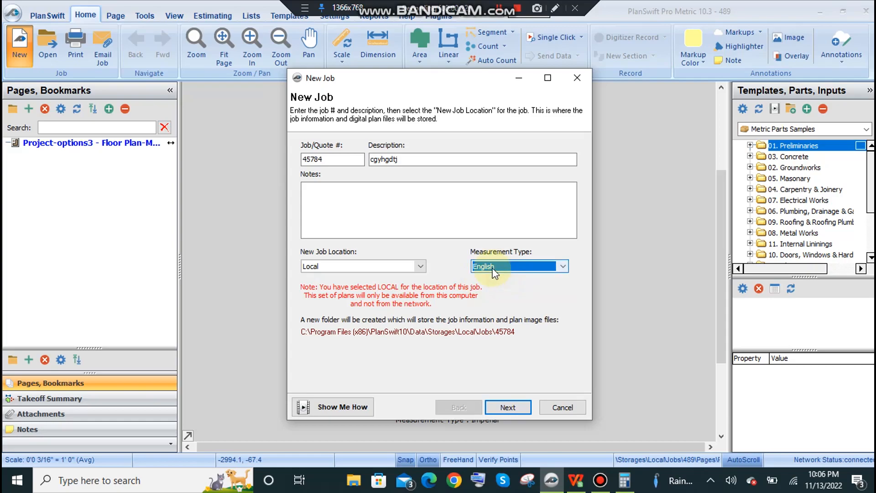
pyautogui.moveTo(450, 82); pyautogui.dragTo(401, 76)
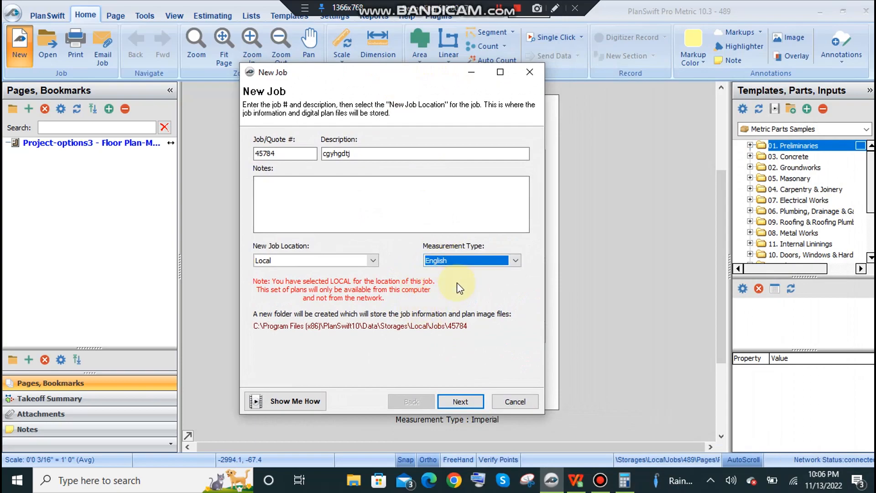
pyautogui.click(457, 395)
pyautogui.click(460, 401)
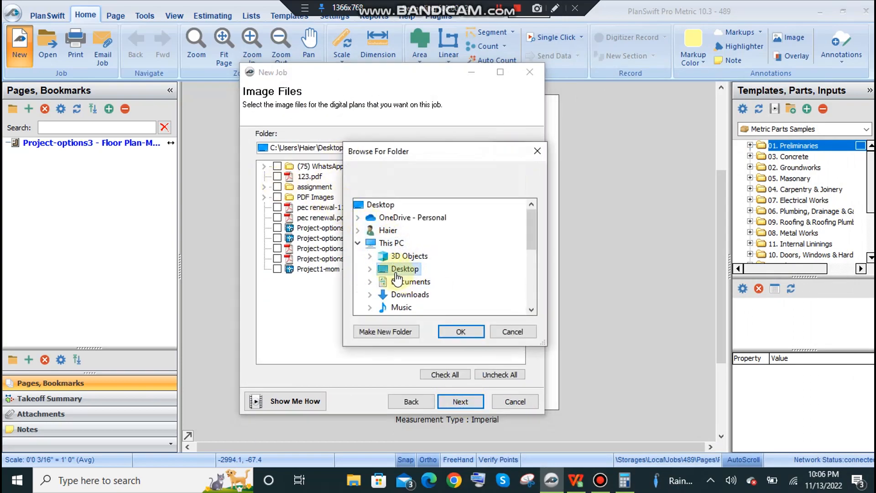
# Choose Project-options3 - Floor Plan-Model.pdf from the Desktop folder as the job's plan file
pyautogui.doubleClick(401, 270)
pyautogui.click(460, 331)
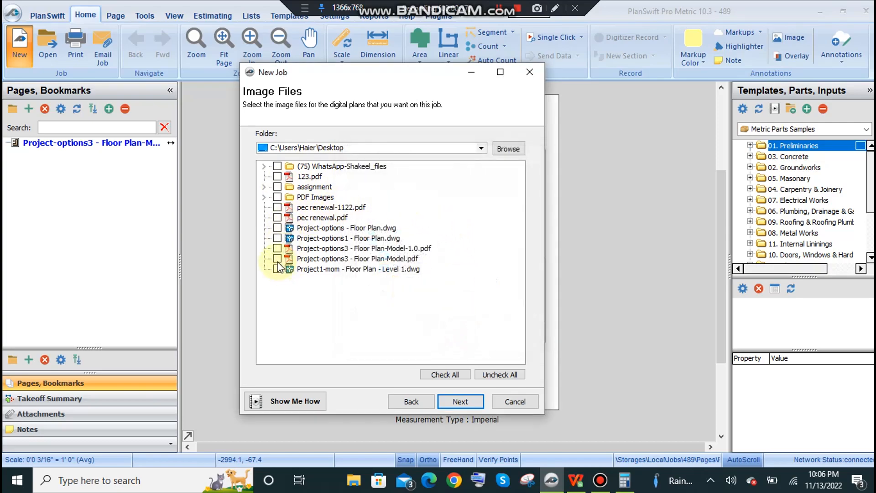
pyautogui.click(277, 259)
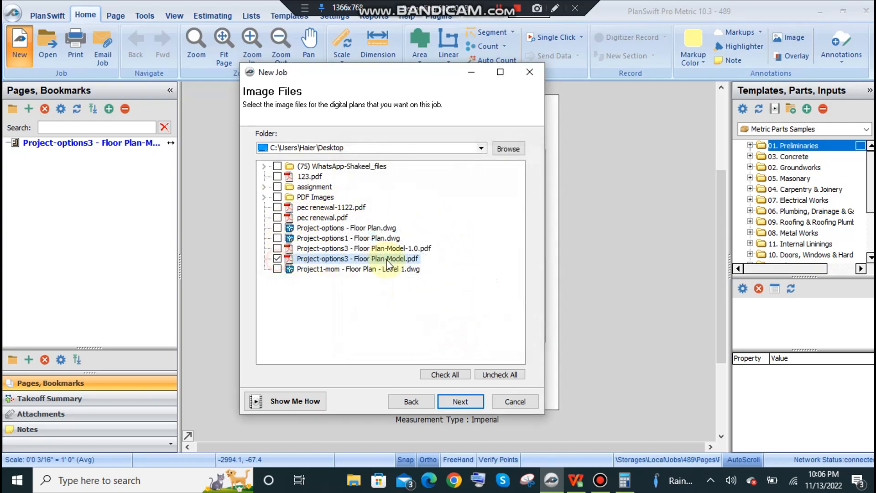
pyautogui.click(465, 401)
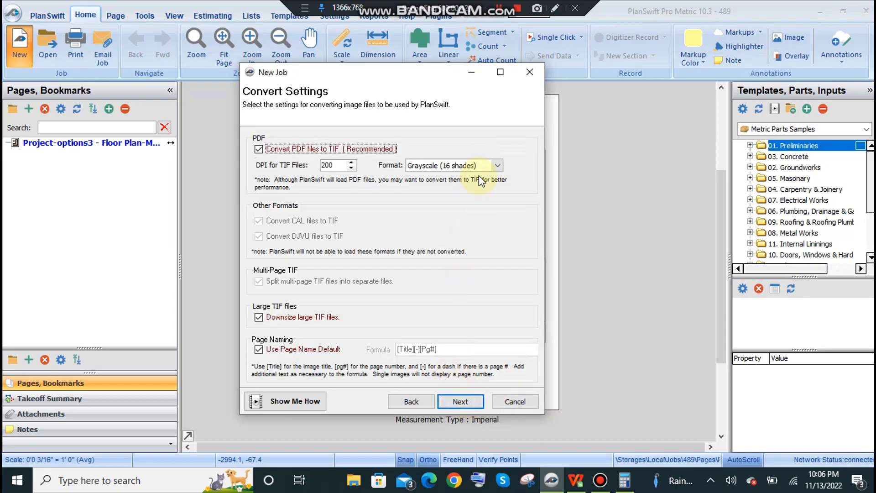
# Set the PDF-to-TIF conversion format to True Color (32 bit) and create the job
pyautogui.click(487, 168)
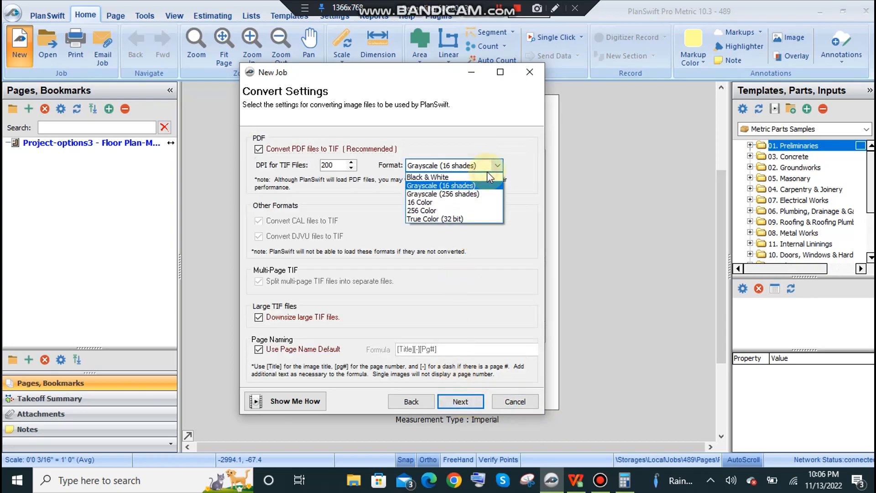
pyautogui.click(445, 219)
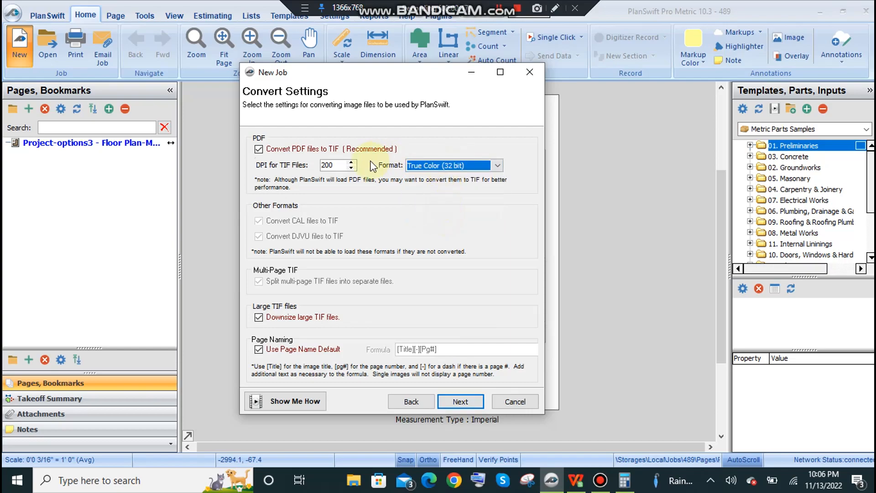
pyautogui.click(465, 402)
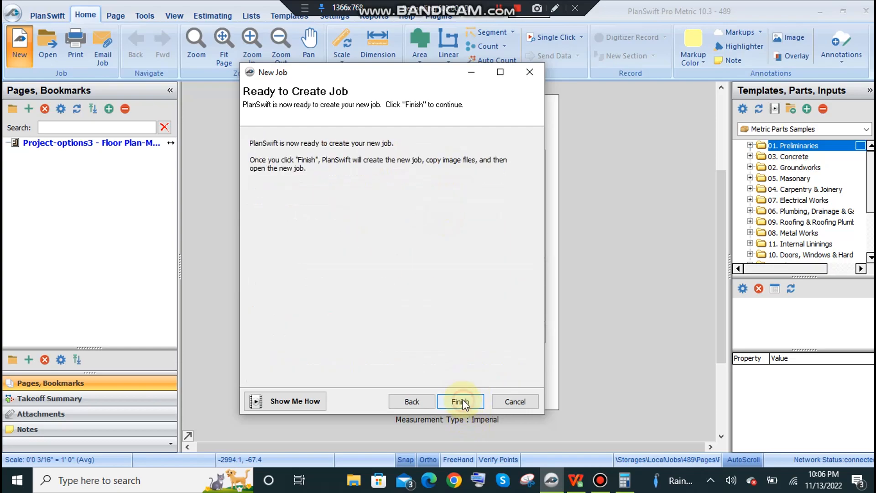
pyautogui.click(456, 401)
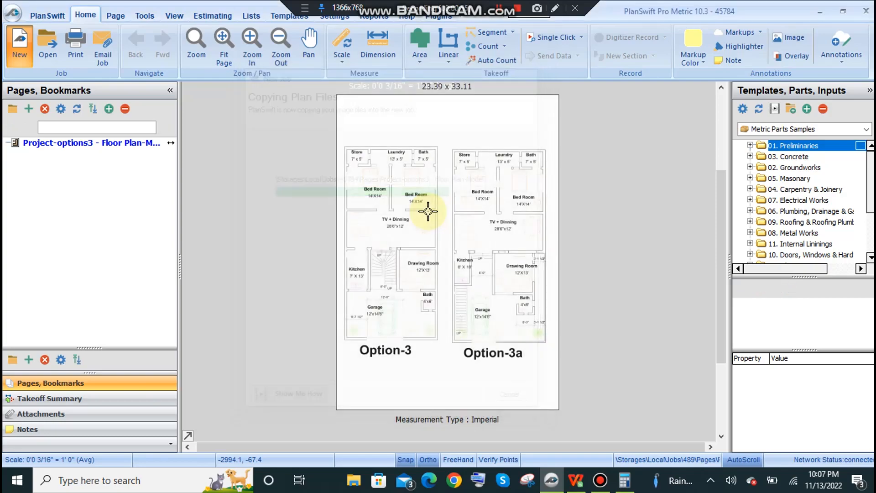
# Examine the imported Option-3 and Option-3a floor plans with their room layouts and labelled dimensions
pyautogui.moveTo(345, 150); pyautogui.dragTo(554, 356)
pyautogui.scroll(3, 406, 180)
pyautogui.scroll(-3, 345, 166)
pyautogui.moveTo(347, 144); pyautogui.dragTo(305, 155)
pyautogui.scroll(4, 342, 163)
pyautogui.scroll(-3, 309, 172)
pyautogui.moveTo(410, 166); pyautogui.dragTo(264, 152)
pyautogui.moveTo(313, 278)
pyautogui.mouseDown()
pyautogui.moveTo(311, 144)
pyautogui.moveTo(324, 280)
pyautogui.mouseUp()
pyautogui.moveTo(237, 141); pyautogui.dragTo(364, 288)
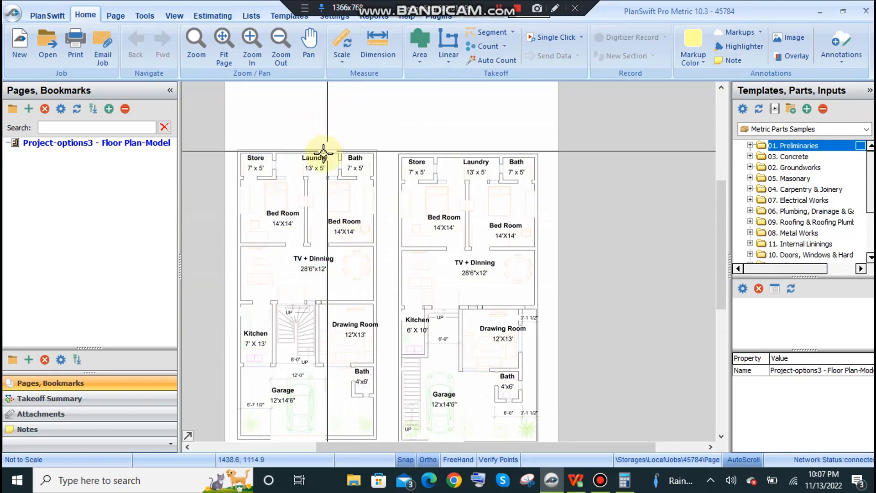
pyautogui.moveTo(229, 142)
pyautogui.mouseDown()
pyautogui.moveTo(347, 213)
pyautogui.moveTo(254, 127)
pyautogui.moveTo(244, 123)
pyautogui.moveTo(543, 388)
pyautogui.moveTo(473, 287)
pyautogui.moveTo(581, 410)
pyautogui.mouseUp()
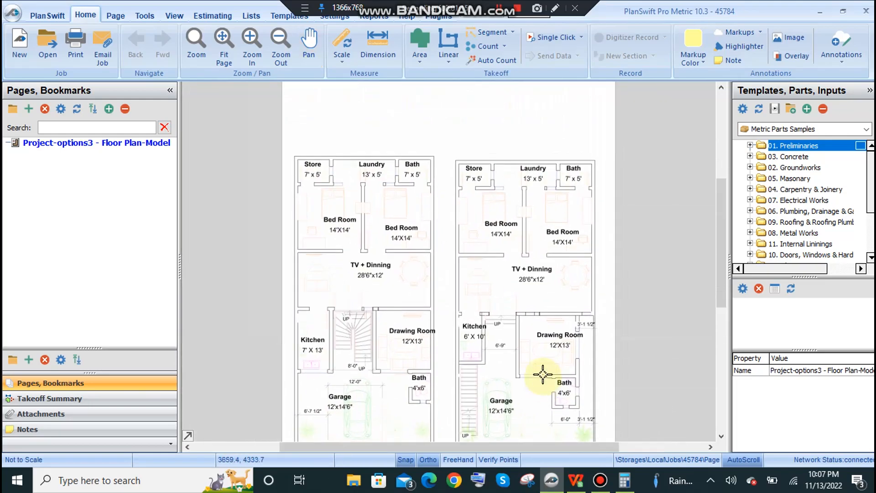
pyautogui.moveTo(289, 150); pyautogui.dragTo(318, 189)
pyautogui.scroll(-3, 459, 280)
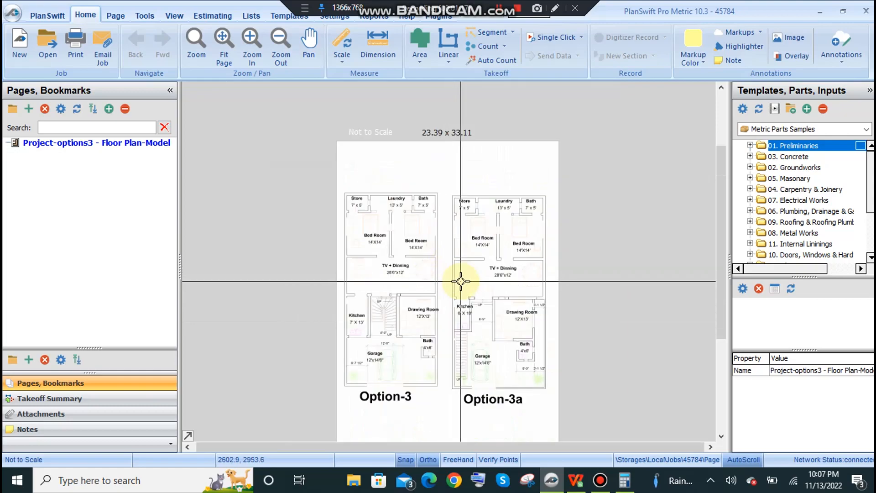
pyautogui.scroll(3, 460, 280)
# Scale the page to 7 feet across the inside width of the Option-3 Store room, with a dimension line
pyautogui.click(447, 40)
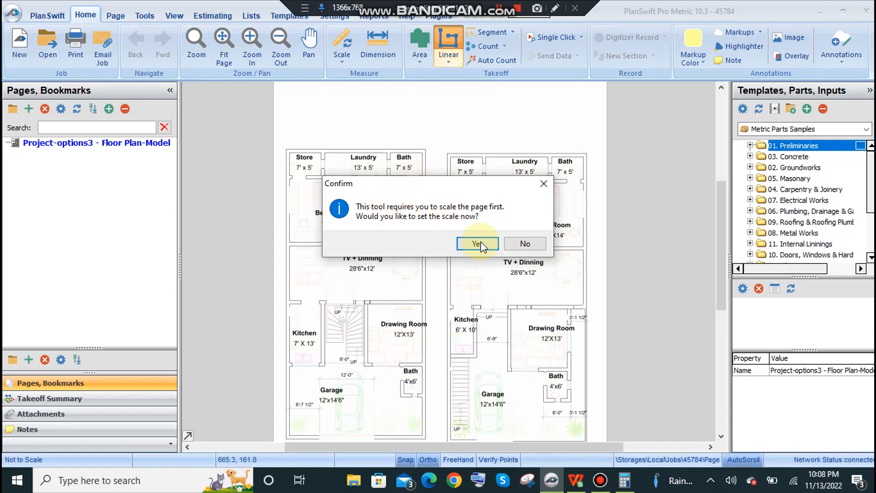
pyautogui.click(524, 242)
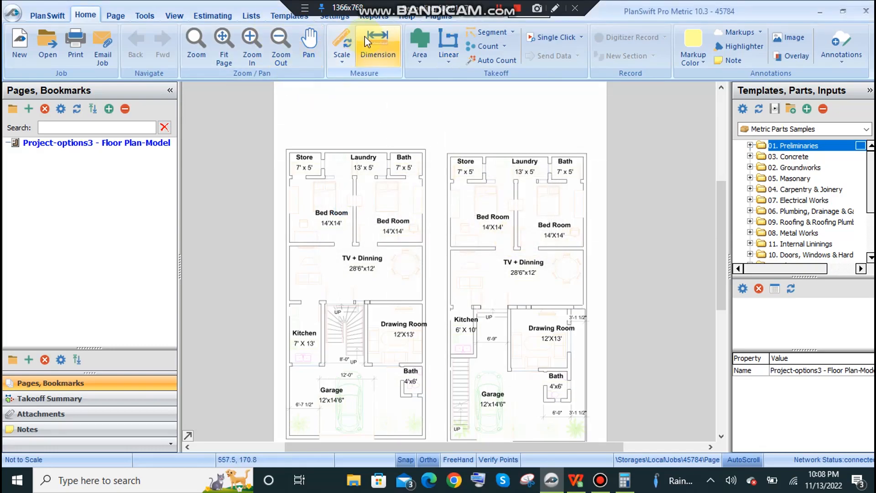
pyautogui.click(347, 36)
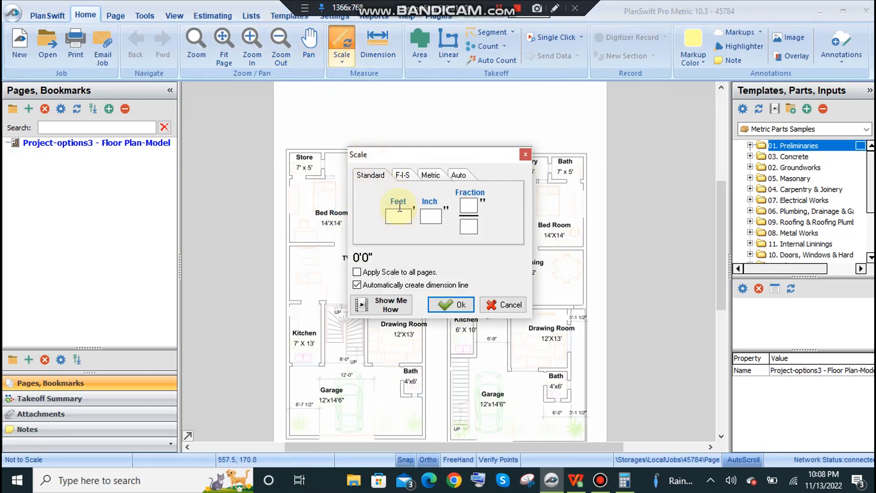
pyautogui.moveTo(399, 157); pyautogui.dragTo(427, 153)
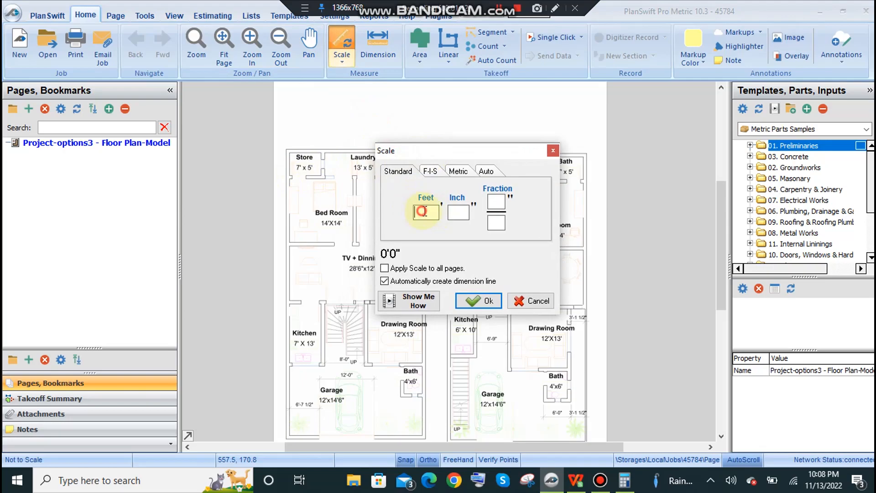
pyautogui.click(472, 300)
pyautogui.scroll(6, 283, 191)
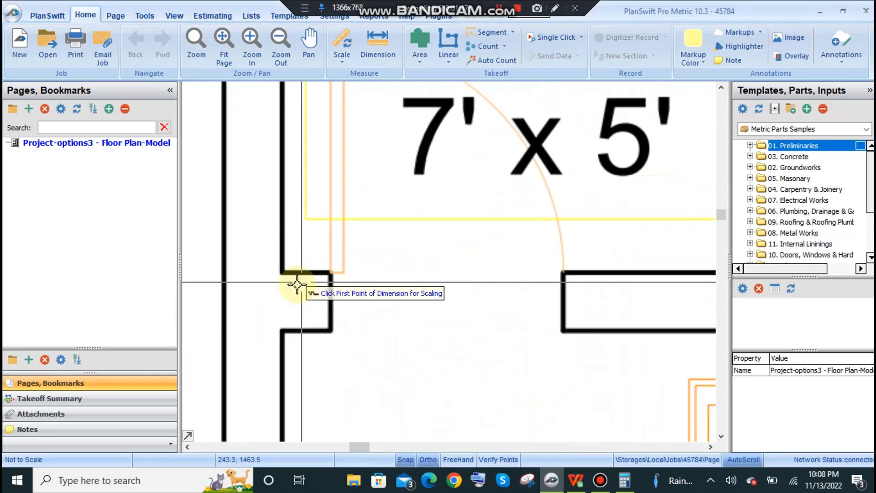
pyautogui.scroll(4, 283, 264)
pyautogui.click(285, 273)
pyautogui.scroll(-4, 364, 241)
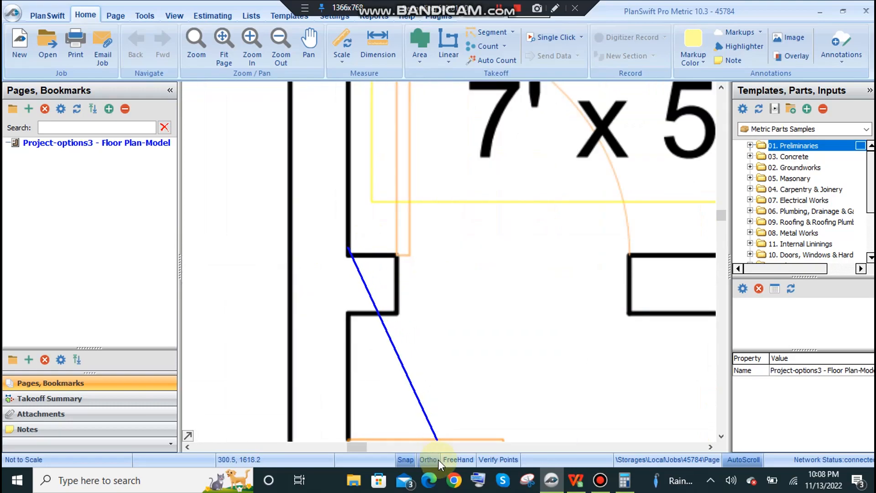
pyautogui.scroll(-3, 372, 249)
pyautogui.scroll(4, 391, 276)
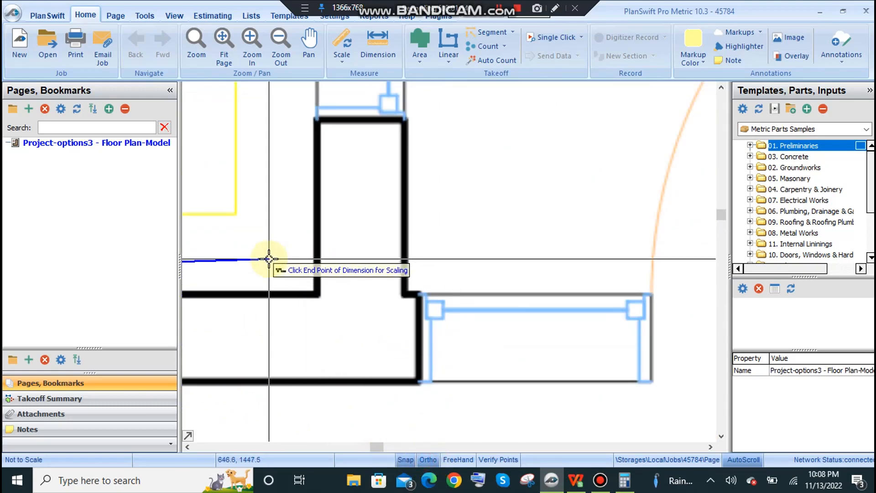
pyautogui.click(317, 284)
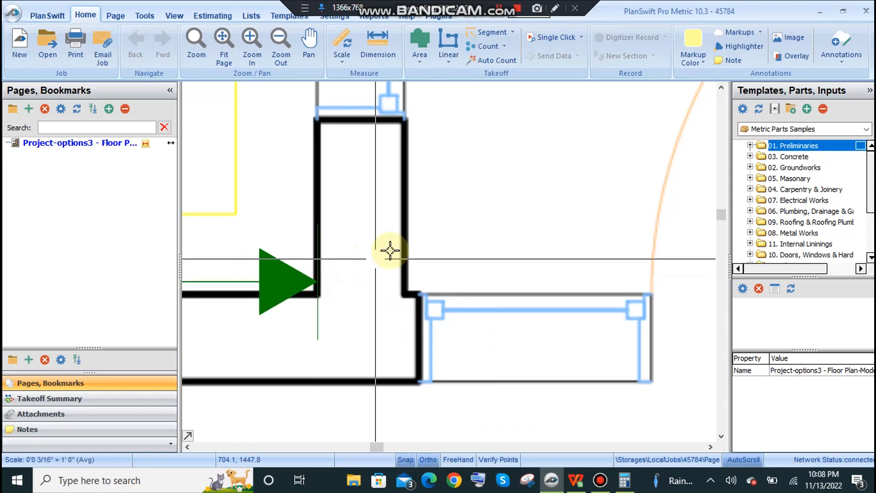
# Examine the Store room's scale dimension and the overall extent of the Option-3 plan
pyautogui.scroll(-3, 391, 248)
pyautogui.scroll(-4, 504, 254)
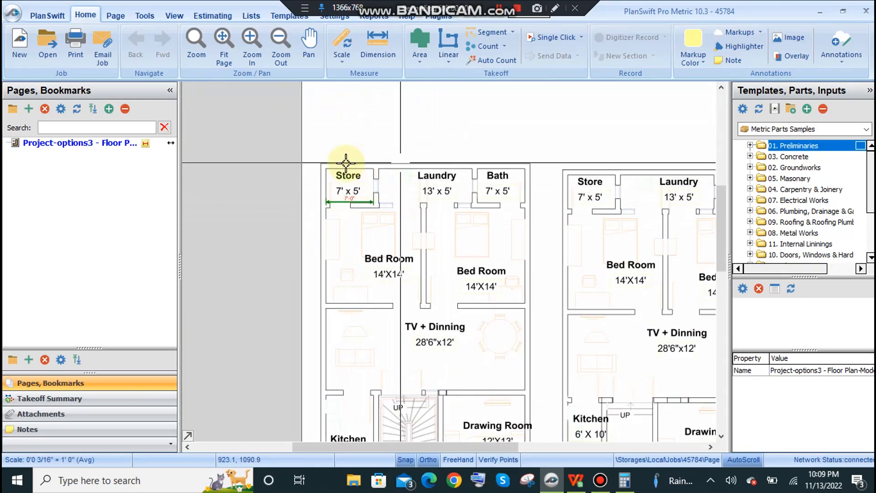
pyautogui.scroll(-2, 320, 164)
pyautogui.scroll(3, 356, 168)
pyautogui.scroll(-1, 440, 165)
pyautogui.scroll(1, 440, 164)
pyautogui.scroll(-2, 440, 165)
pyautogui.scroll(2, 443, 166)
pyautogui.scroll(-2, 352, 139)
pyautogui.scroll(-3, 230, 138)
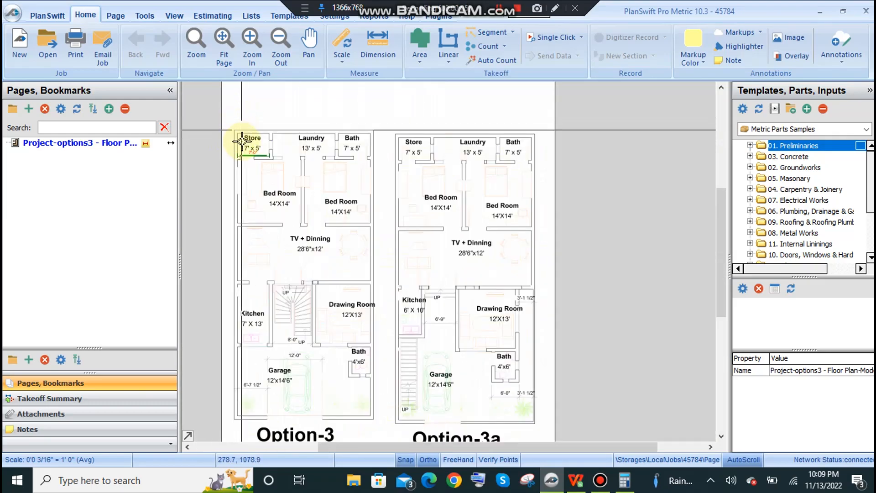
pyautogui.scroll(1, 392, 148)
pyautogui.moveTo(310, 100); pyautogui.dragTo(466, 404)
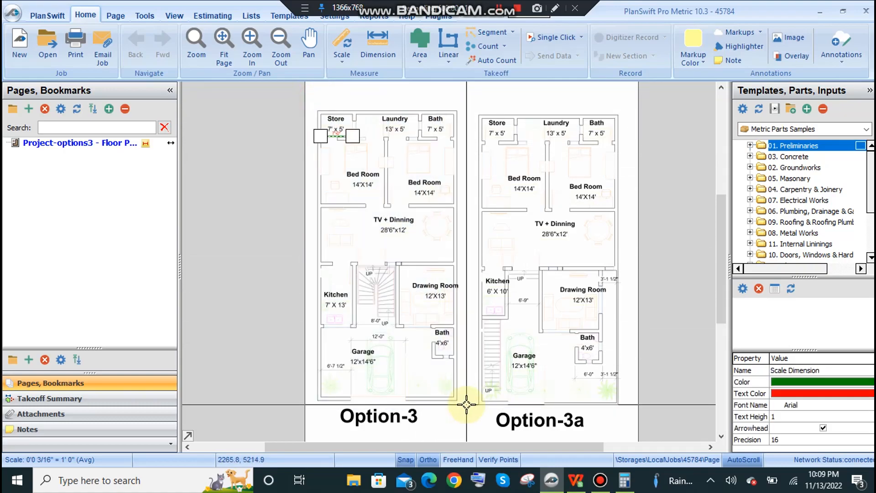
pyautogui.moveTo(310, 106); pyautogui.dragTo(460, 391)
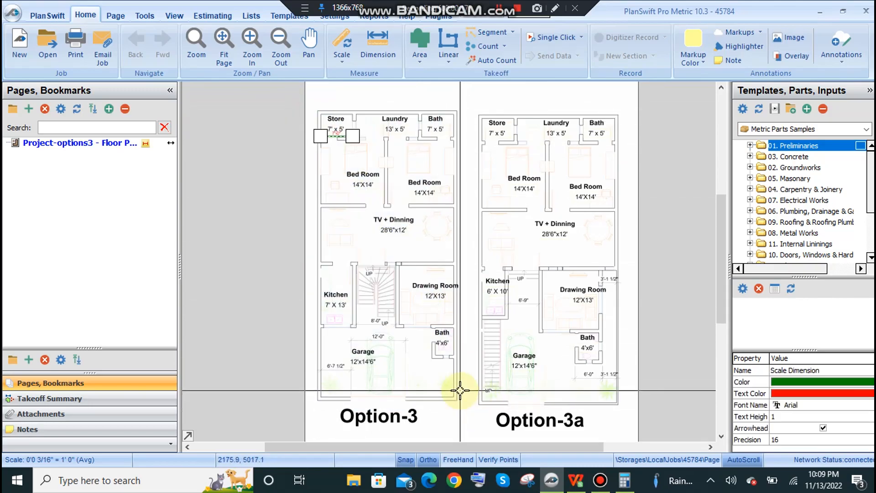
# Switch to the WPS spreadsheet and examine the Total Number of Blocks formula in B4, especially its wall volume term
pyautogui.click(571, 485)
pyautogui.click(249, 188)
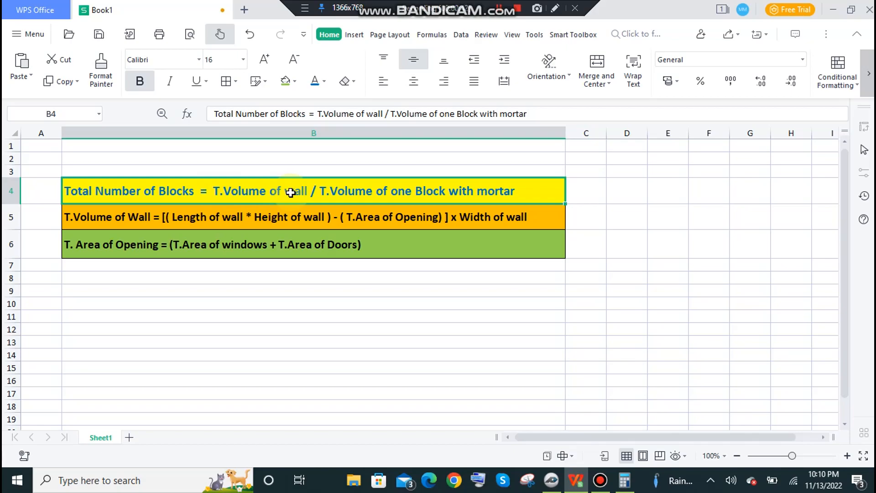
pyautogui.click(574, 194)
pyautogui.click(520, 190)
pyautogui.click(594, 191)
pyautogui.click(338, 188)
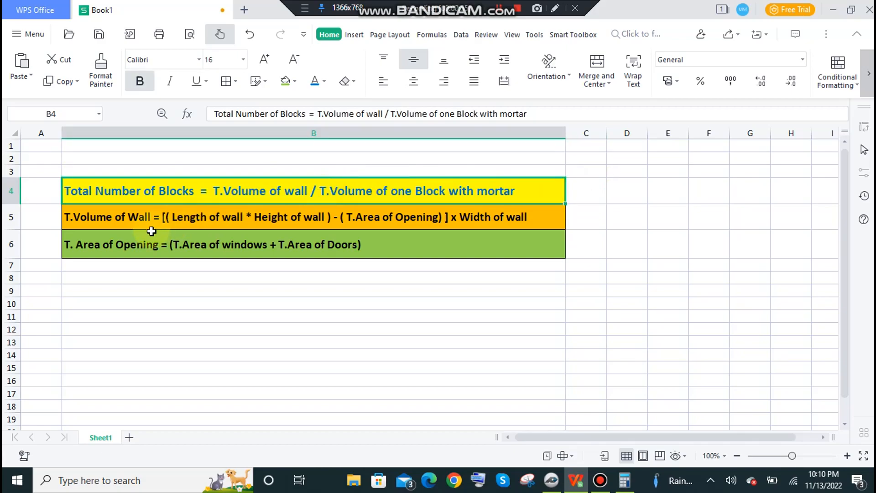
pyautogui.doubleClick(208, 193)
pyautogui.moveTo(212, 192); pyautogui.dragTo(312, 193)
pyautogui.click(579, 191)
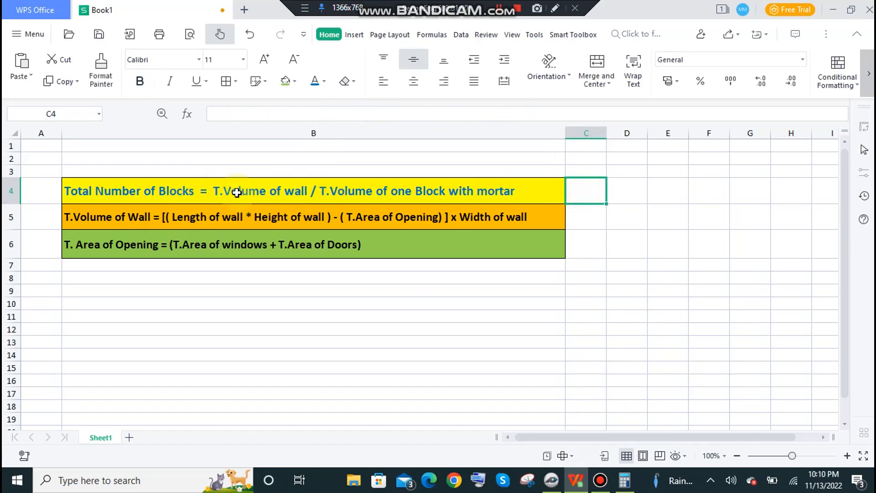
# Examine the wall volume term in B4 and the Length of wall term in B5, glancing at the PlanSwift floor plans
pyautogui.doubleClick(217, 189)
pyautogui.moveTo(215, 188); pyautogui.dragTo(307, 191)
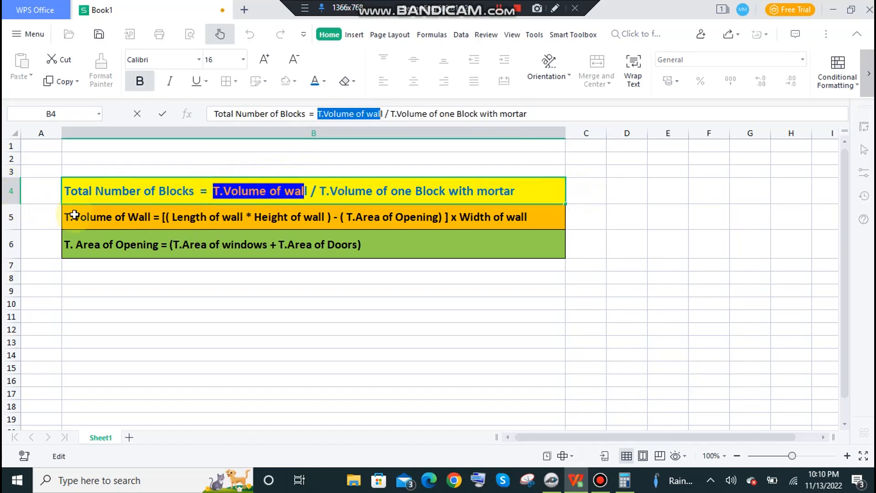
pyautogui.click(147, 217)
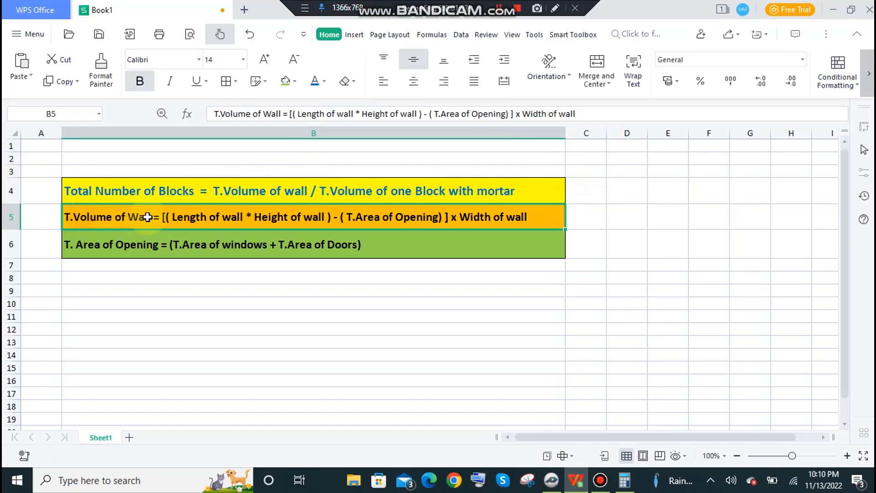
pyautogui.doubleClick(180, 219)
pyautogui.moveTo(172, 218); pyautogui.dragTo(199, 218)
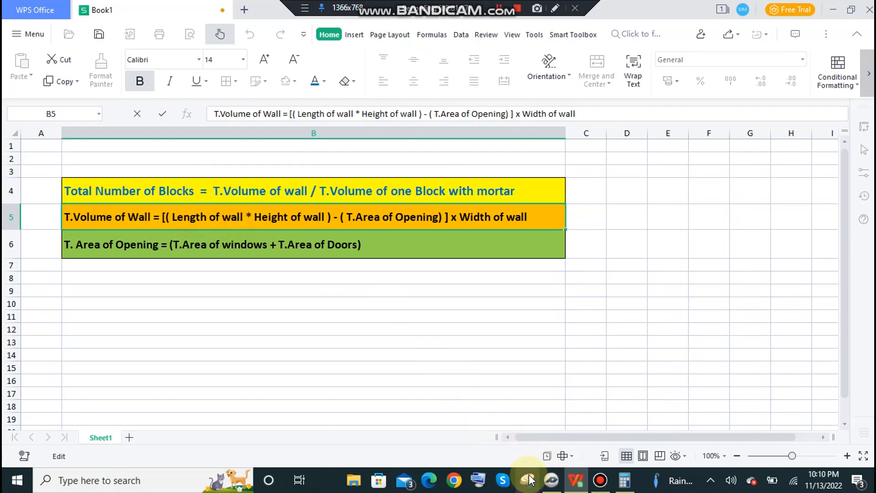
pyautogui.click(551, 480)
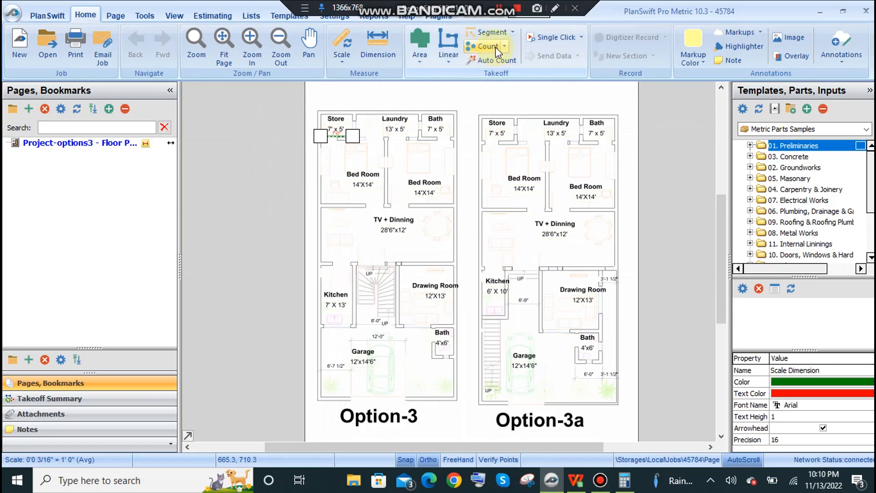
pyautogui.click(818, 14)
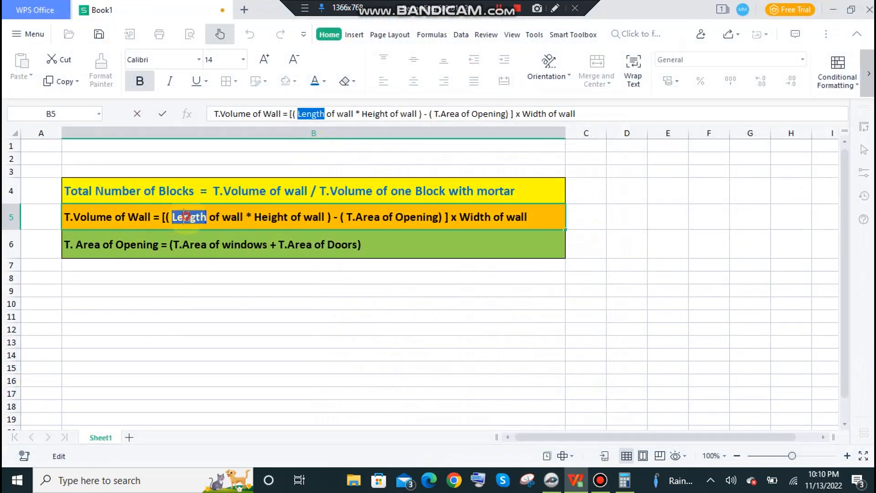
# Examine the Height of wall term, the length-by-height product and the T.Area of Opening deduction in the B5 wall volume formula
pyautogui.click(234, 235)
pyautogui.doubleClick(265, 217)
pyautogui.moveTo(257, 217); pyautogui.dragTo(318, 218)
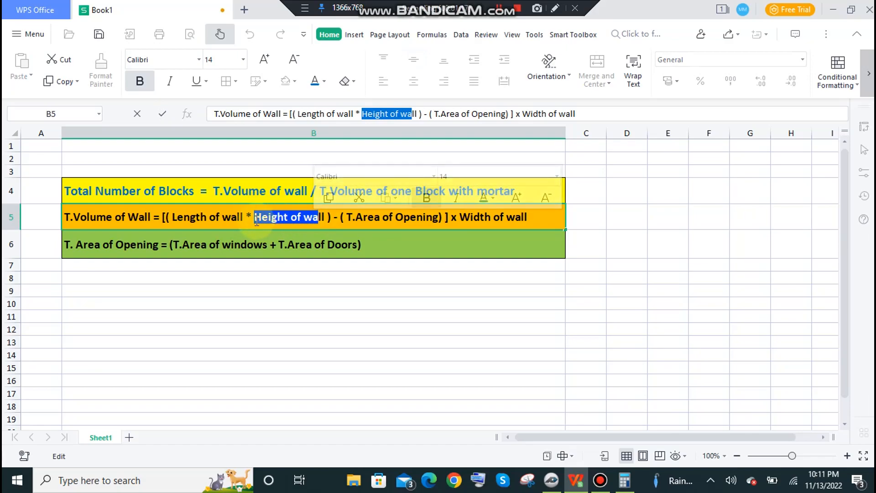
pyautogui.click(186, 219)
pyautogui.moveTo(172, 218); pyautogui.dragTo(332, 211)
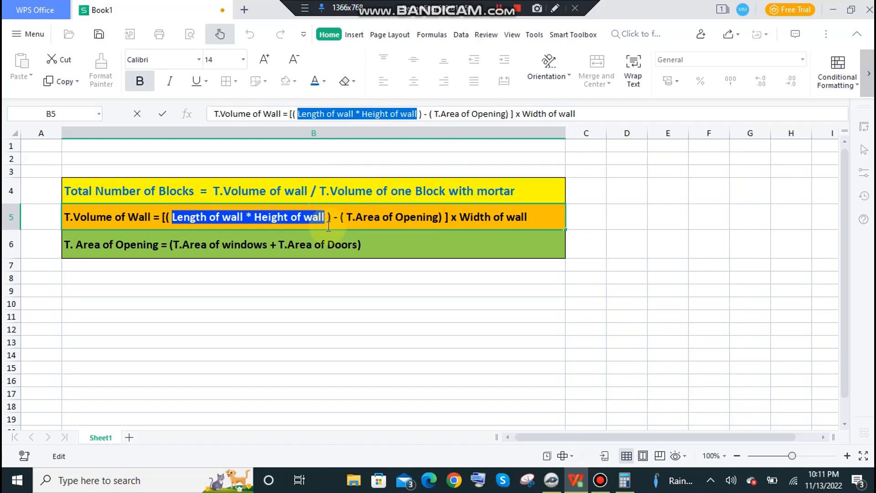
pyautogui.click(363, 216)
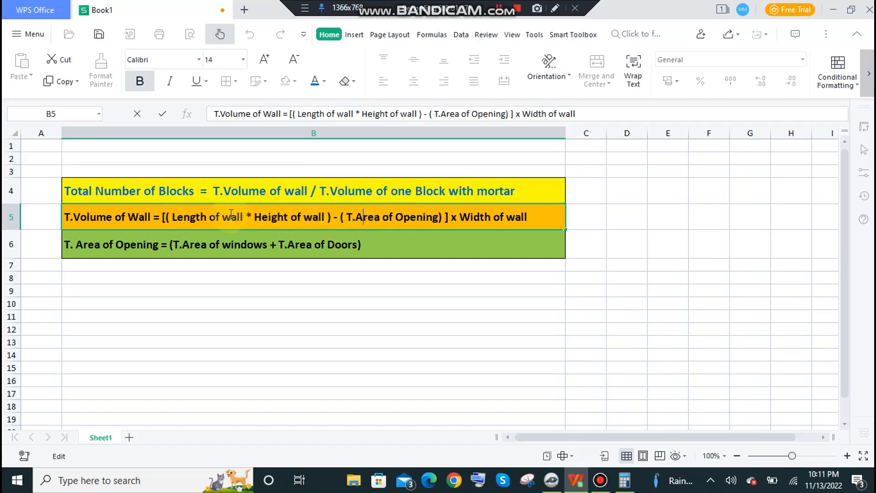
pyautogui.moveTo(169, 216); pyautogui.dragTo(331, 215)
pyautogui.click(348, 217)
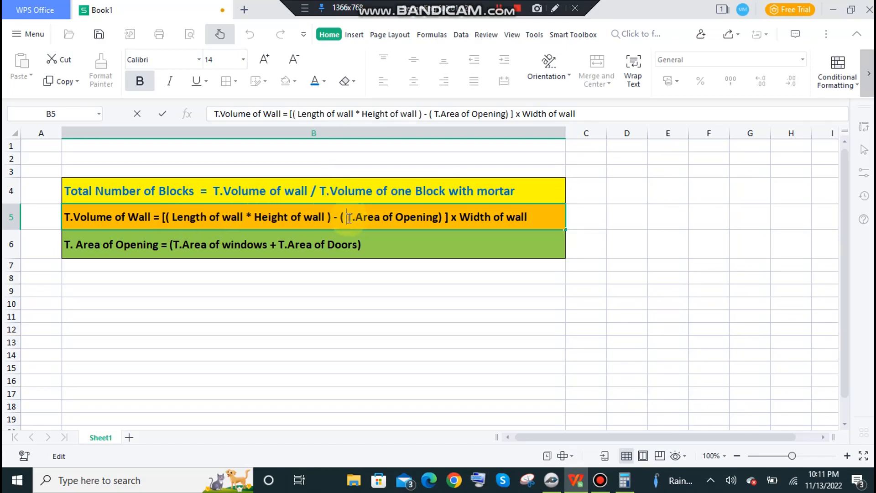
pyautogui.moveTo(346, 218); pyautogui.dragTo(441, 218)
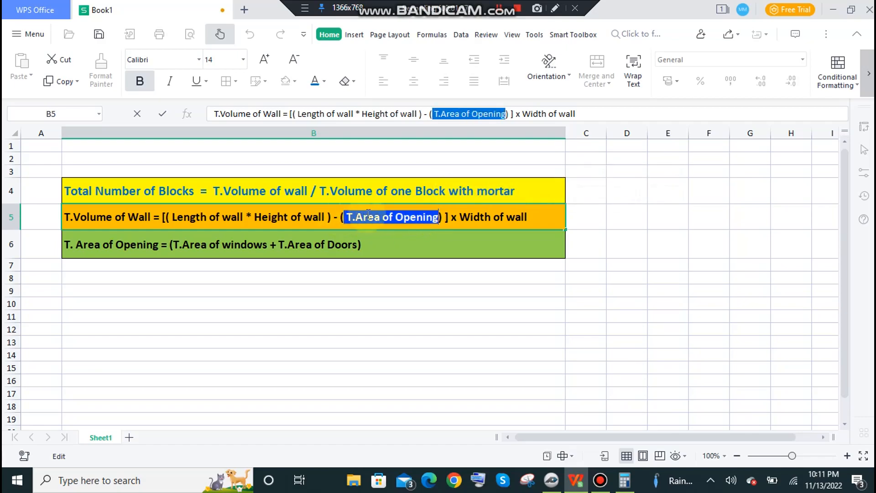
# Examine the T. Area of Opening formula in B6, including its window and door area terms
pyautogui.click(184, 240)
pyautogui.doubleClick(184, 240)
pyautogui.moveTo(223, 246); pyautogui.dragTo(351, 245)
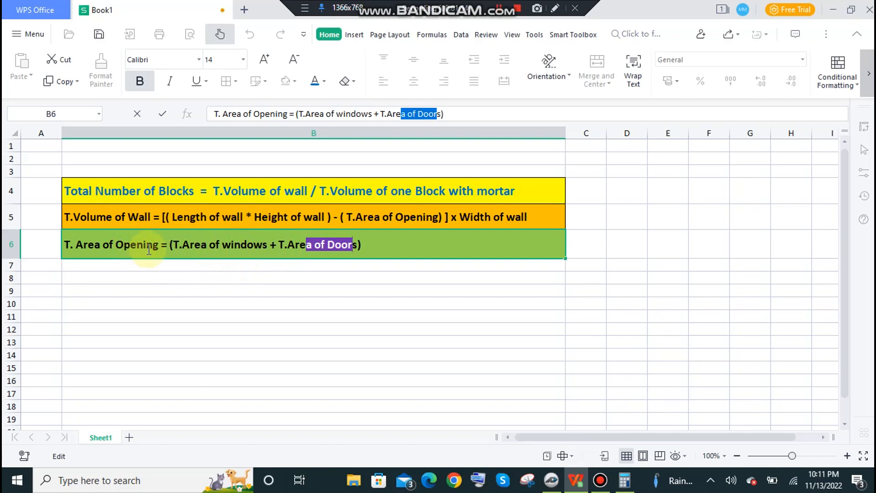
pyautogui.click(374, 248)
pyautogui.moveTo(373, 248); pyautogui.dragTo(52, 248)
pyautogui.click(327, 247)
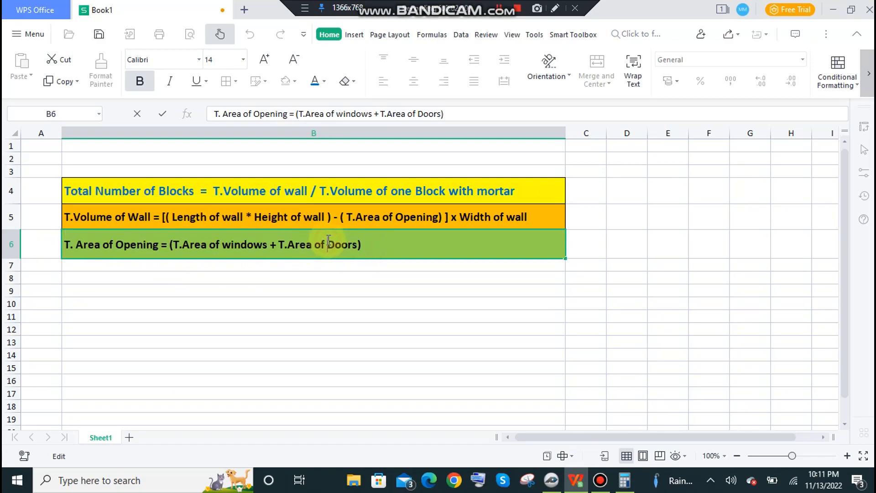
# Review the complete T.Volume of Wall formula in B5 and the Total Number of Blocks term in B4
pyautogui.click(486, 218)
pyautogui.moveTo(536, 218); pyautogui.dragTo(159, 218)
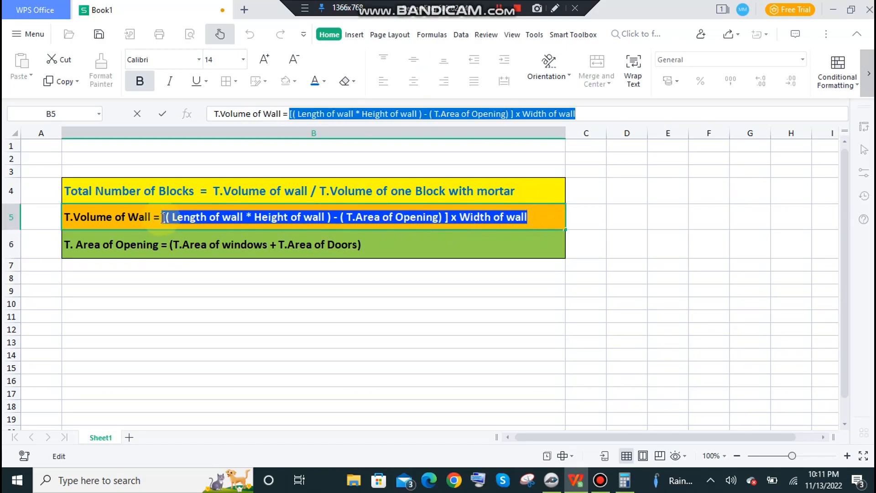
pyautogui.moveTo(64, 217); pyautogui.dragTo(160, 223)
pyautogui.click(279, 264)
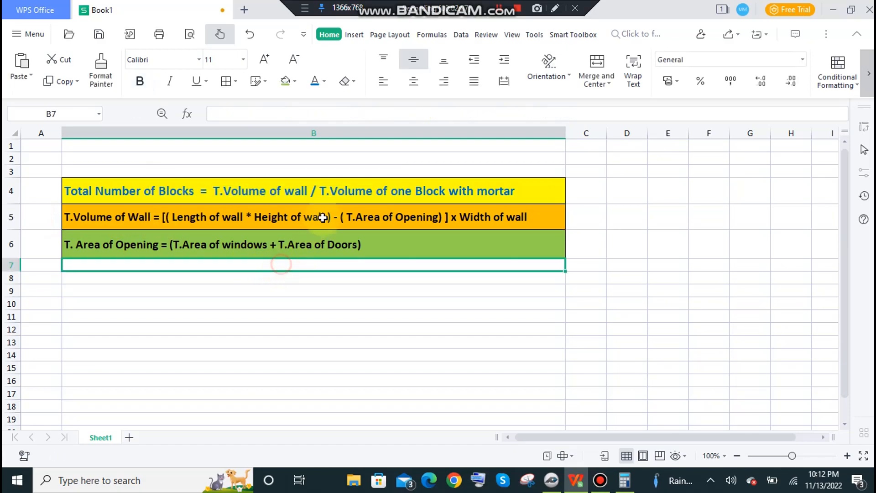
pyautogui.click(131, 194)
pyautogui.doubleClick(153, 192)
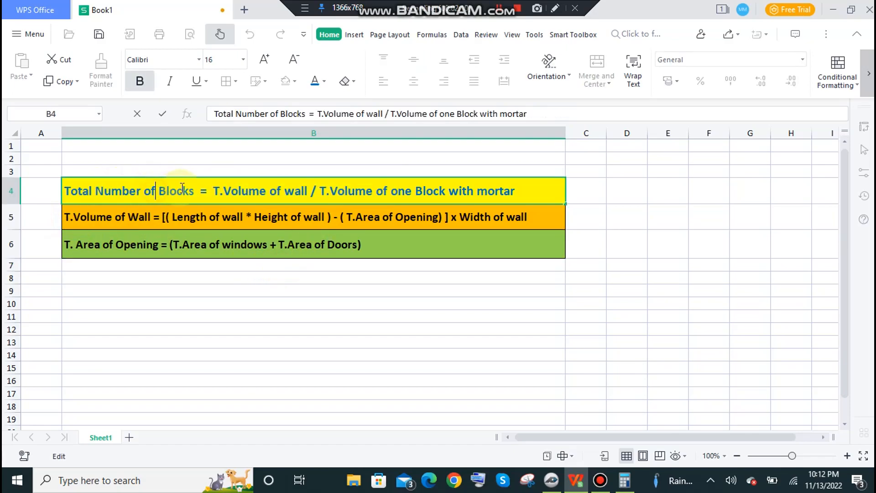
pyautogui.moveTo(194, 190); pyautogui.dragTo(63, 191)
pyautogui.click(176, 215)
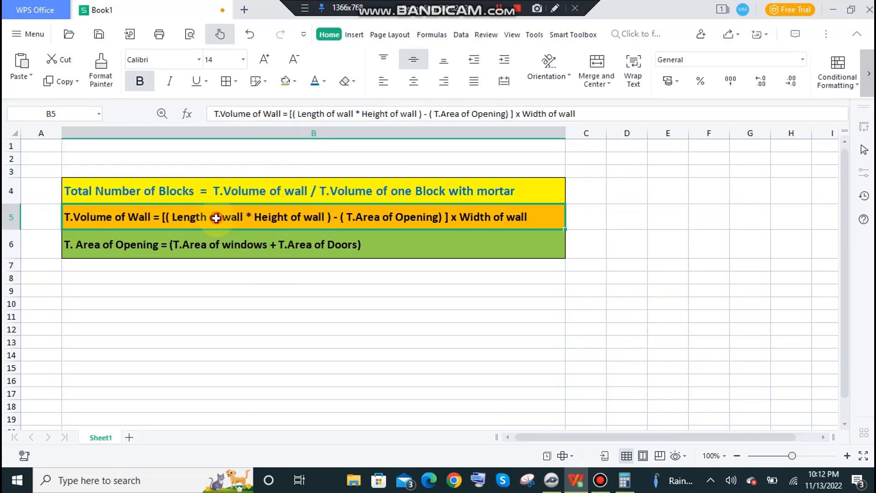
# Check the floor plans in PlanSwift, then return to the WPS spreadsheet and review the block, wall volume and opening area formulas
pyautogui.click(833, 9)
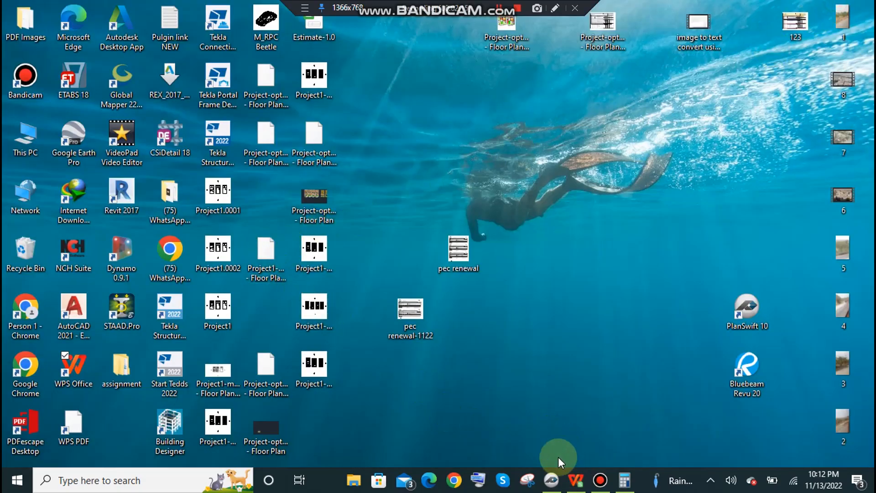
pyautogui.click(552, 480)
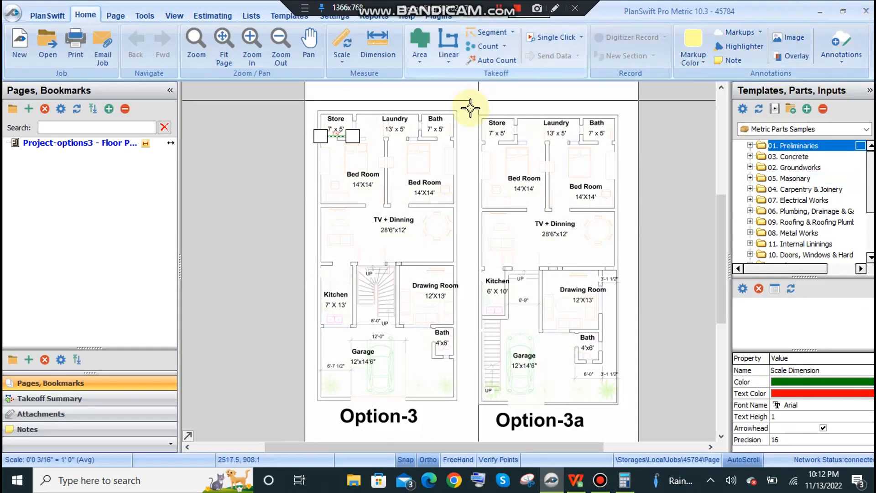
pyautogui.click(820, 11)
pyautogui.click(576, 480)
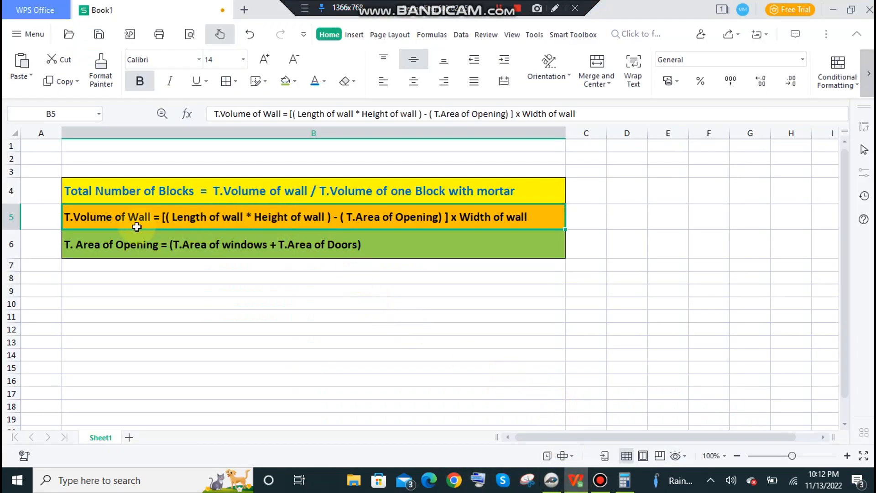
pyautogui.doubleClick(396, 251)
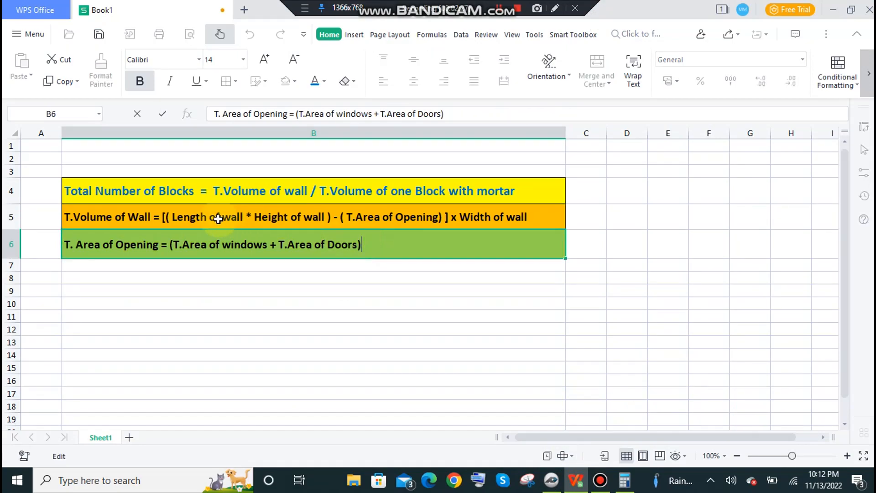
pyautogui.click(187, 188)
pyautogui.moveTo(197, 189); pyautogui.dragTo(27, 191)
pyautogui.click(314, 215)
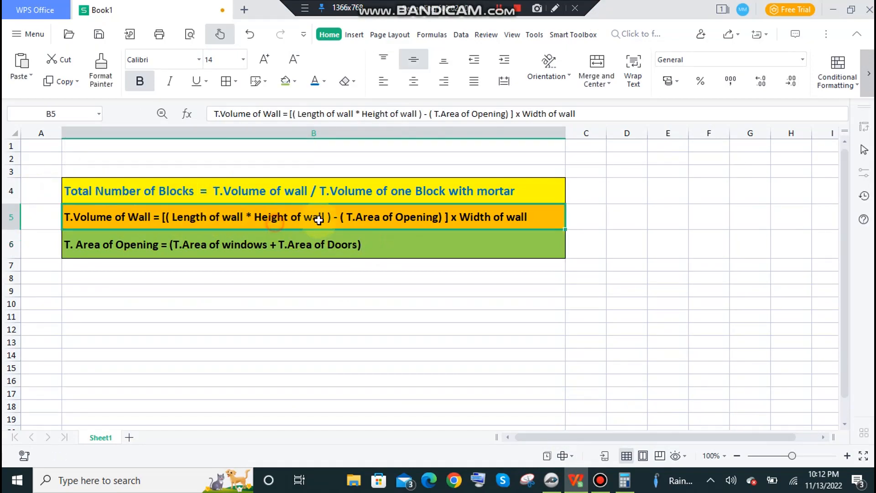
pyautogui.doubleClick(377, 248)
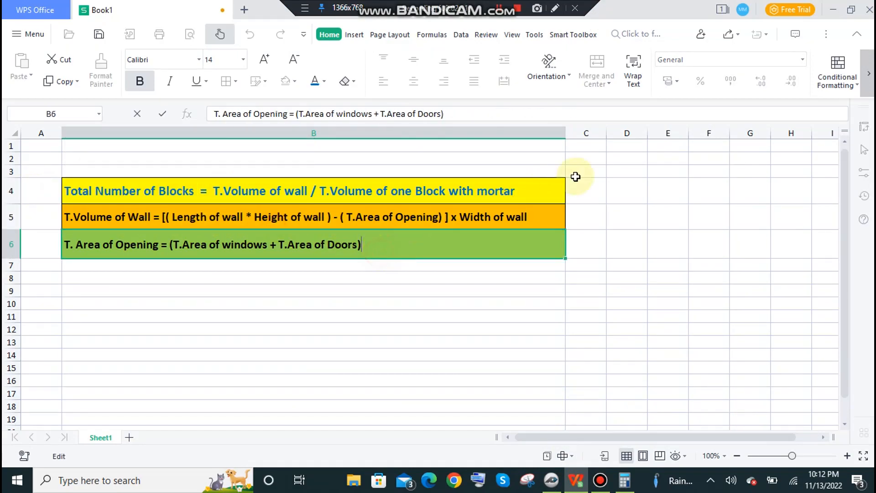
# Examine the entire Total Number of Blocks formula in B4, including the volume of one block with mortar
pyautogui.click(550, 187)
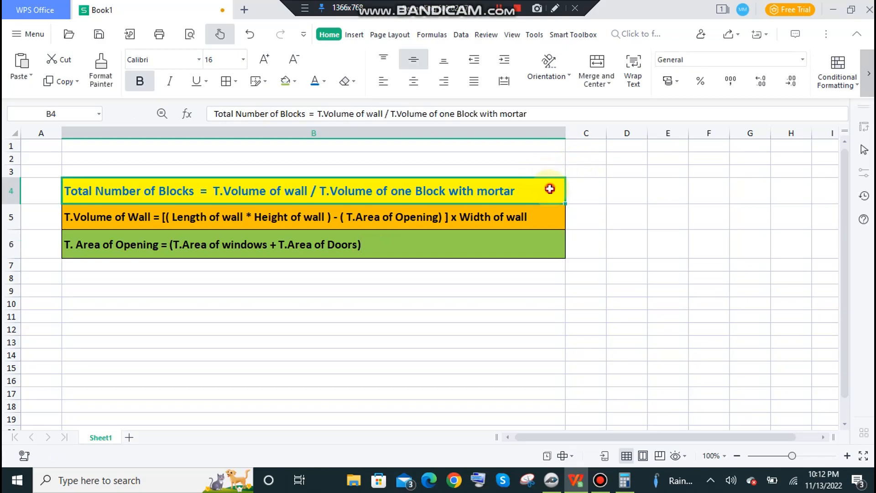
pyautogui.click(583, 198)
pyautogui.click(505, 190)
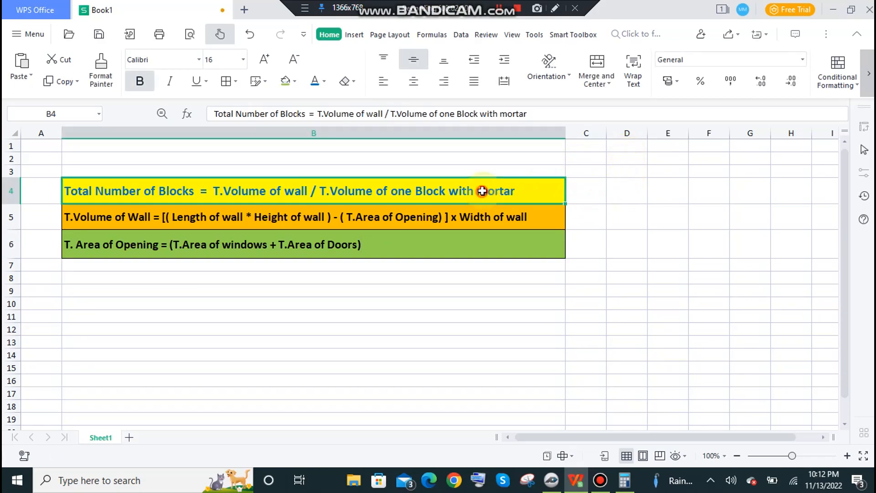
pyautogui.doubleClick(537, 186)
pyautogui.moveTo(519, 190); pyautogui.dragTo(67, 191)
pyautogui.click(605, 190)
# Switch to PlanSwift and create a template tab named test-me with Local storage
pyautogui.click(834, 9)
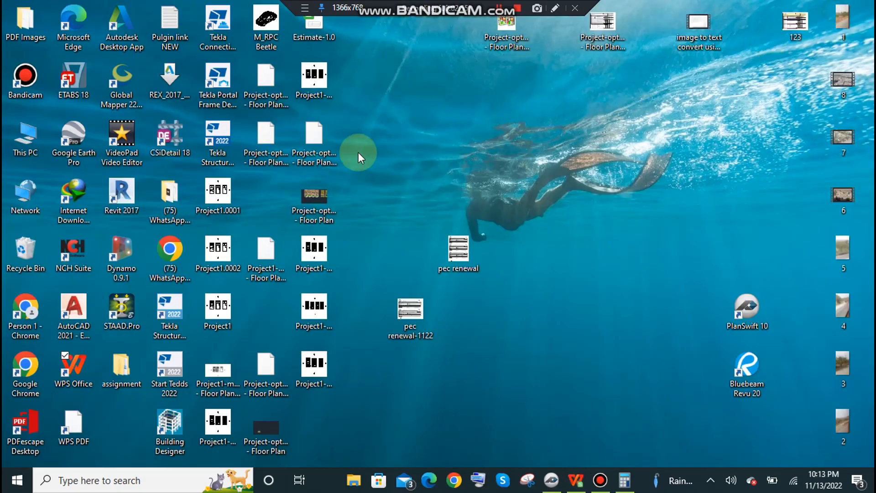
pyautogui.click(550, 482)
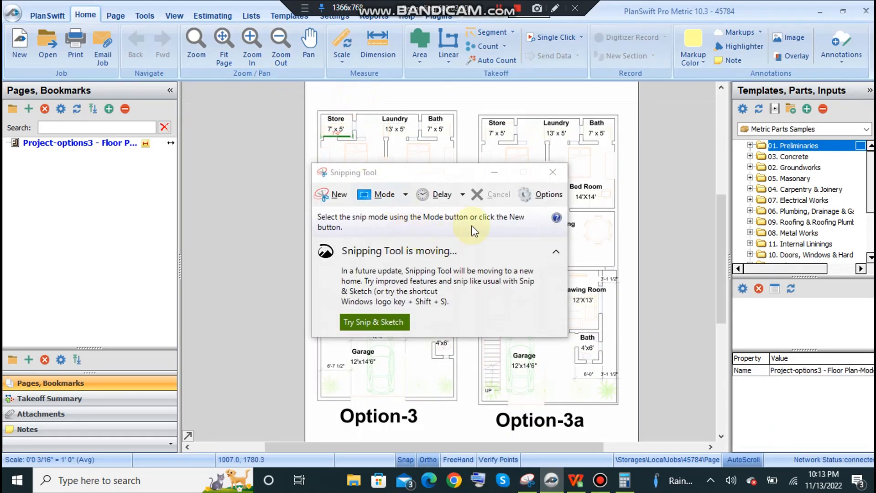
pyautogui.click(553, 141)
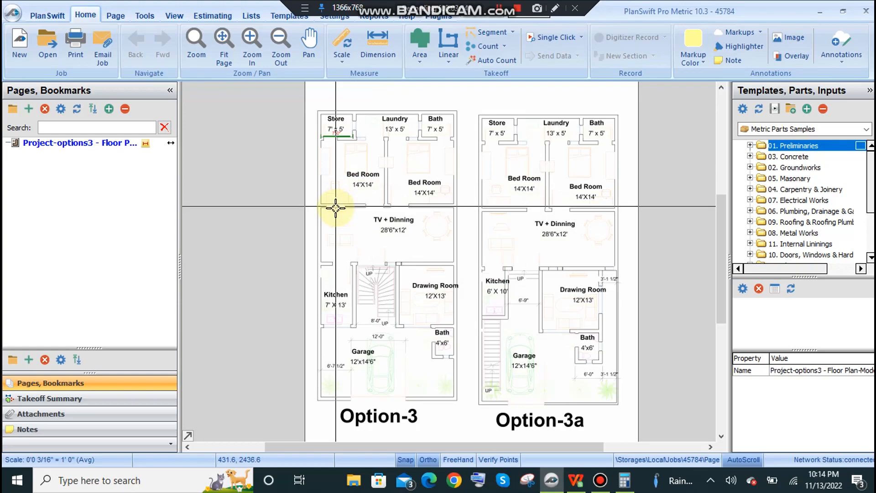
pyautogui.click(287, 17)
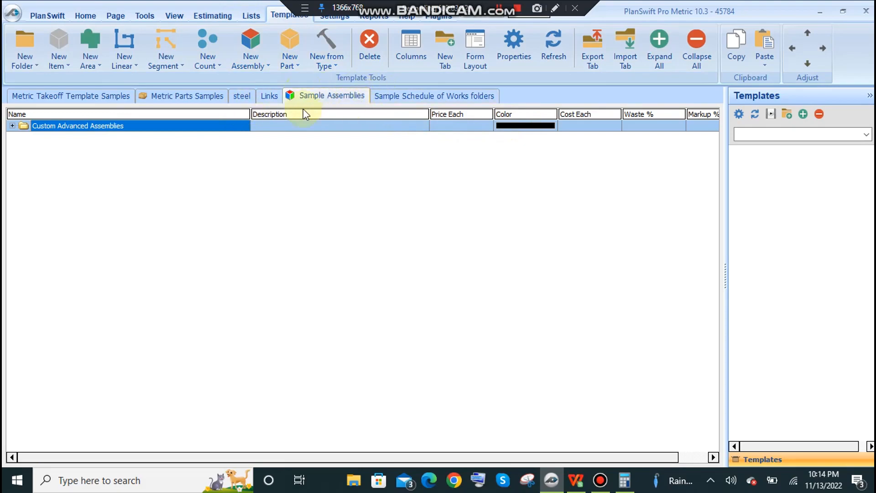
pyautogui.click(445, 51)
pyautogui.write('test-me')
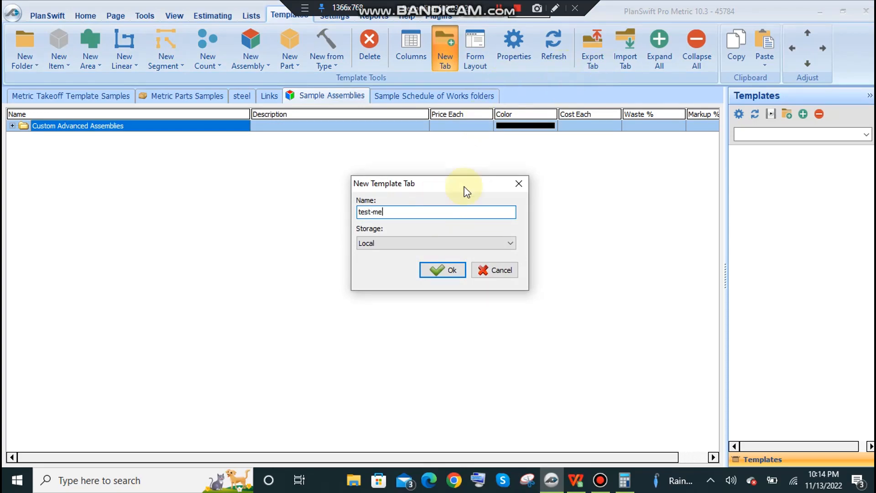
pyautogui.click(441, 270)
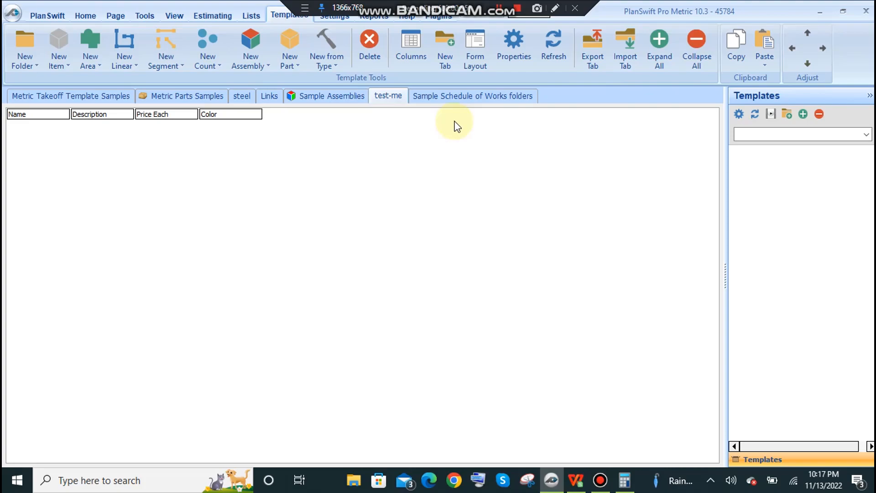
# Add a new linear template named wall- to the test-me tab and open its advanced properties
pyautogui.click(131, 49)
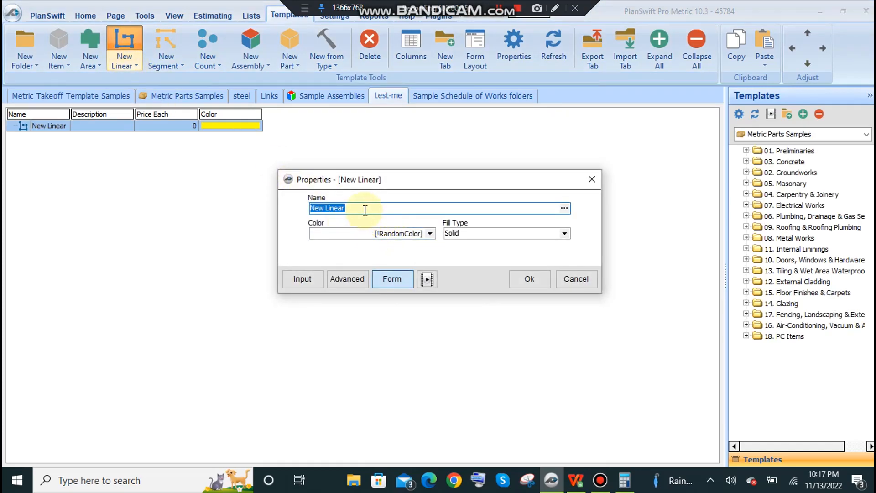
pyautogui.write('wall-')
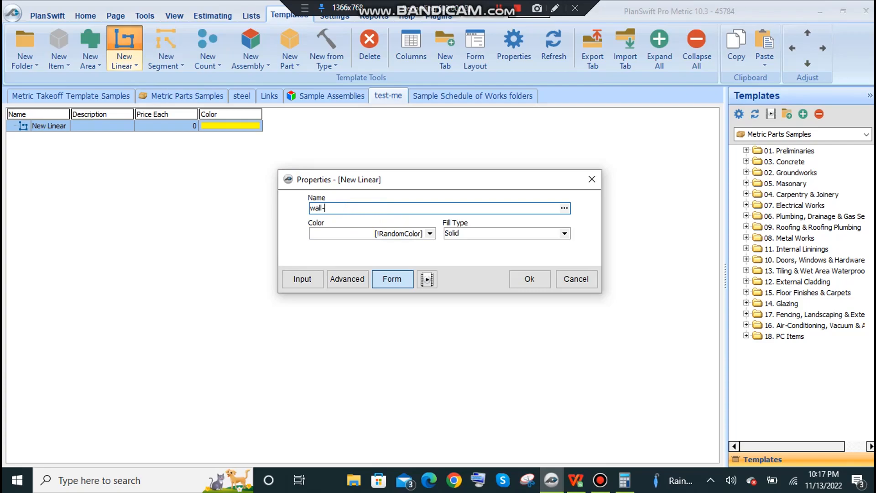
pyautogui.click(344, 279)
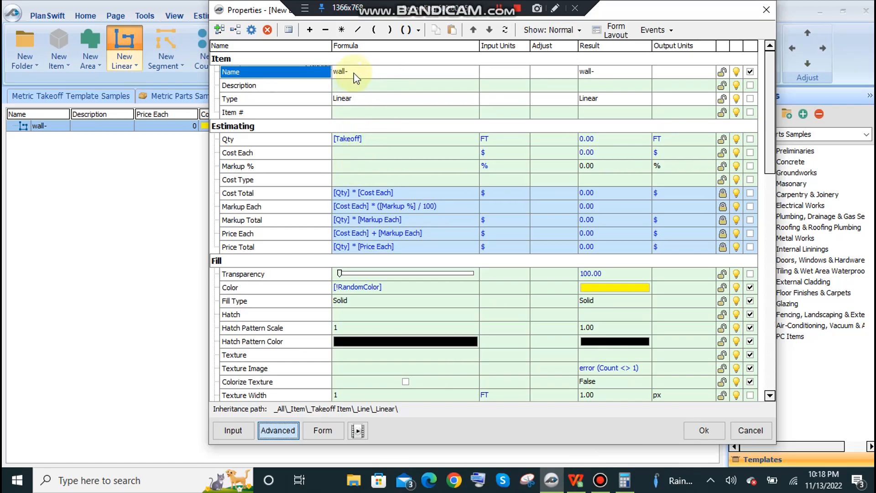
# Switch to the WPS spreadsheet and examine the Volume of Wall term in the B5 formula
pyautogui.click(581, 481)
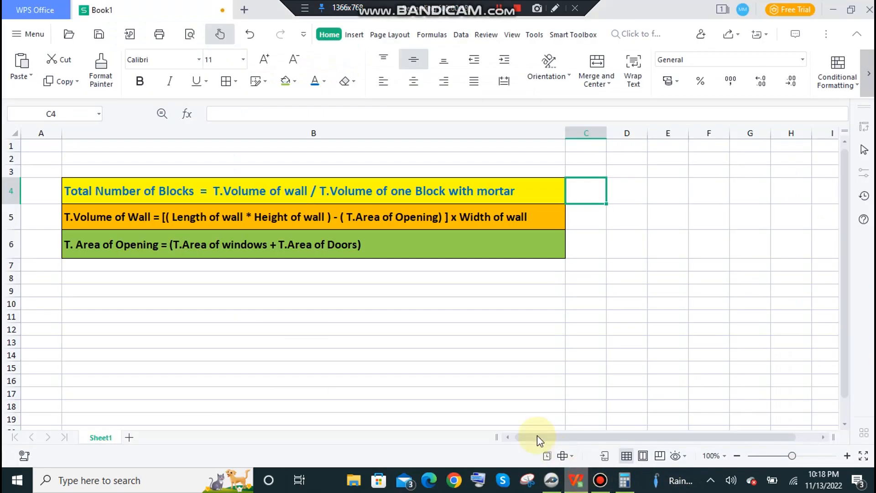
pyautogui.click(158, 191)
pyautogui.doubleClick(88, 219)
pyautogui.moveTo(75, 218); pyautogui.dragTo(138, 217)
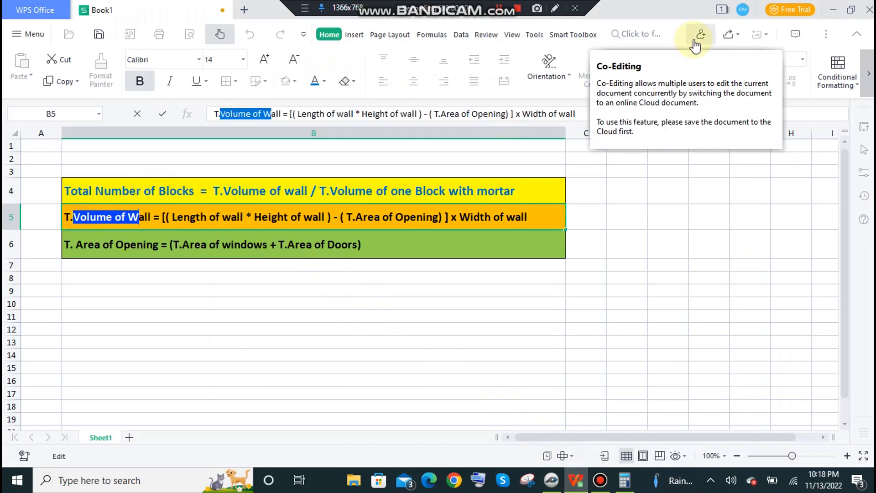
# Switch back to PlanSwift and examine the Type and Qty formula of the wall- item
pyautogui.click(834, 9)
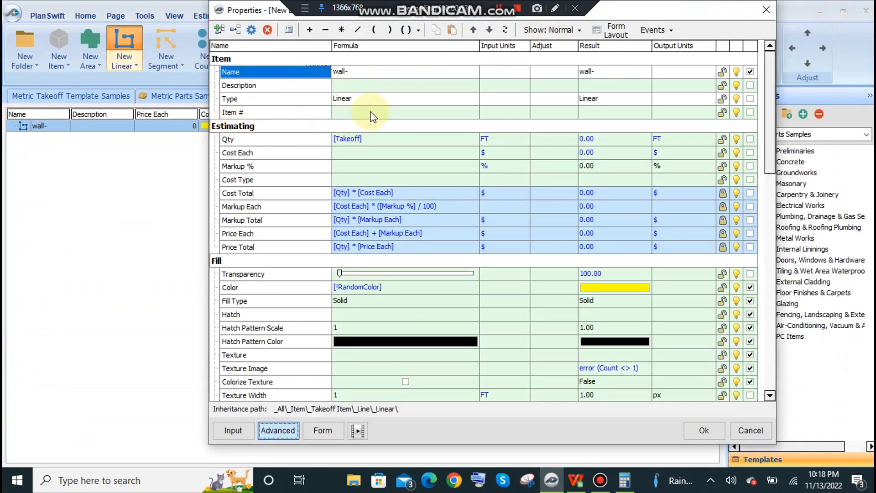
pyautogui.click(363, 140)
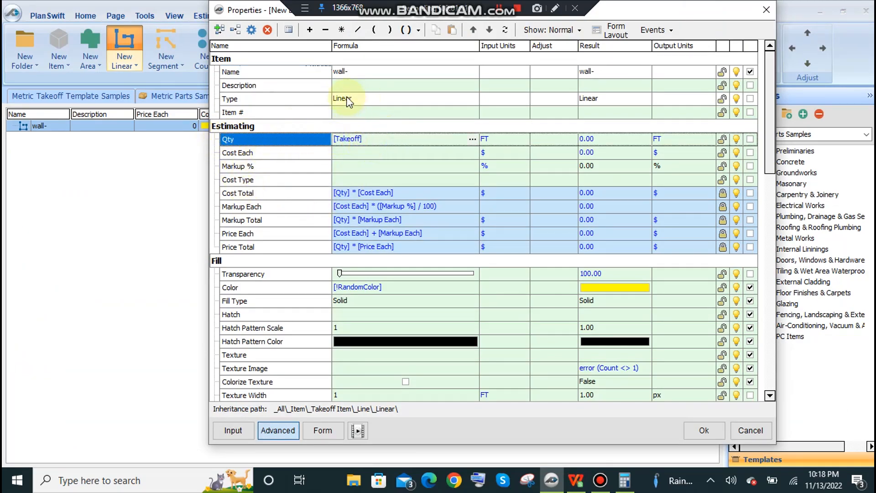
pyautogui.click(366, 99)
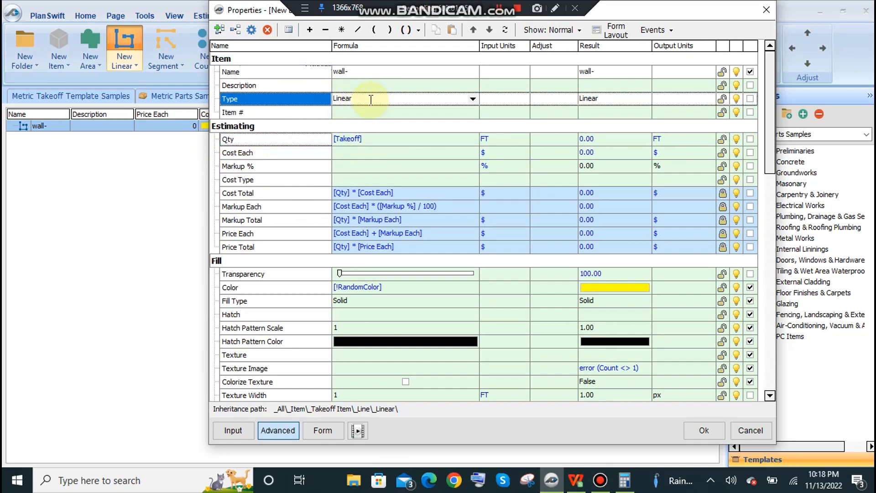
pyautogui.click(368, 138)
pyautogui.click(372, 139)
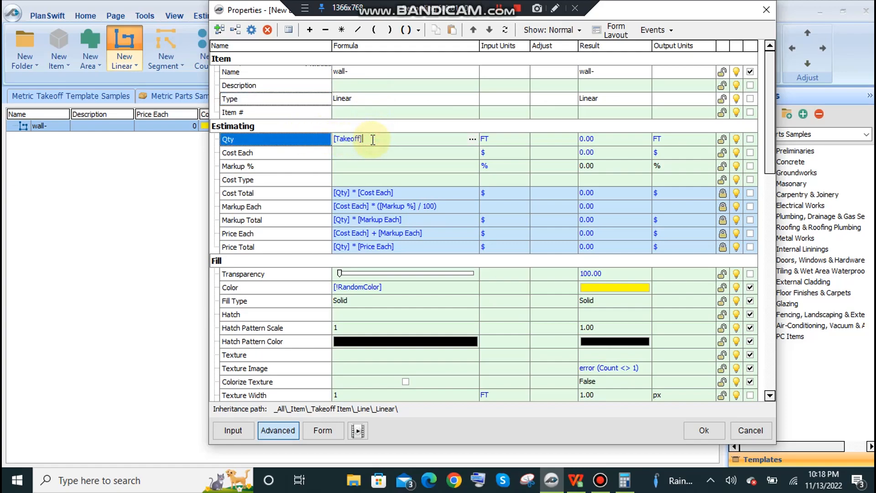
pyautogui.click(367, 150)
pyautogui.click(370, 140)
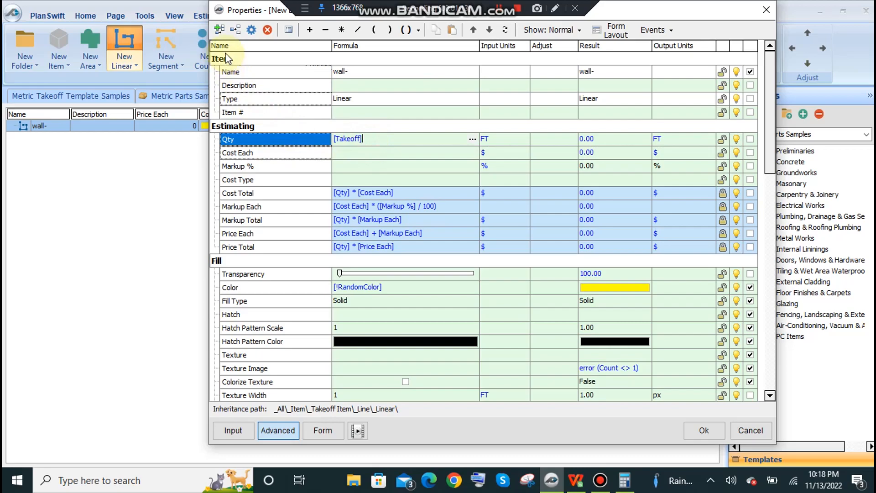
# Add a number property named Width ( Wall) to the wall- item's Estimating group
pyautogui.click(220, 30)
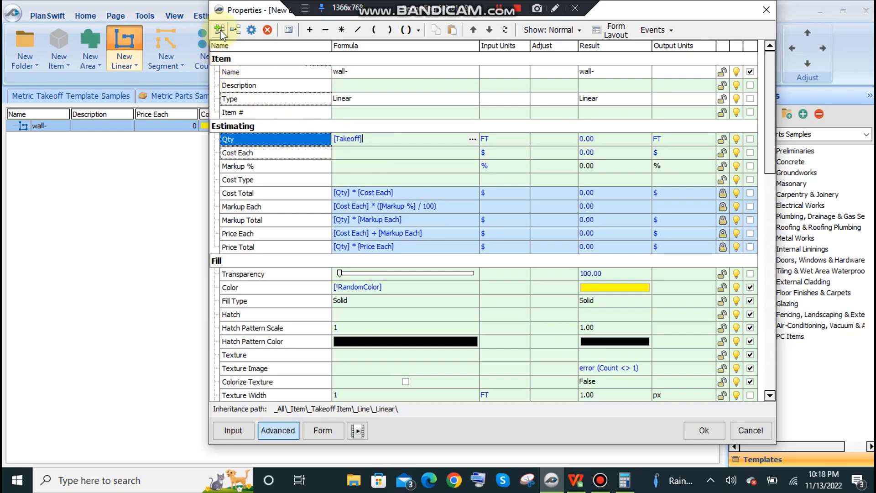
pyautogui.click(220, 32)
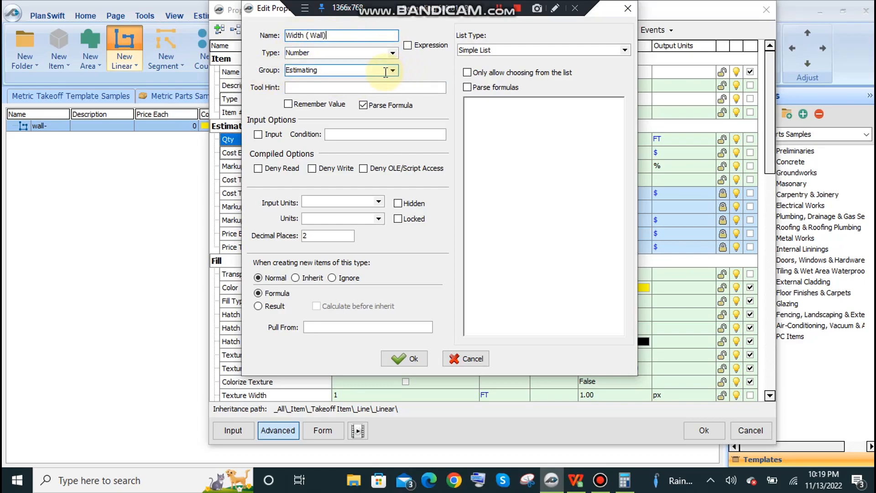
pyautogui.moveTo(604, 15); pyautogui.dragTo(730, 29)
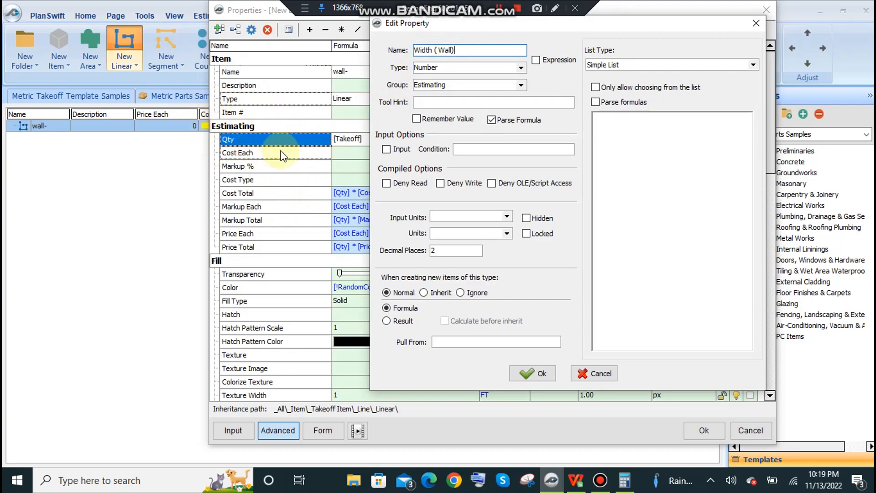
pyautogui.click(532, 374)
# Add a number property named Height ( Wall) to the Estimating group
pyautogui.click(219, 29)
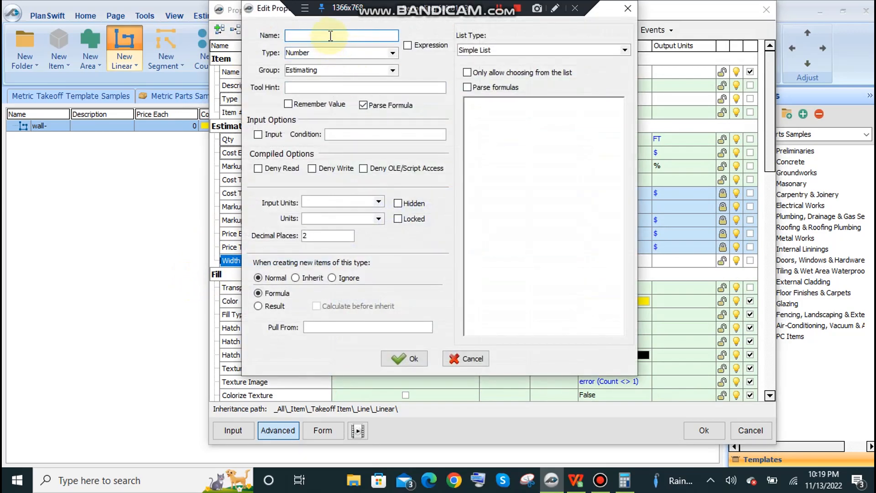
pyautogui.click(329, 35)
pyautogui.write('Height ( Wall')
pyautogui.click(395, 359)
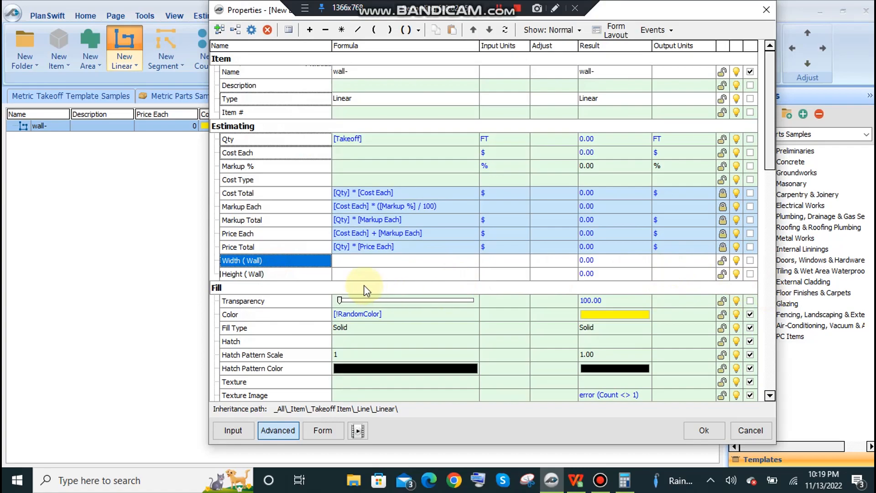
# Set the Qty formula to ([Takeoff]*[Width ( Wall)]*[Height ( Wall)]), with the whole product enclosed in parentheses
pyautogui.click(299, 262)
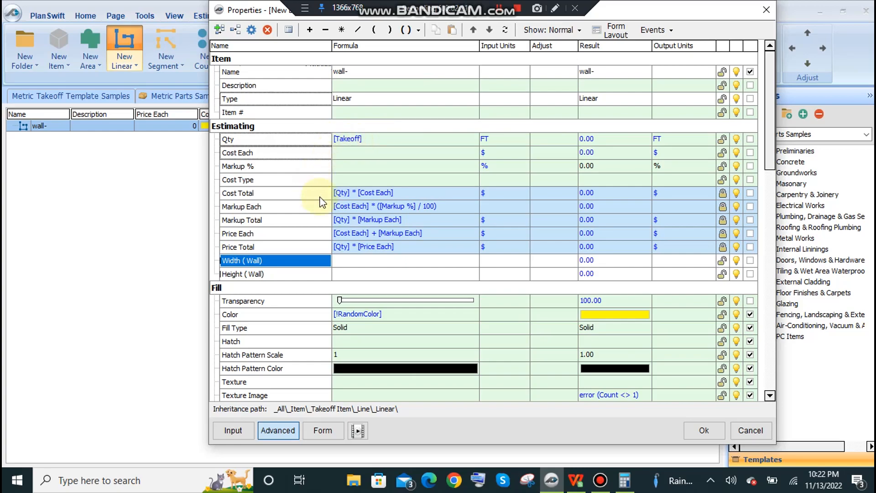
pyautogui.click(374, 138)
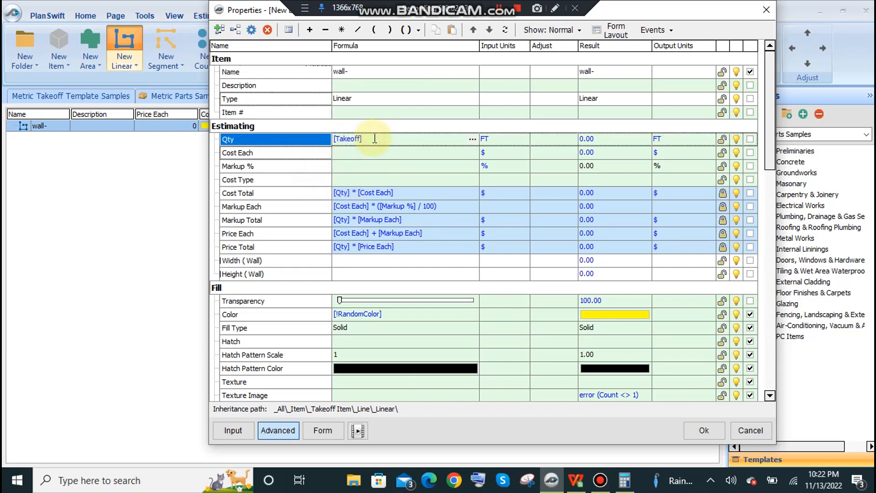
pyautogui.write('*')
pyautogui.click(246, 262)
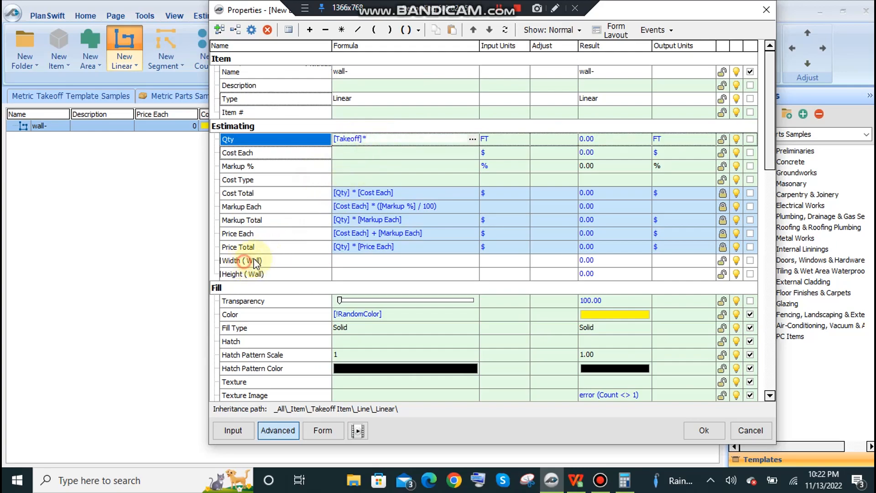
pyautogui.moveTo(377, 145); pyautogui.dragTo(378, 138)
pyautogui.click(412, 139)
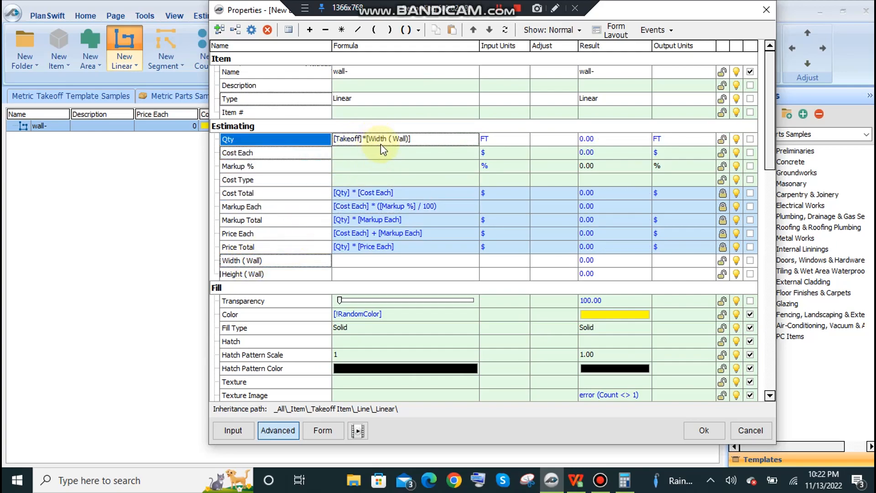
pyautogui.write('*')
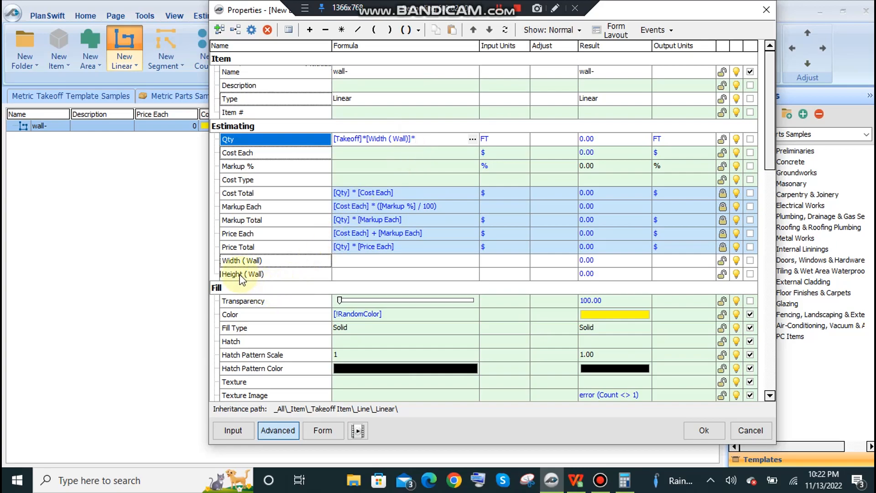
pyautogui.moveTo(241, 275); pyautogui.dragTo(433, 141)
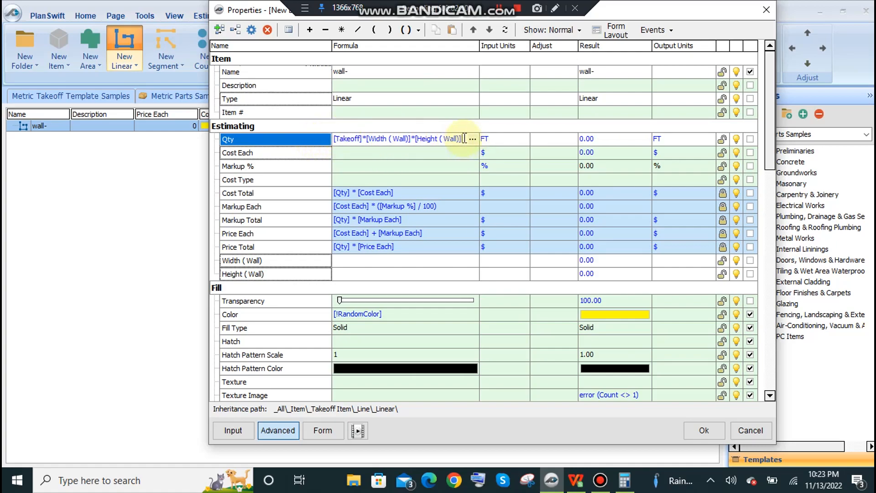
pyautogui.moveTo(464, 139); pyautogui.dragTo(331, 139)
pyautogui.click(419, 30)
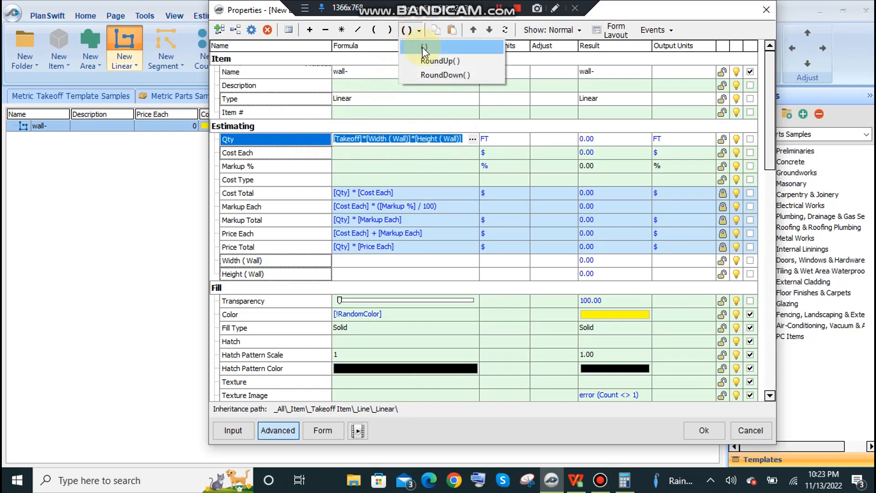
pyautogui.click(423, 48)
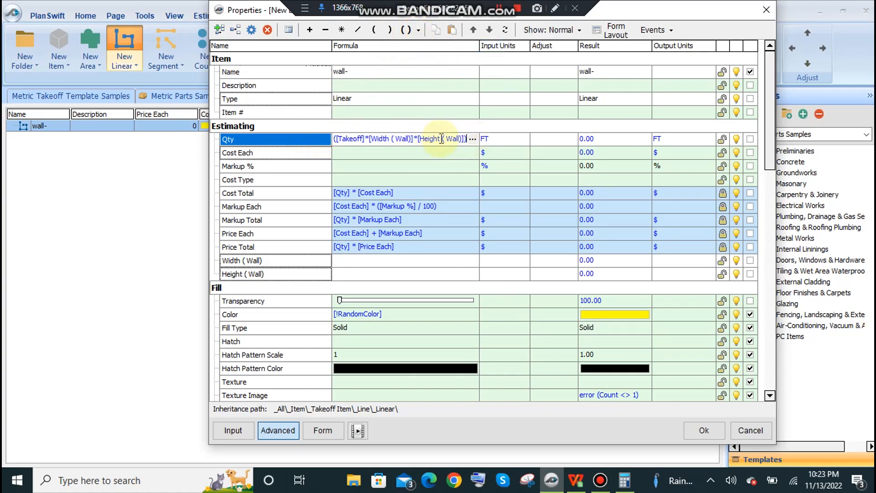
# Set the input units of the Qty property to CU FT
pyautogui.click(524, 138)
pyautogui.click(524, 139)
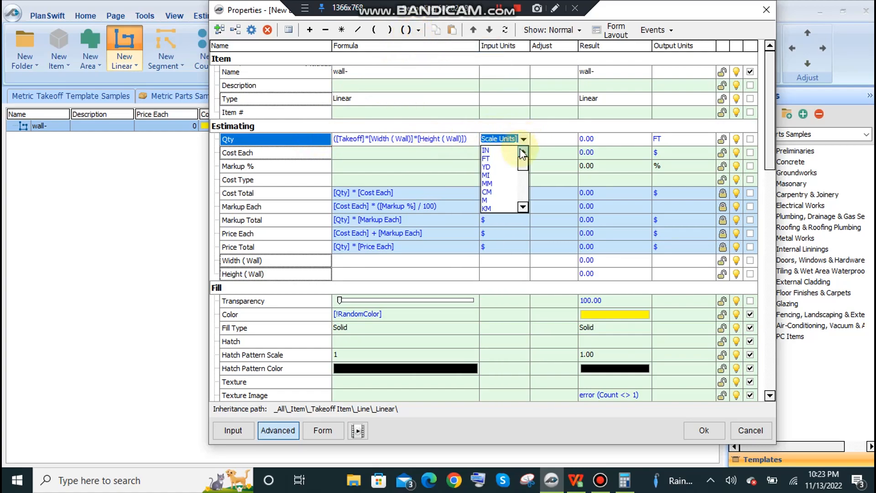
pyautogui.scroll(-5, 495, 199)
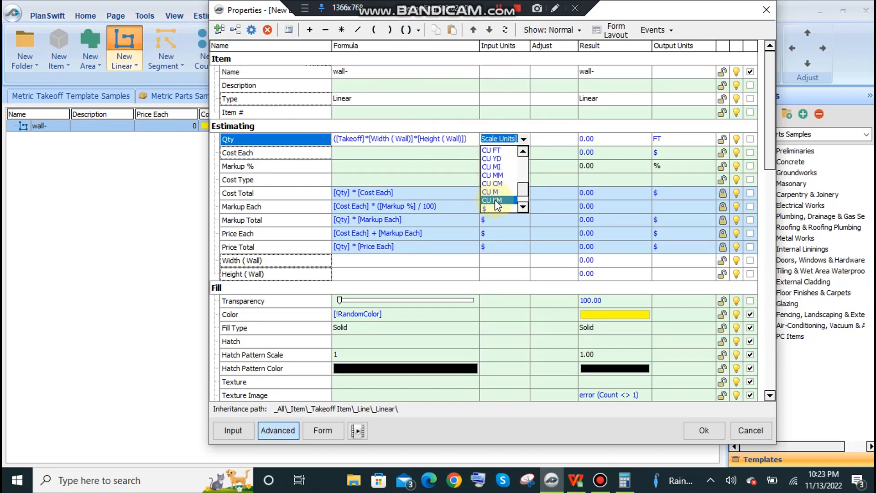
pyautogui.click(494, 171)
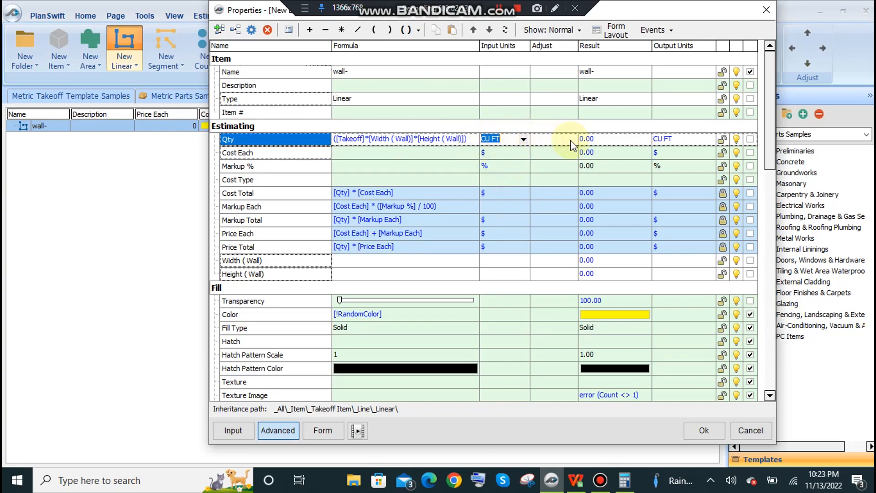
pyautogui.click(364, 154)
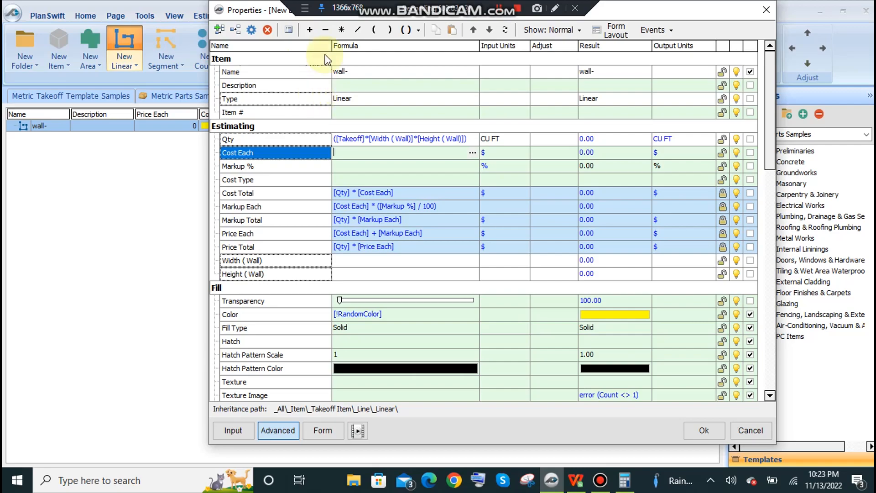
# Add a number property named L (W1) to the Estimating group and copy its name for reuse
pyautogui.click(219, 30)
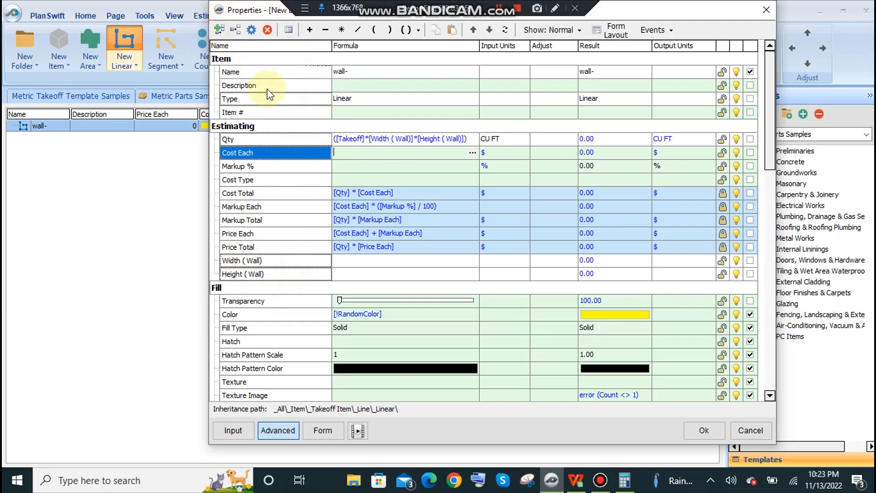
pyautogui.moveTo(270, 8); pyautogui.dragTo(268, 66)
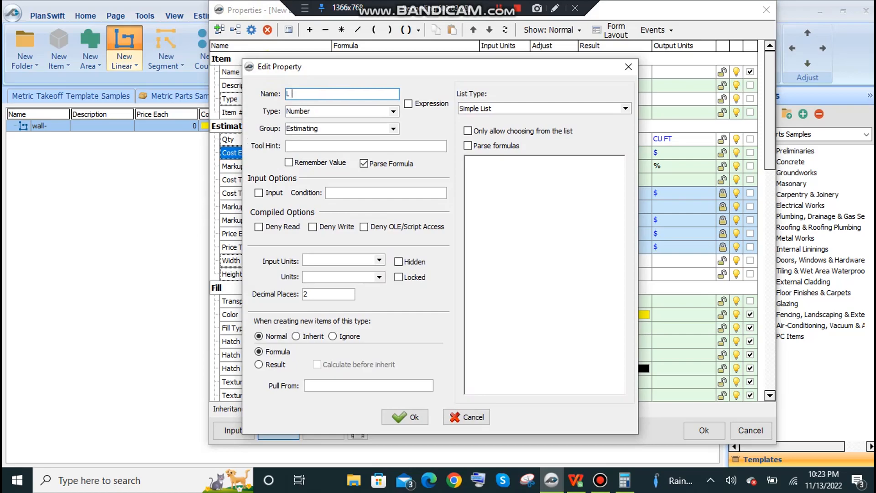
pyautogui.write('L (W1')
pyautogui.click(302, 95)
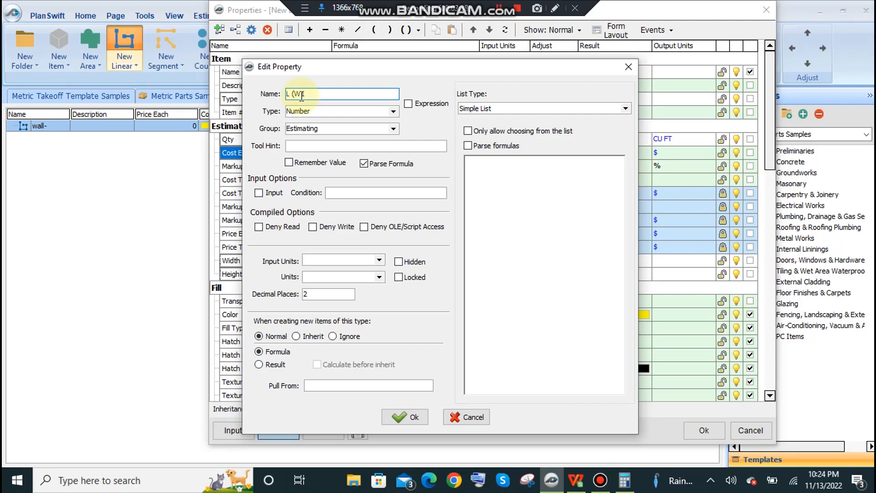
pyautogui.write(')')
pyautogui.moveTo(340, 94); pyautogui.dragTo(288, 94)
pyautogui.hotkey('ctrl', 'c')
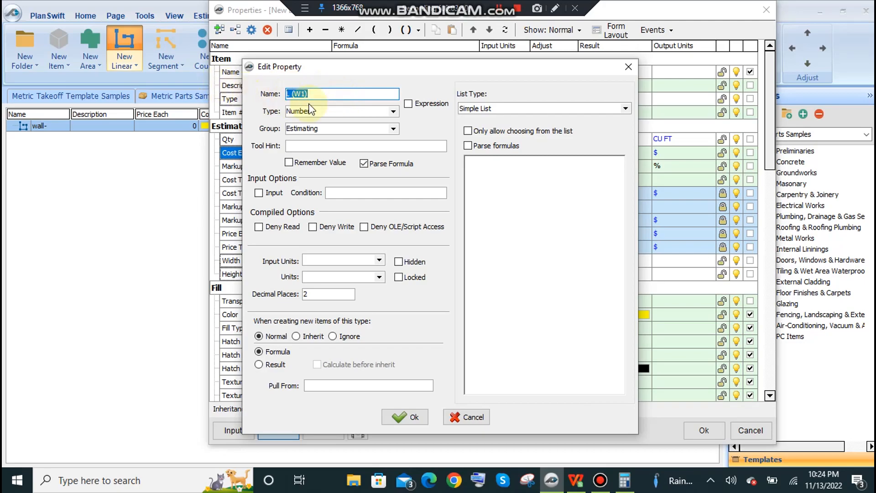
pyautogui.click(402, 417)
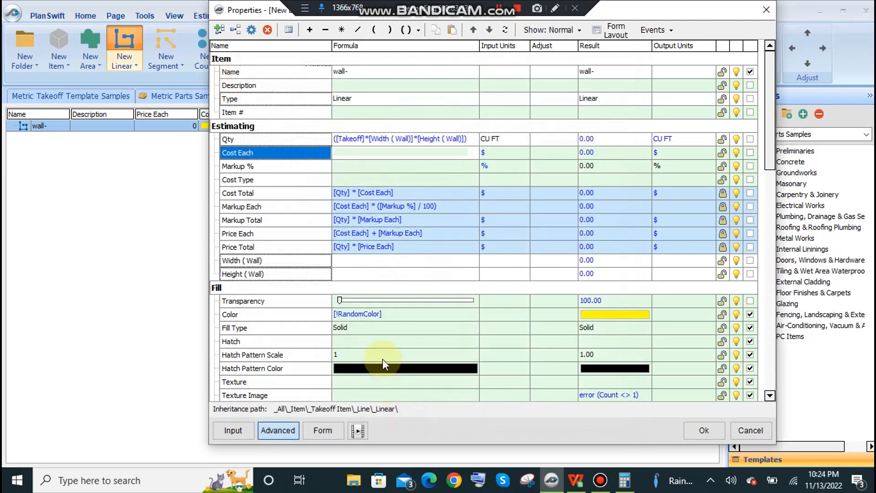
# Add a number property named W (W1) to the Estimating group, based on the copied name
pyautogui.click(220, 31)
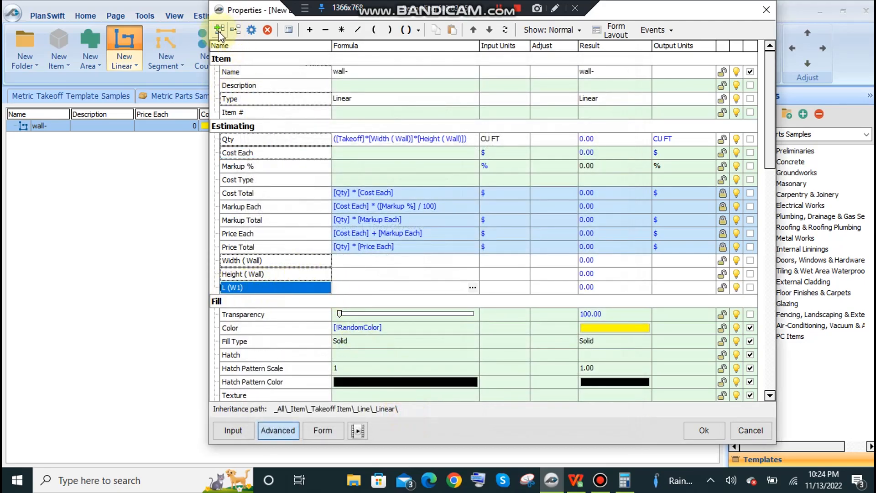
pyautogui.hotkey('ctrl', 'v')
pyautogui.moveTo(290, 36); pyautogui.dragTo(254, 31)
pyautogui.write('W')
pyautogui.click(401, 359)
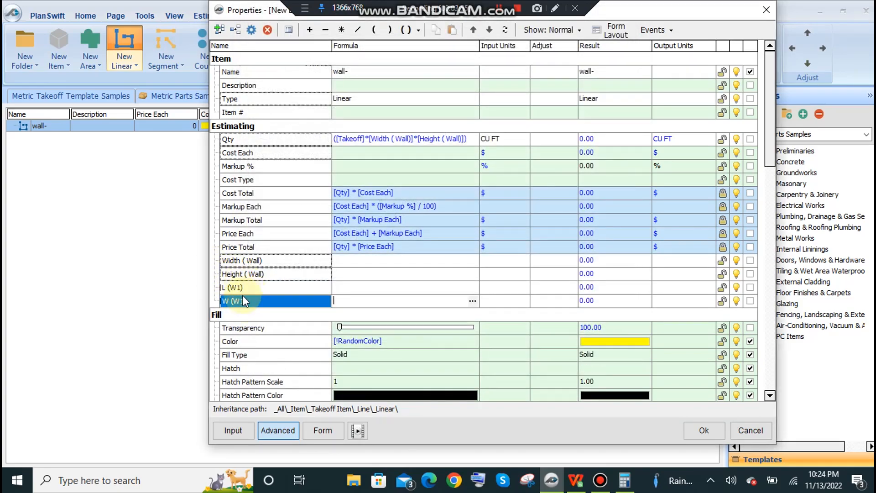
# Add a number property named L (W2) for the second window to the Estimating group
pyautogui.click(220, 30)
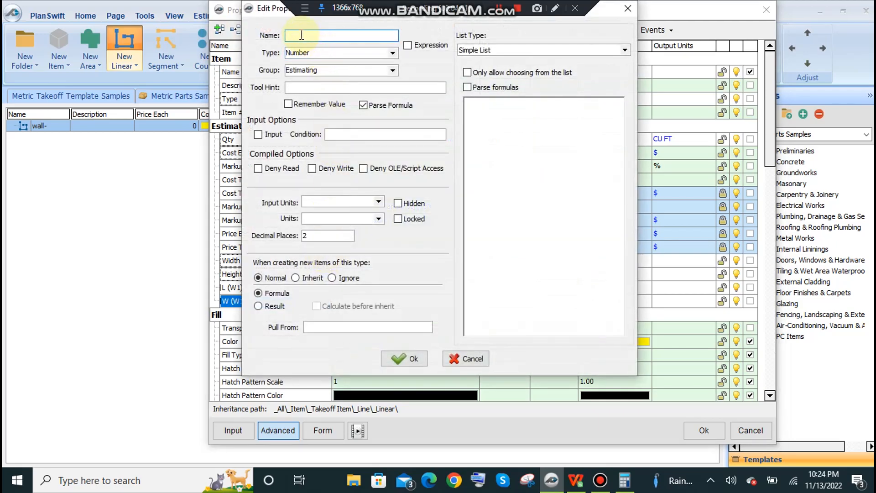
pyautogui.write('L (W1)')
pyautogui.click(399, 359)
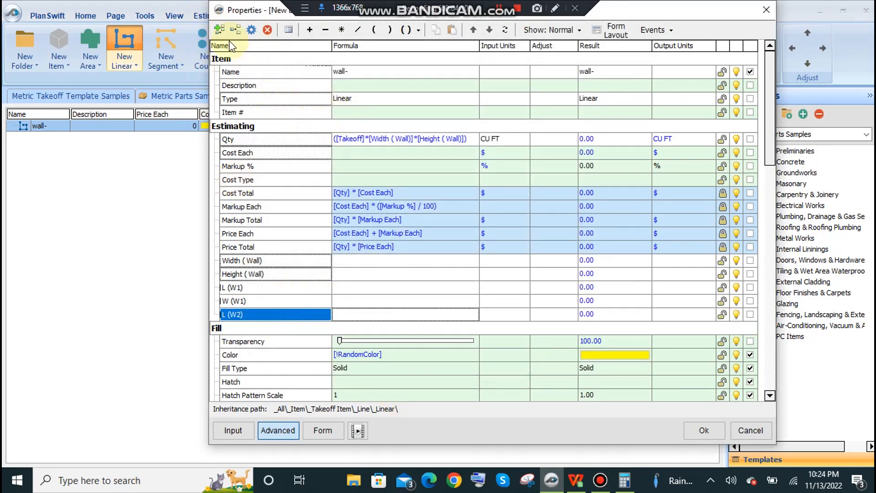
# Add a number property named W (W2) to the Estimating group by adapting the copied name
pyautogui.click(219, 29)
pyautogui.write('L (W1)')
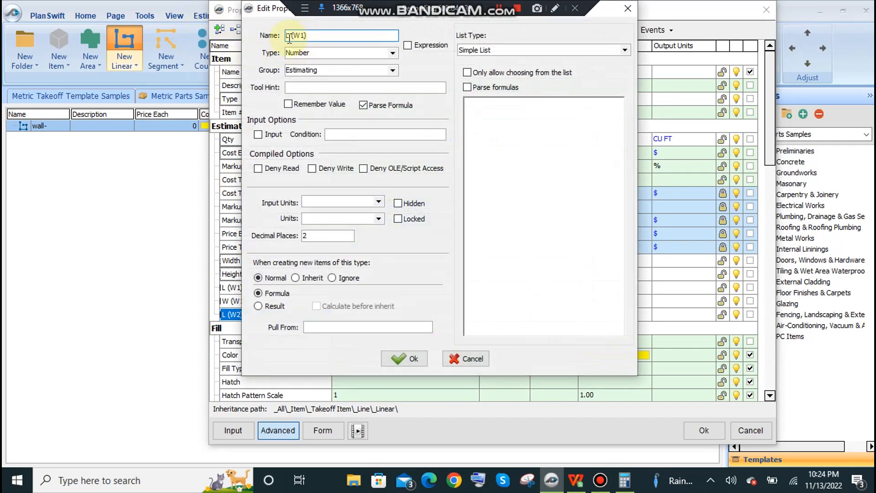
pyautogui.write('W')
pyautogui.click(303, 35)
pyautogui.press('BackSpace')
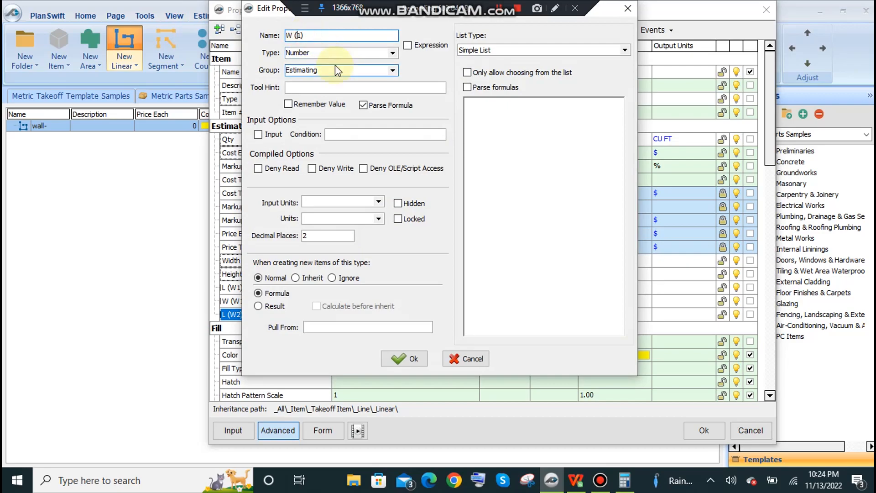
pyautogui.write('W')
pyautogui.press('BackSpace')
pyautogui.write('2')
pyautogui.click(413, 359)
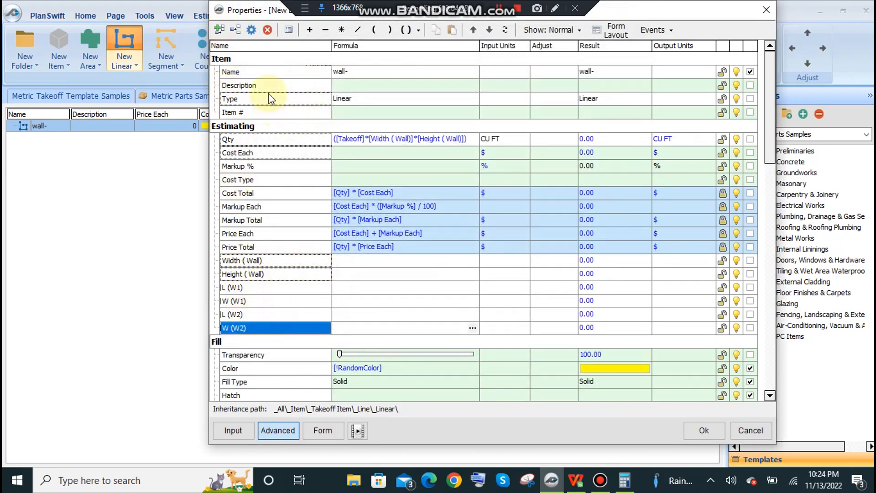
# Add number properties named L (W3) and W (W3) for the third window to the Estimating group
pyautogui.write('L (W3)')
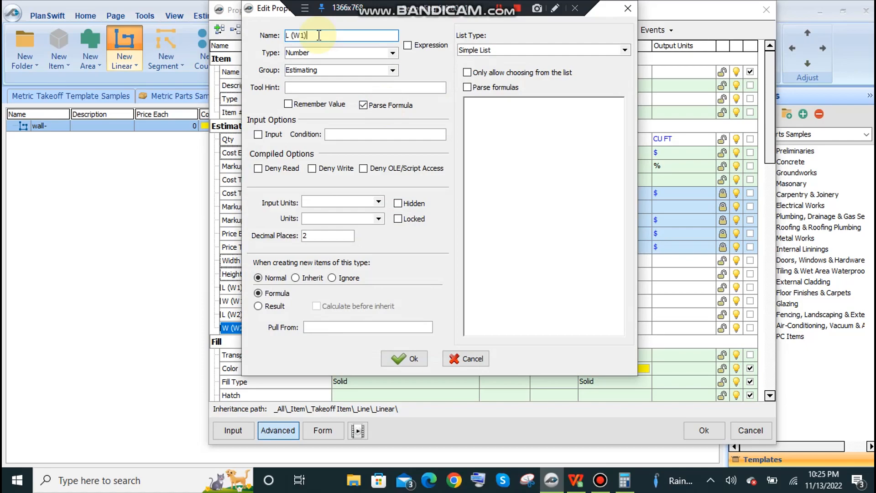
pyautogui.click(408, 358)
pyautogui.click(221, 31)
pyautogui.hotkey('ctrl', 'v')
pyautogui.click(290, 37)
pyautogui.press('BackSpace')
pyautogui.write('W')
pyautogui.click(307, 36)
pyautogui.press('BackSpace')
pyautogui.write('3')
pyautogui.click(411, 360)
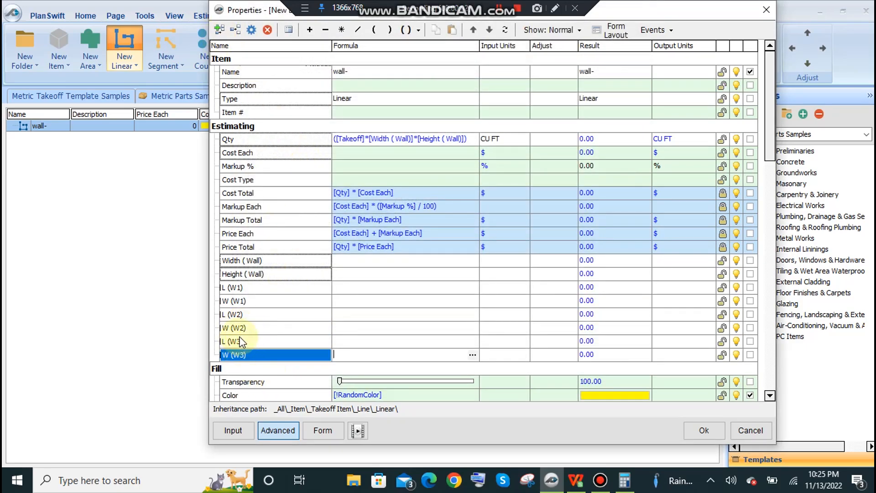
# Add a number property named L (D1) for the first door to the Estimating group
pyautogui.scroll(-1, 250, 311)
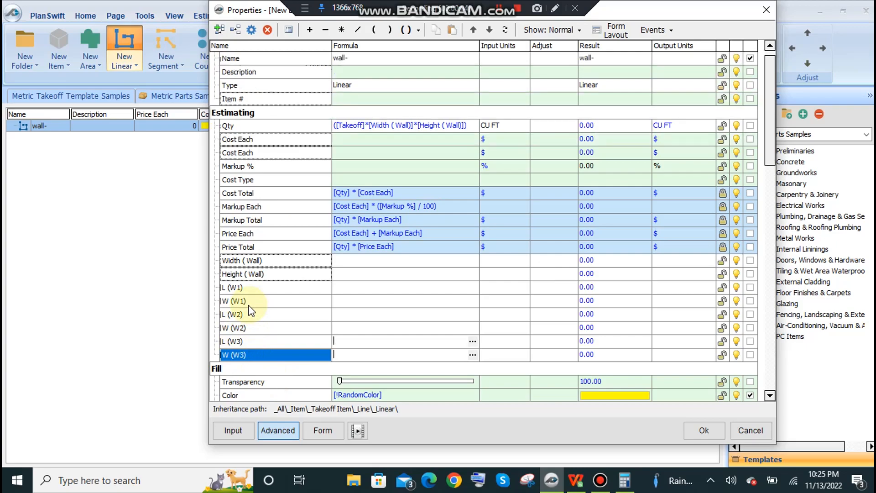
pyautogui.scroll(-1, 250, 311)
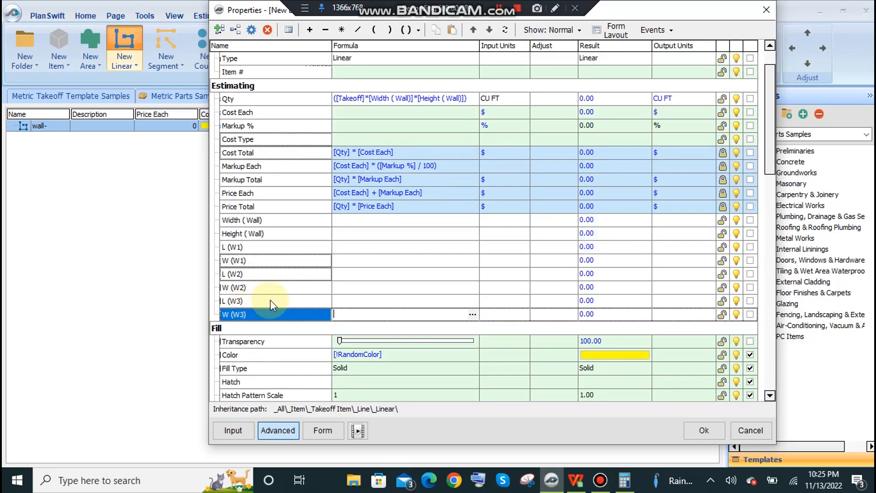
pyautogui.scroll(-1, 299, 285)
pyautogui.scroll(2, 301, 221)
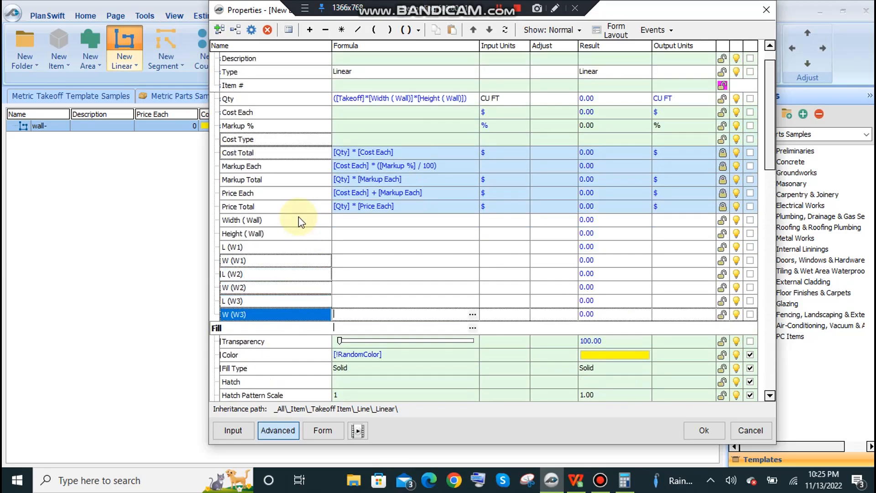
pyautogui.click(220, 30)
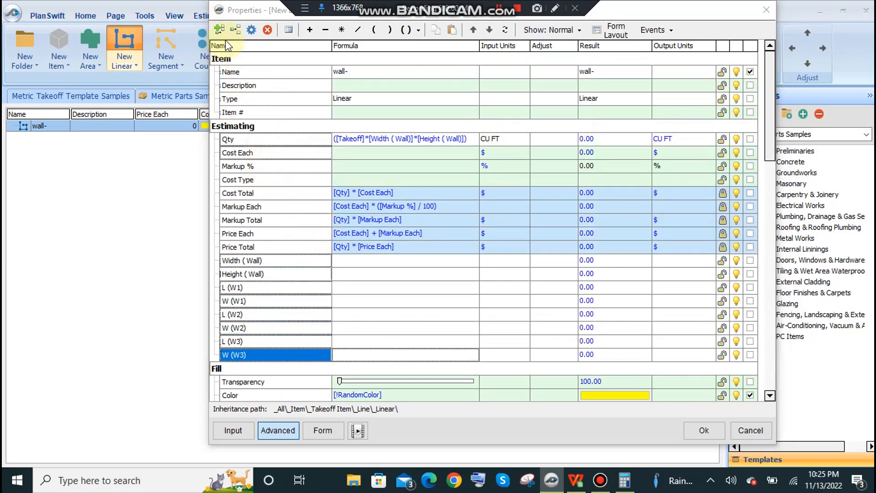
pyautogui.click(303, 35)
pyautogui.write('L (W1)')
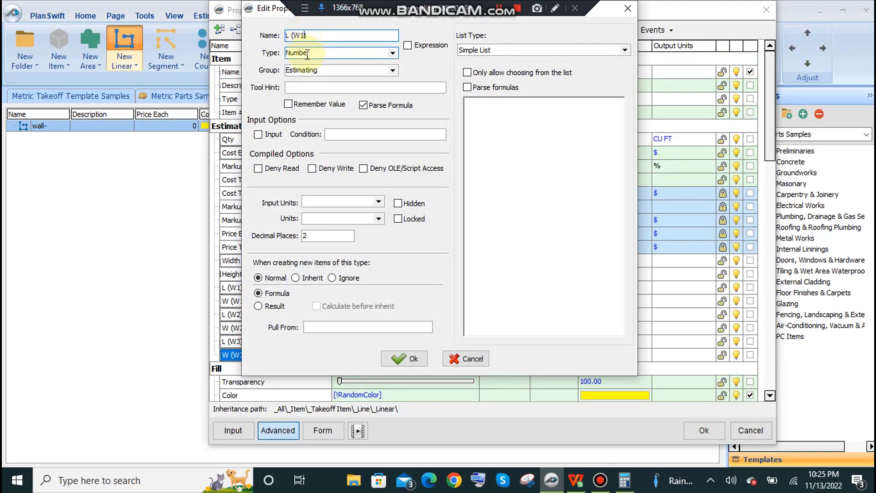
pyautogui.press('Left')
pyautogui.press('BackSpace')
pyautogui.write('D')
pyautogui.click(289, 35)
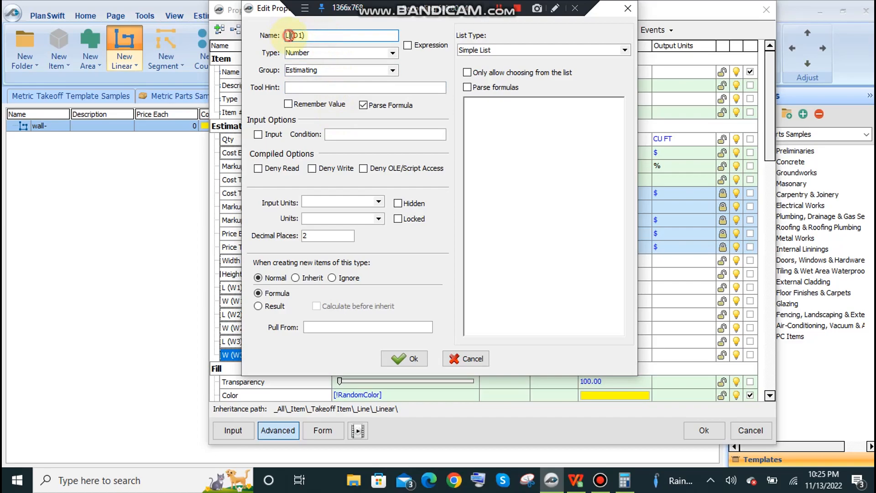
pyautogui.click(407, 361)
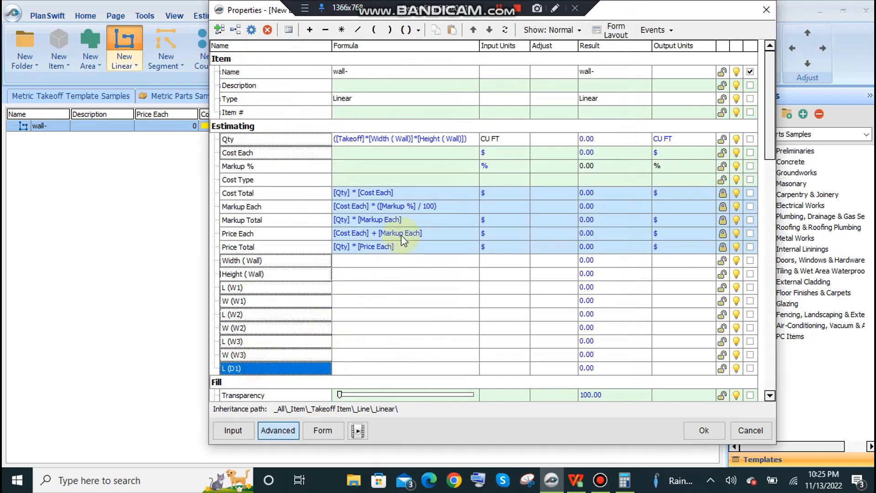
# Copy the name of the L (D1) property and adapt it to add a number property named W (D1)
pyautogui.doubleClick(253, 366)
pyautogui.hotkey('ctrl', 'c')
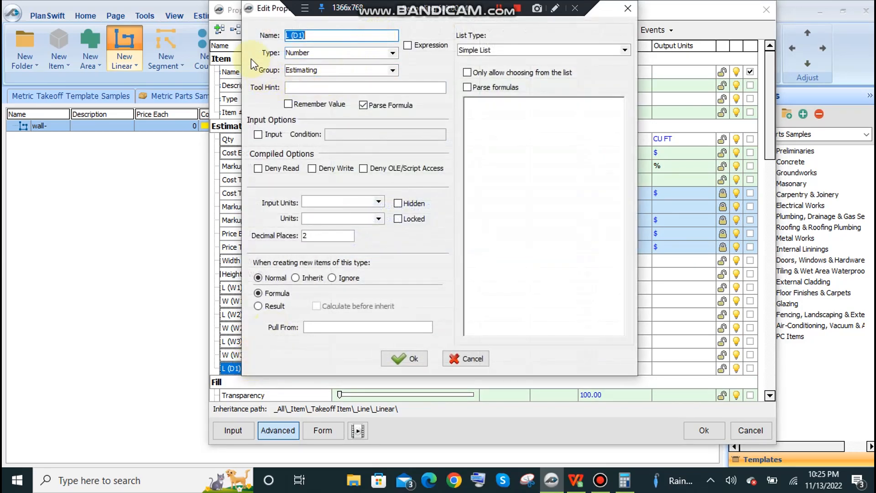
pyautogui.click(406, 359)
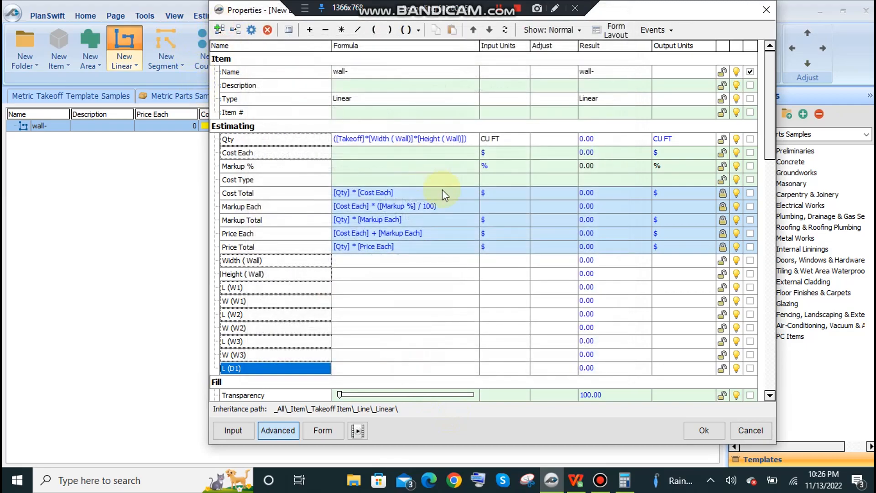
pyautogui.click(219, 30)
pyautogui.hotkey('ctrl', 'v')
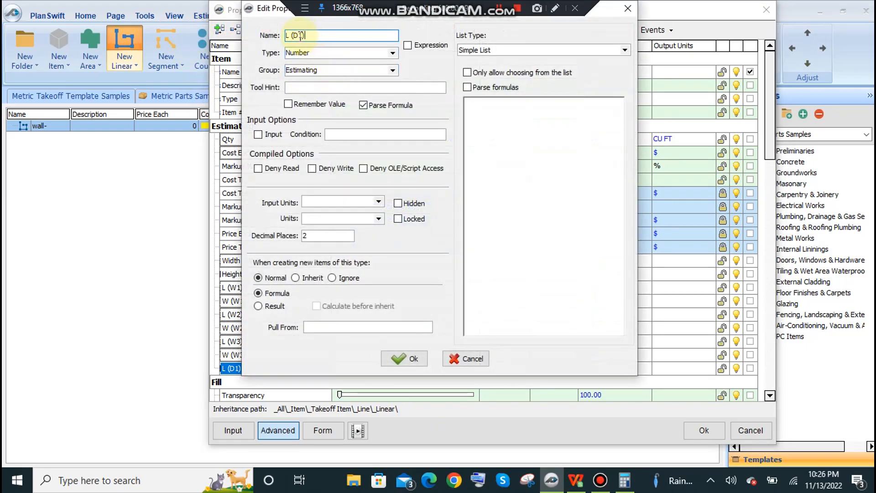
pyautogui.moveTo(288, 35); pyautogui.dragTo(276, 35)
pyautogui.write('W')
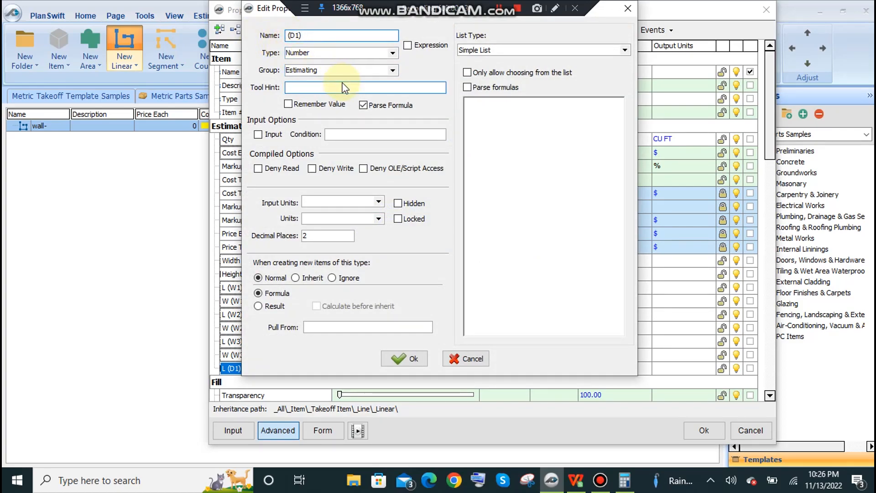
pyautogui.click(425, 359)
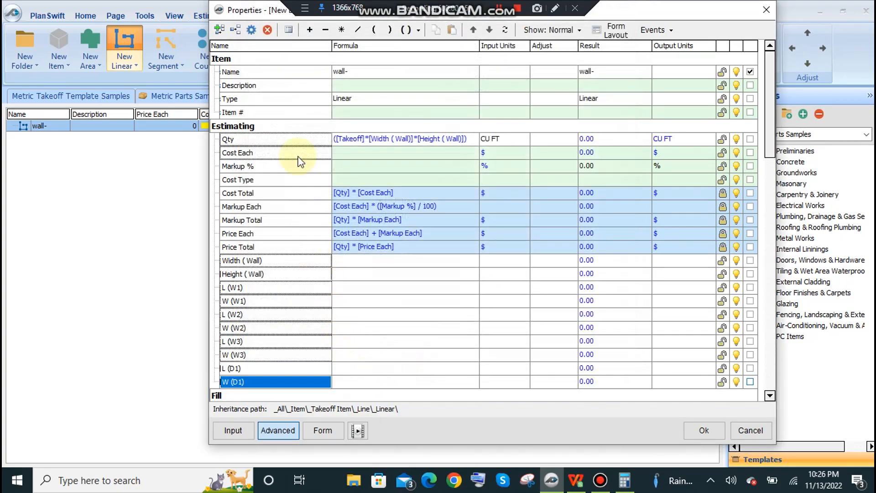
# Add a number property named L (D2) for the second door to the Estimating group
pyautogui.click(221, 32)
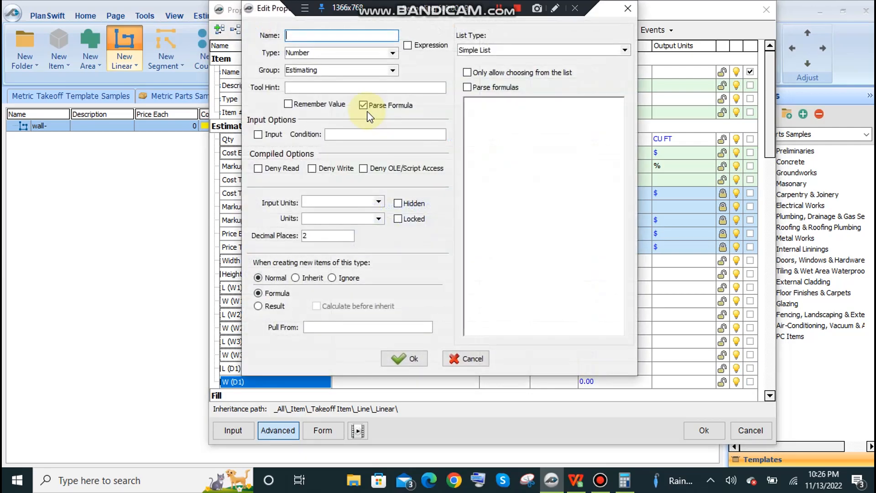
pyautogui.click(304, 35)
pyautogui.press('BackSpace')
pyautogui.write('2')
pyautogui.click(404, 358)
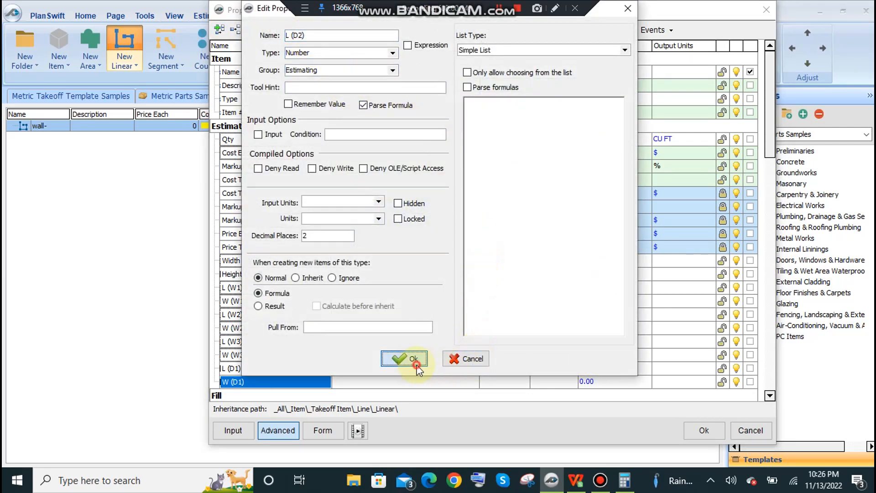
# Add a number property named W (D2) for the second door to the Estimating group
pyautogui.click(219, 29)
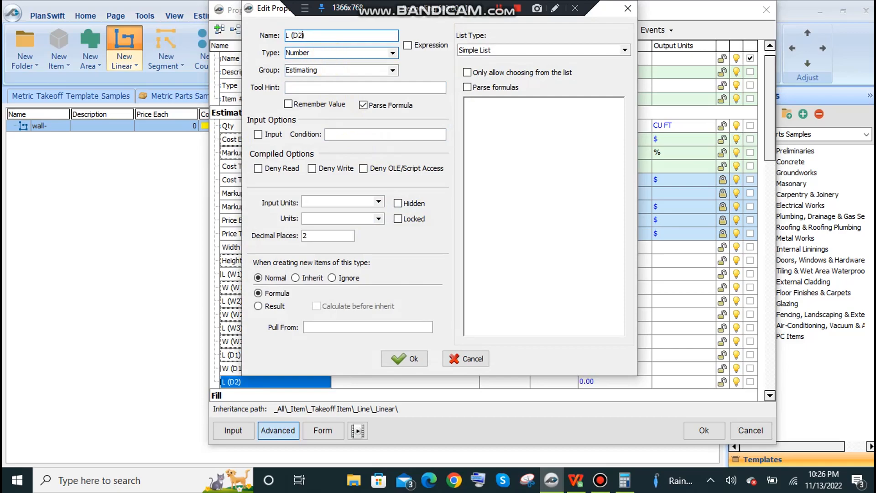
pyautogui.press('Home')
pyautogui.press('Delete')
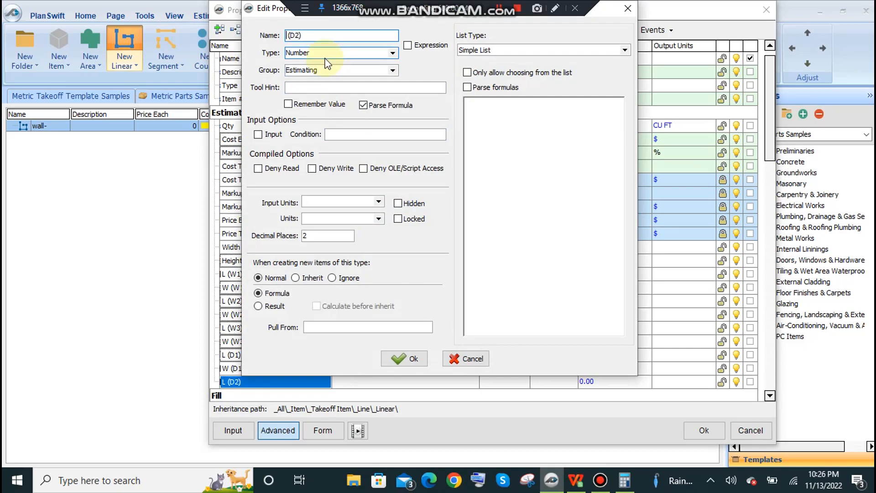
pyautogui.write('W')
pyautogui.click(404, 358)
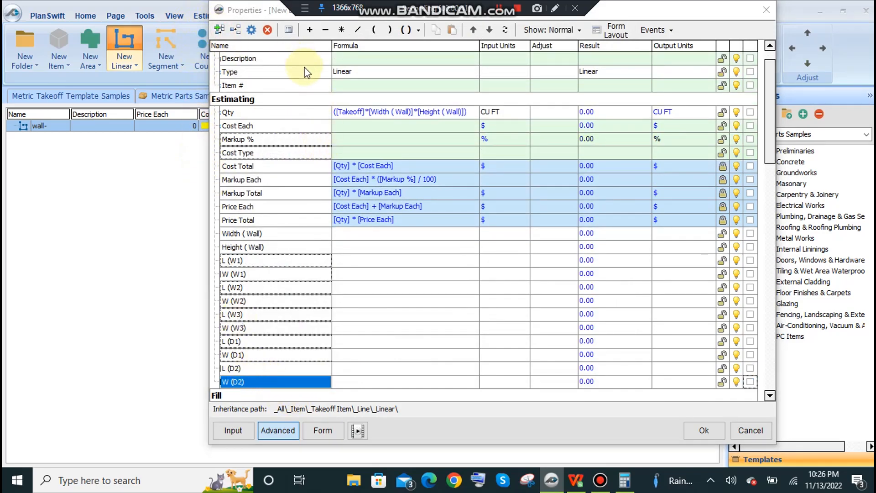
# Add number properties named L (D3) and W (D3) for the third door to the Estimating group
pyautogui.click(309, 29)
pyautogui.write('L (D1)')
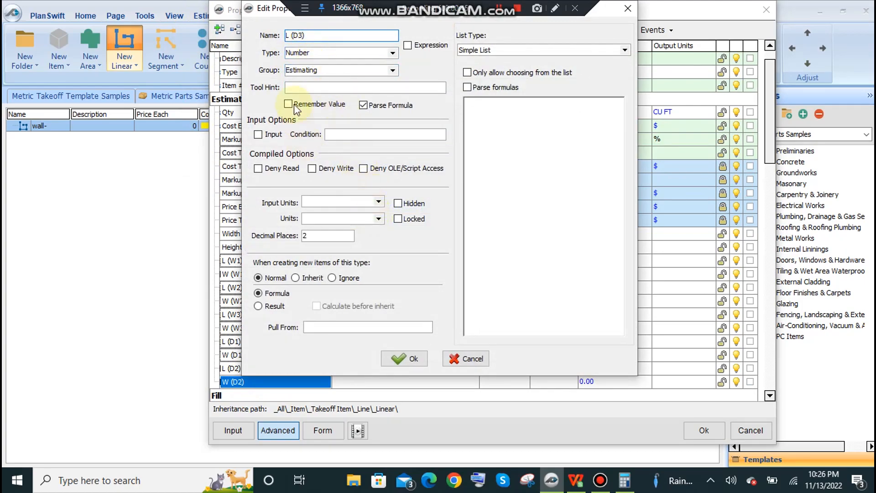
pyautogui.click(408, 358)
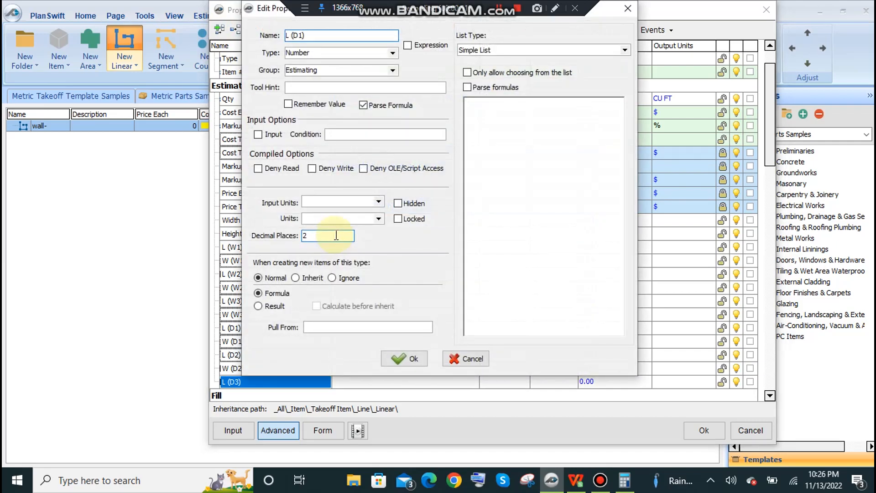
pyautogui.write('3')
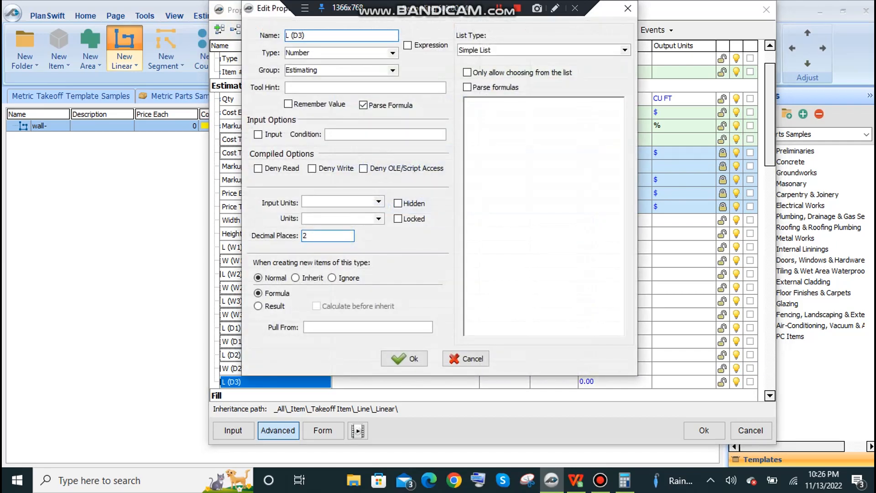
pyautogui.write('W')
pyautogui.click(391, 363)
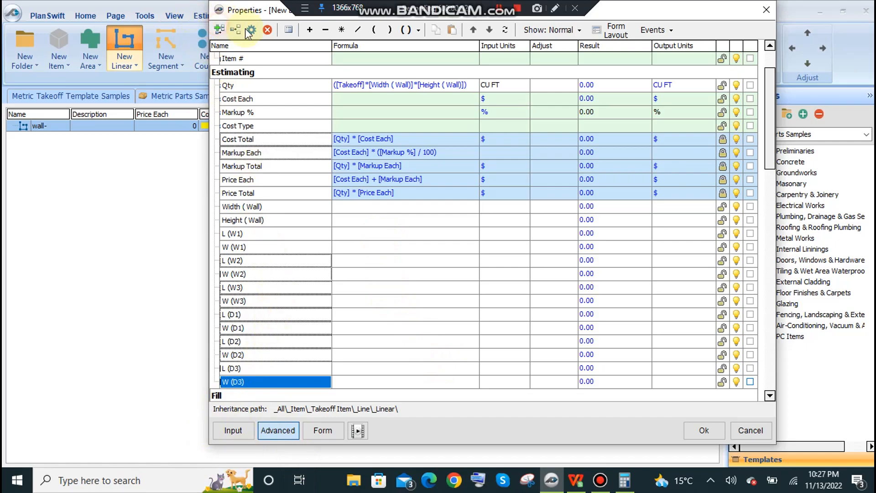
# Add a number property named T.Area of Opening to the Estimating group and open its formula for editing
pyautogui.write('T.Area of Opening')
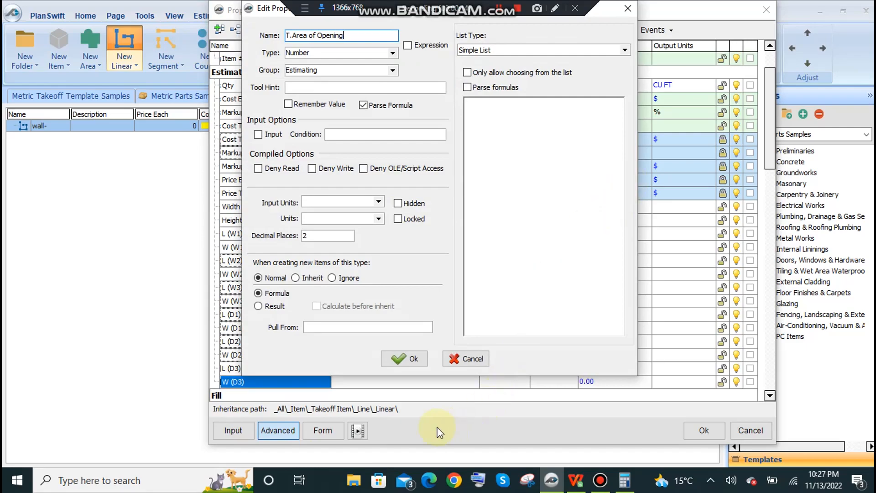
pyautogui.click(413, 355)
pyautogui.click(346, 383)
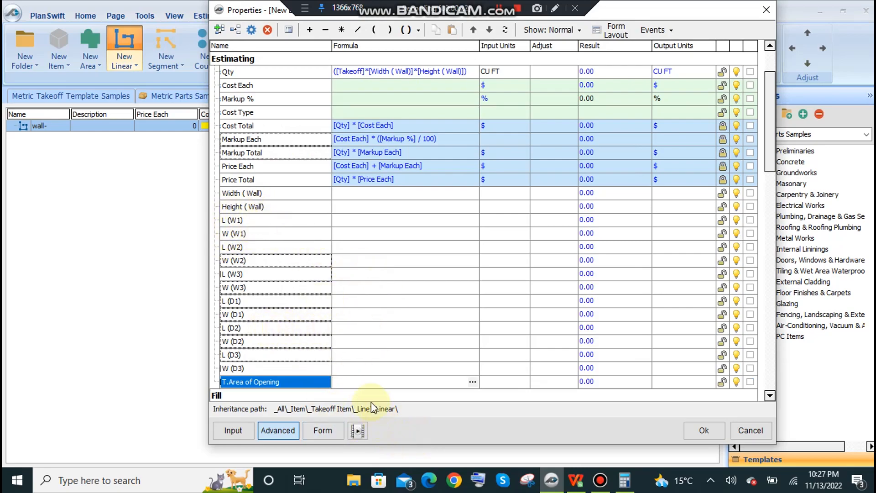
# Switch to the WPS spreadsheet, review the opening area and wall volume formulas, and return to the PlanSwift wall properties
pyautogui.click(576, 480)
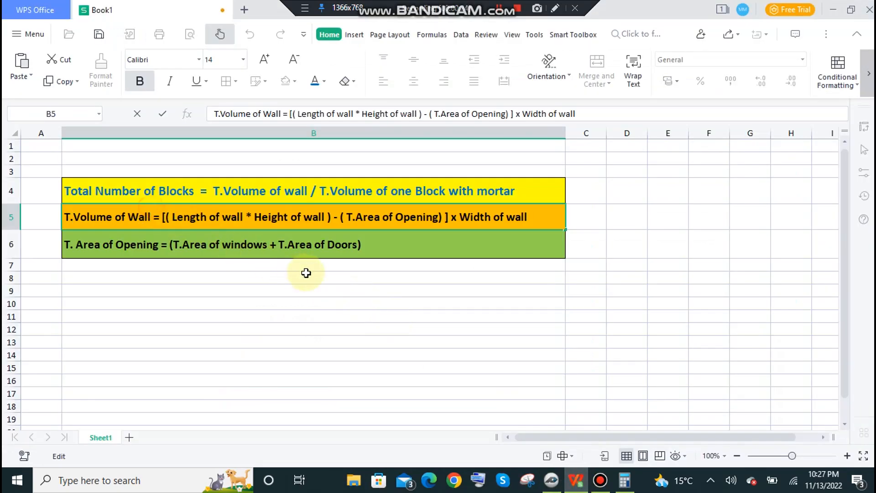
pyautogui.click(61, 249)
pyautogui.doubleClick(180, 244)
pyautogui.moveTo(178, 245); pyautogui.dragTo(342, 250)
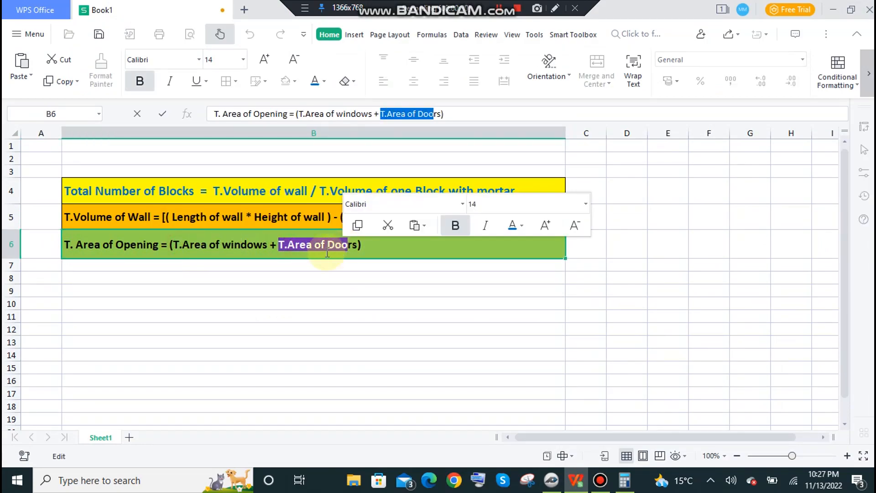
pyautogui.press('Escape')
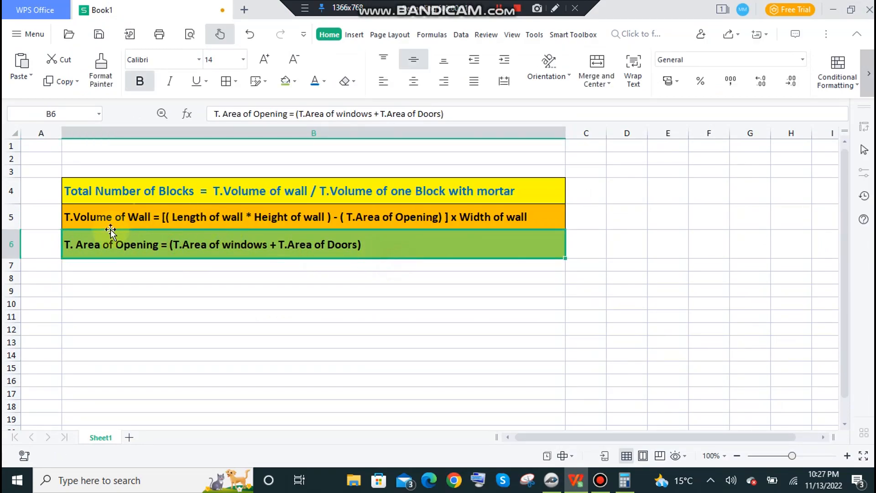
pyautogui.click(391, 221)
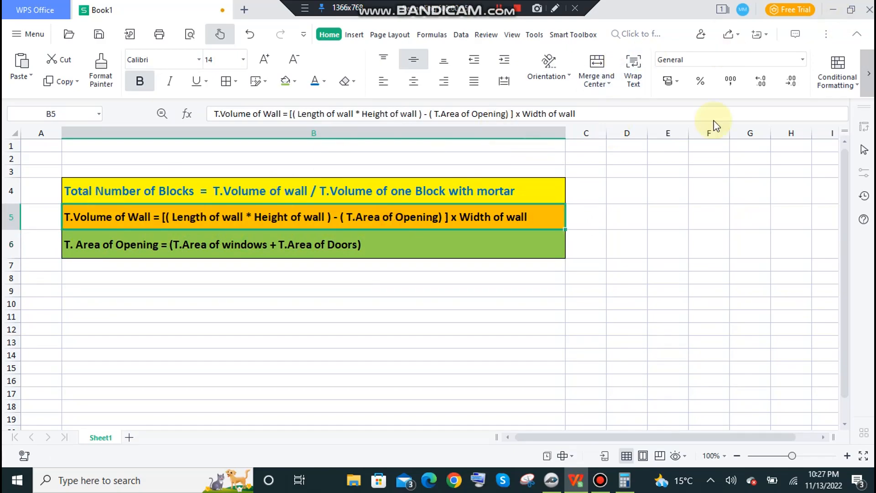
pyautogui.click(834, 10)
pyautogui.click(359, 179)
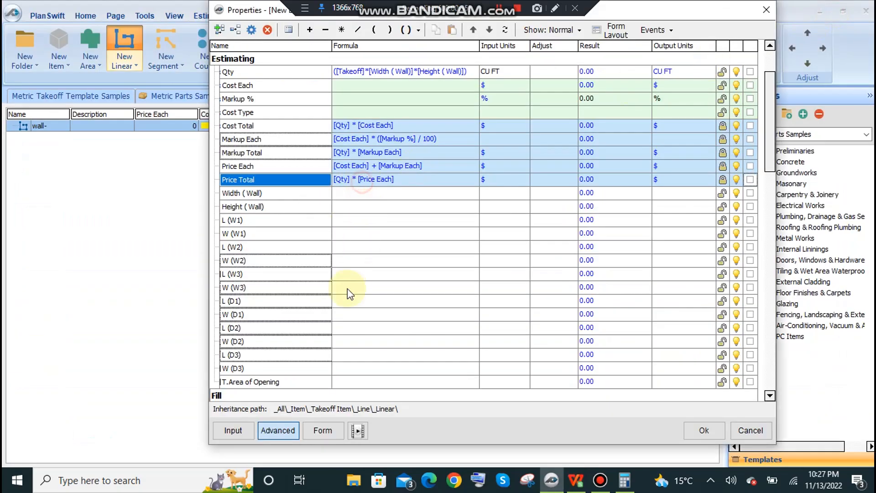
# Begin the T.Area of Opening formula with the first window's area, (([L (W1)]*[W (W1)])+
pyautogui.click(339, 380)
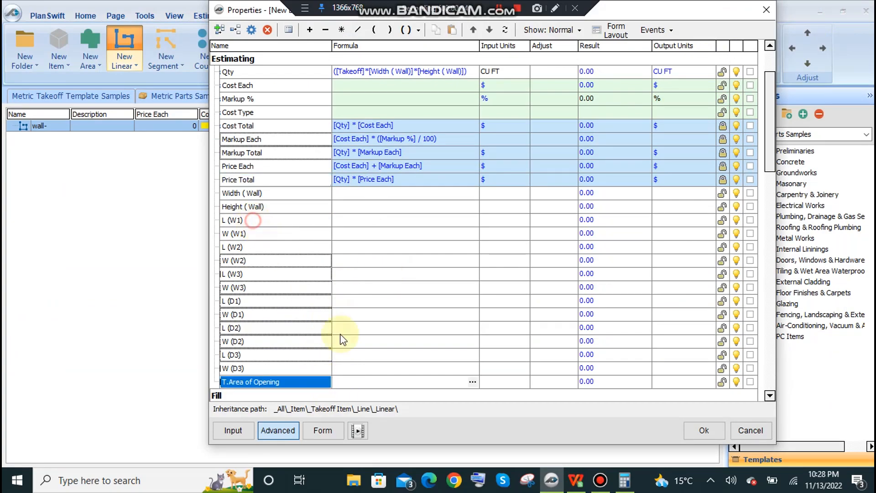
pyautogui.moveTo(343, 379); pyautogui.dragTo(316, 315)
pyautogui.click(344, 382)
pyautogui.write('9')
pyautogui.press('BackSpace')
pyautogui.write('(')
pyautogui.click(248, 218)
pyautogui.moveTo(343, 379); pyautogui.dragTo(318, 302)
pyautogui.click(341, 382)
pyautogui.write('(')
pyautogui.moveTo(250, 219); pyautogui.dragTo(342, 383)
pyautogui.write('*')
pyautogui.moveTo(248, 232); pyautogui.dragTo(376, 382)
pyautogui.write(')+')
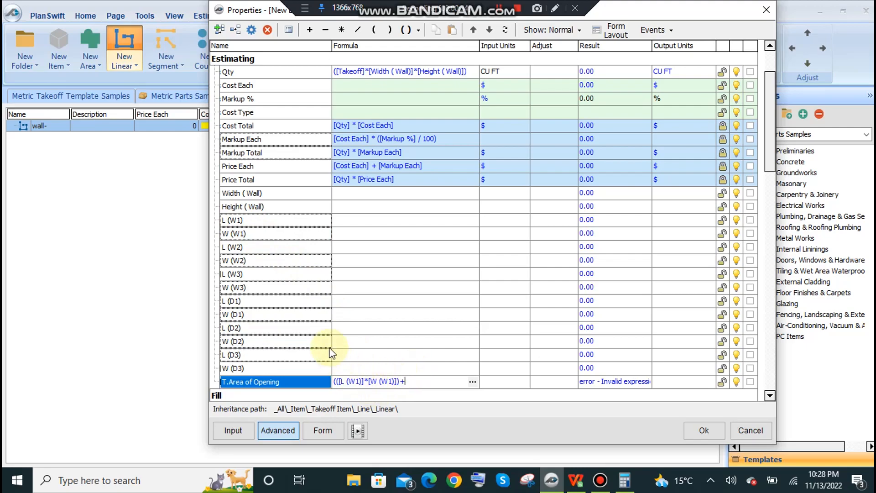
# Extend the T.Area of Opening formula with the second window's area, ([L (W2)]*[W (W2)])+
pyautogui.write('(')
pyautogui.moveTo(232, 247); pyautogui.dragTo(416, 384)
pyautogui.write('*')
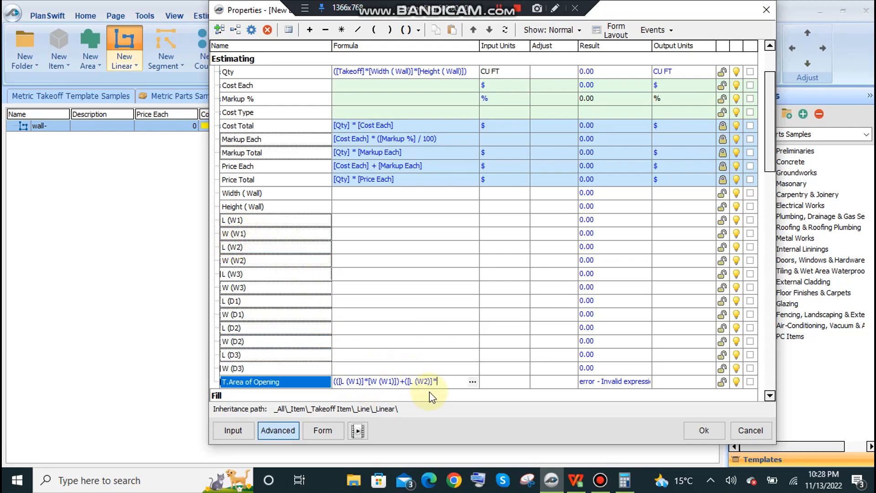
pyautogui.moveTo(239, 263); pyautogui.dragTo(445, 260)
pyautogui.write(')+')
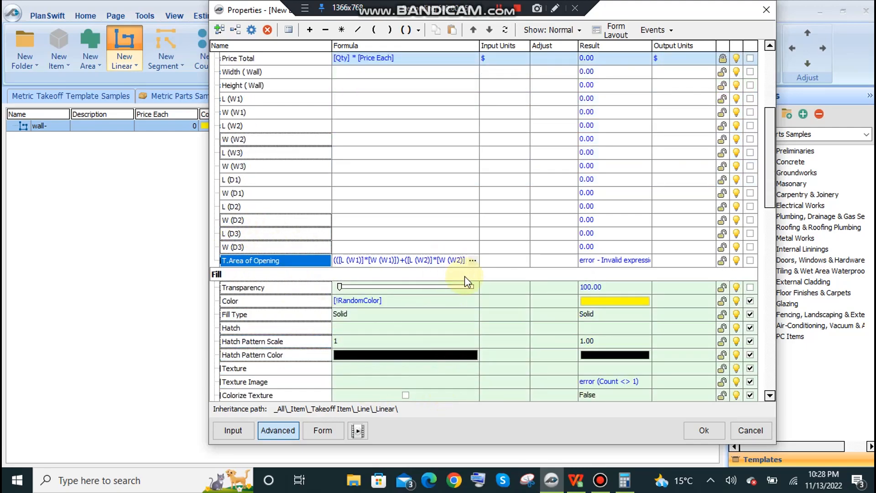
# Extend the T.Area of Opening formula with the third window's area, ([L (W3)]*[W (W3)])+
pyautogui.write('(')
pyautogui.moveTo(244, 154); pyautogui.dragTo(465, 261)
pyautogui.write('*')
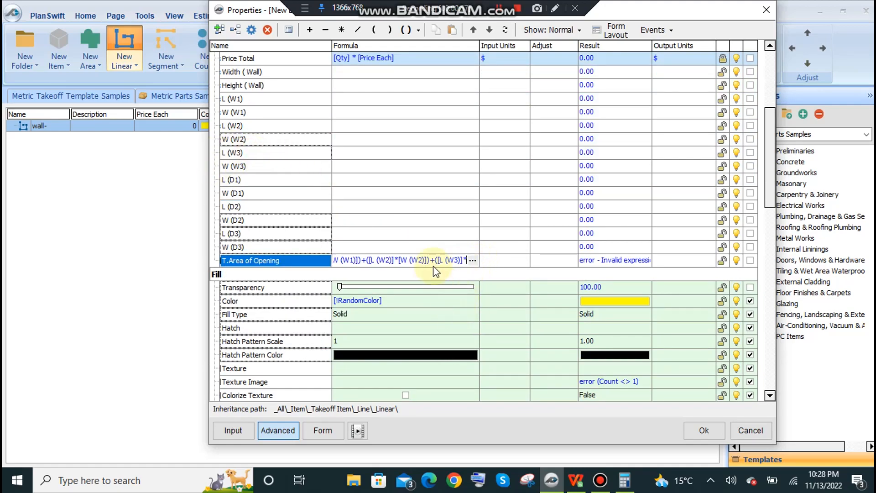
pyautogui.moveTo(242, 167); pyautogui.dragTo(470, 264)
pyautogui.write(')+')
# Append the first door's term to the T.Area of Opening formula as ([L (D1)]*[W (D2)])+(
pyautogui.moveTo(223, 182); pyautogui.dragTo(465, 263)
pyautogui.write('(')
pyautogui.press('Return')
pyautogui.click(473, 261)
pyautogui.write('*')
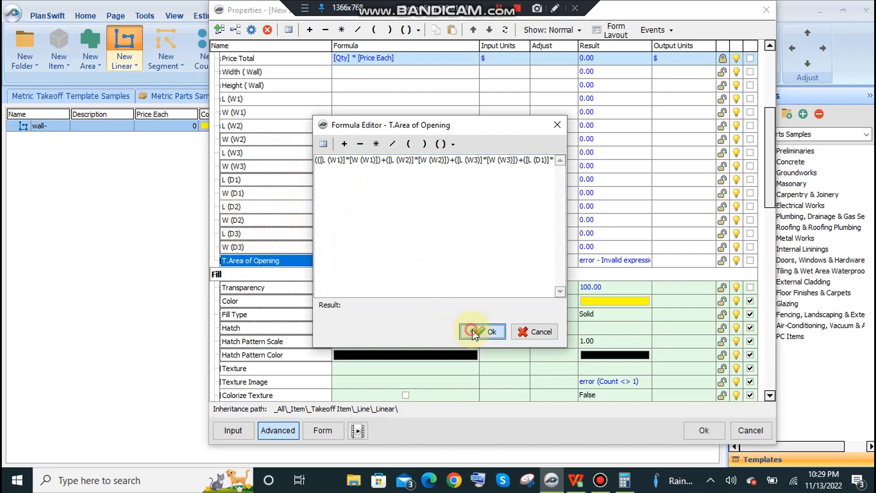
pyautogui.click(473, 333)
pyautogui.click(459, 261)
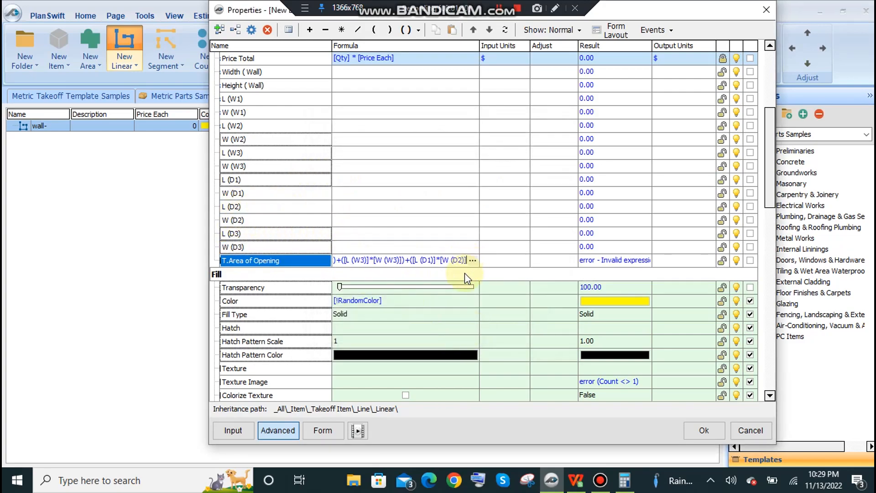
pyautogui.write(')+(')
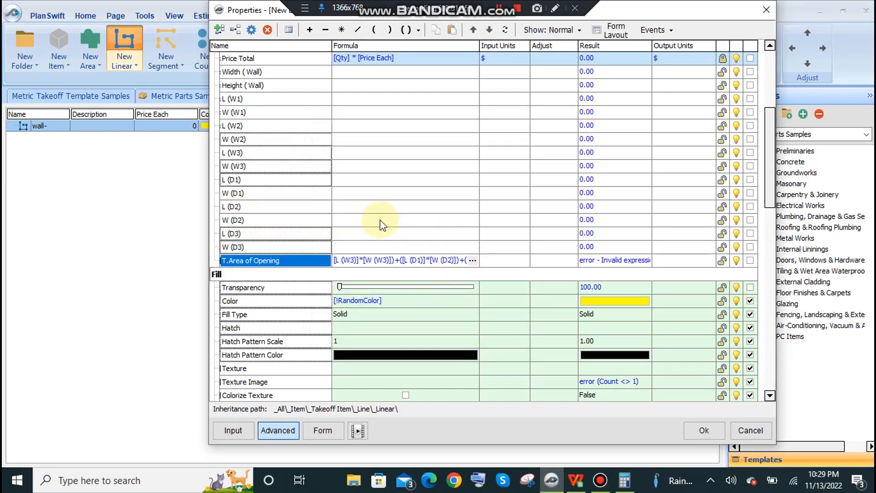
# Delete the wrong [W (D2)] from the first door's term and insert [W (D1)] at the end of the formula
pyautogui.press('BackSpace')
pyautogui.press('BackSpace')
pyautogui.press('BackSpace')
pyautogui.press('BackSpace')
pyautogui.press('BackSpace')
pyautogui.press('BackSpace')
pyautogui.press('BackSpace')
pyautogui.press('BackSpace')
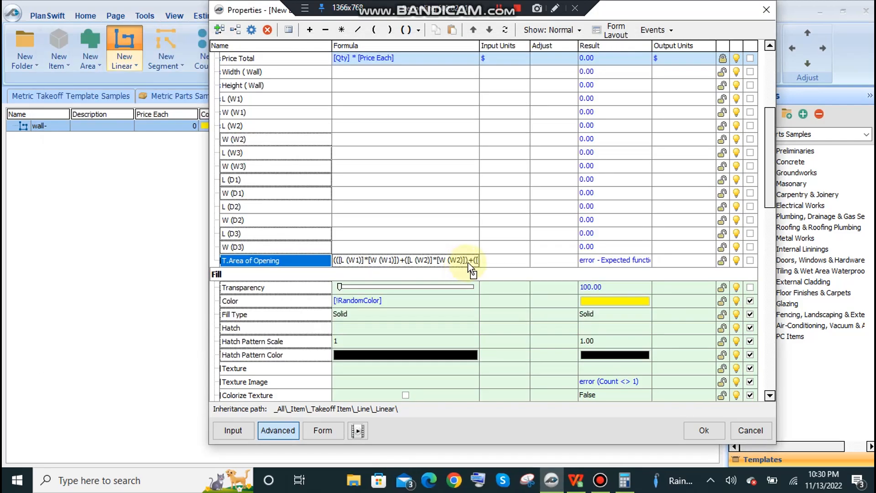
pyautogui.click(467, 264)
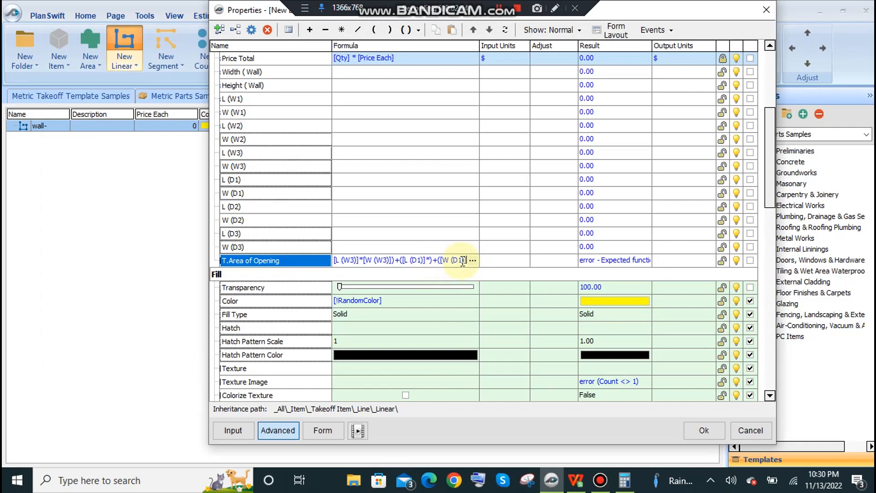
# Extend the T.Area of Opening formula with the second door's area, +([L (D2)]*[W (D2)])+(
pyautogui.click(473, 260)
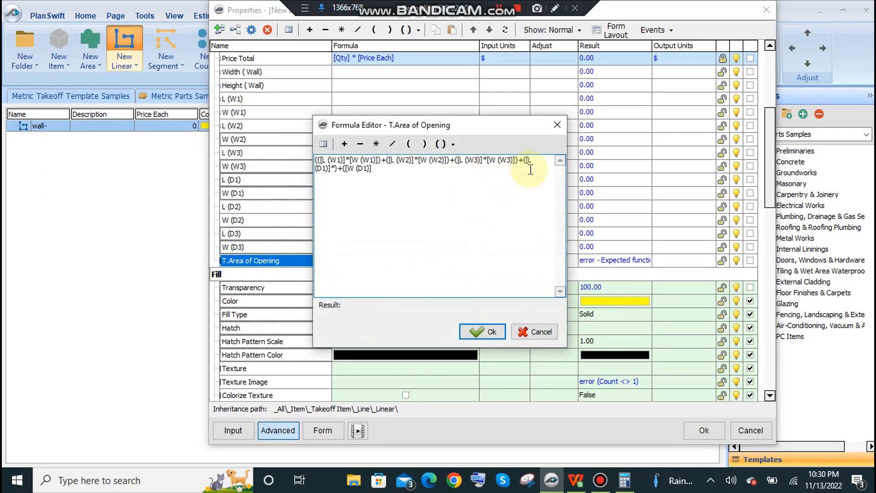
pyautogui.click(397, 173)
pyautogui.write('+(')
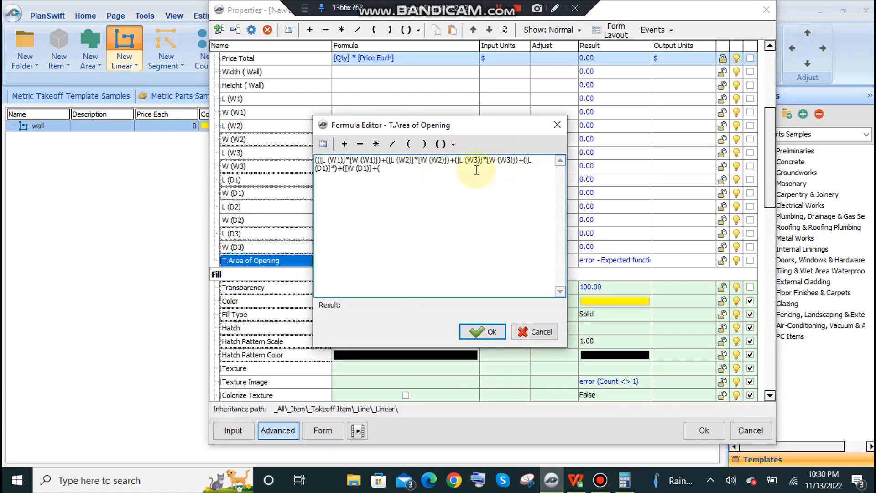
pyautogui.click(477, 331)
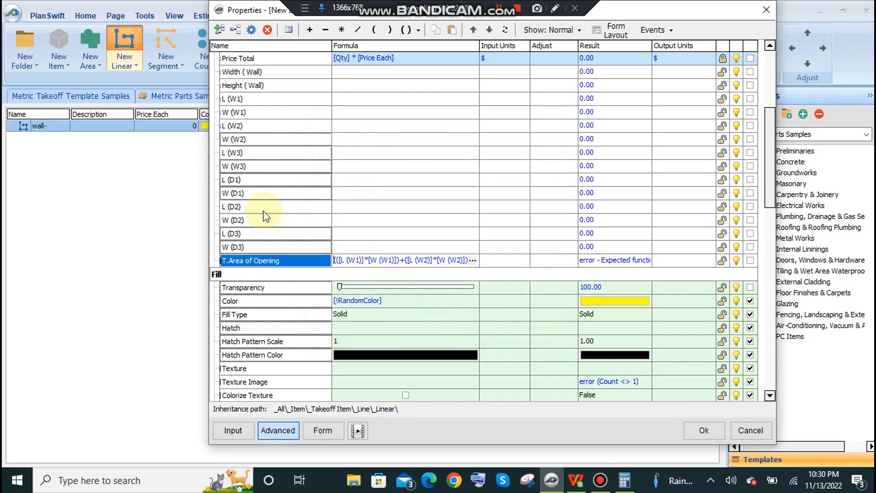
pyautogui.doubleClick(233, 210)
pyautogui.click(469, 261)
pyautogui.write('*')
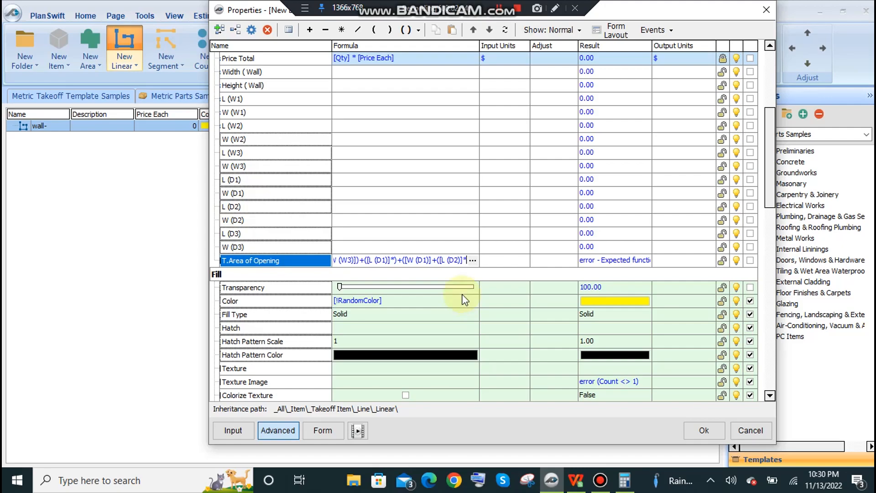
pyautogui.doubleClick(231, 220)
pyautogui.click(472, 261)
pyautogui.write(')+(')
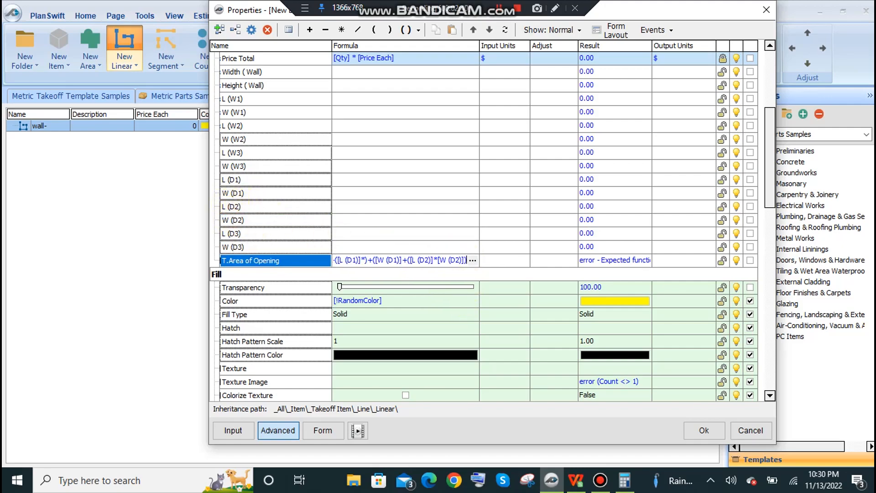
# Complete the third door's area in the T.Area of Opening formula with [L (D3)]*[W (D3)])
pyautogui.doubleClick(229, 233)
pyautogui.click(472, 261)
pyautogui.write('*')
pyautogui.doubleClick(231, 247)
pyautogui.click(470, 260)
pyautogui.write(')')
# Remove the stray )+( from the first door's term so it reads ([L (D1)]*[W (D1)], and accept the formula
pyautogui.click(407, 234)
pyautogui.click(470, 261)
pyautogui.click(473, 261)
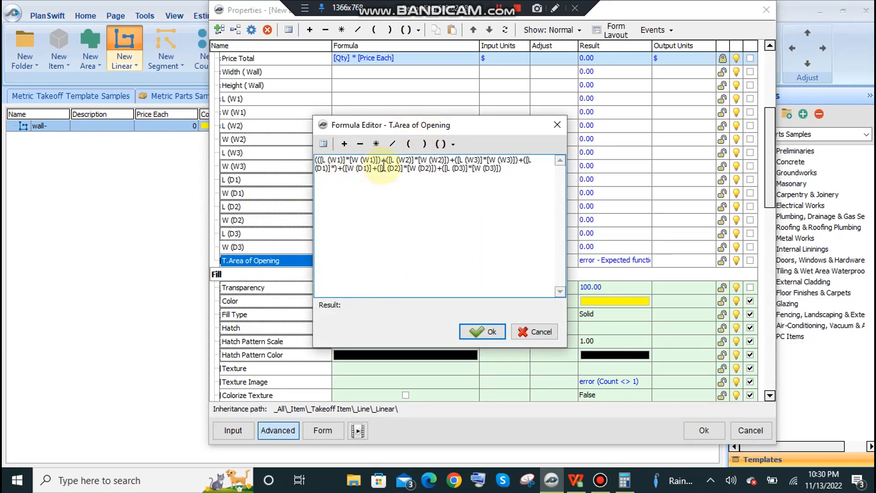
pyautogui.moveTo(472, 126); pyautogui.dragTo(408, 218)
pyautogui.moveTo(326, 252); pyautogui.dragTo(436, 254)
pyautogui.moveTo(252, 263); pyautogui.dragTo(267, 264)
pyautogui.click(268, 264)
pyautogui.doubleClick(268, 263)
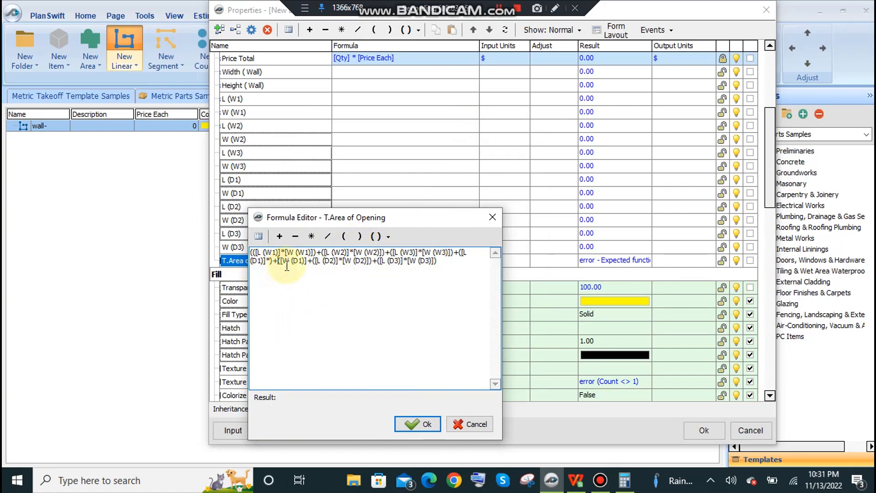
pyautogui.press('BackSpace')
pyautogui.press('BackSpace')
pyautogui.press('BackSpace')
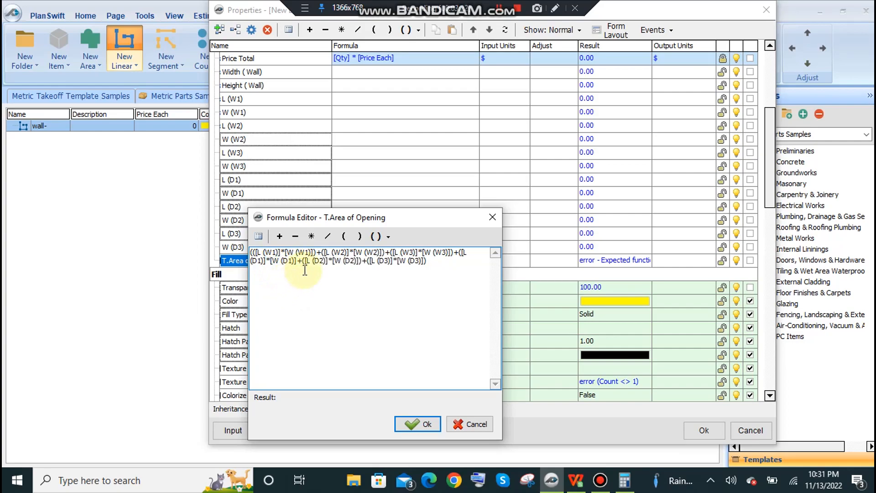
pyautogui.click(424, 428)
pyautogui.click(453, 206)
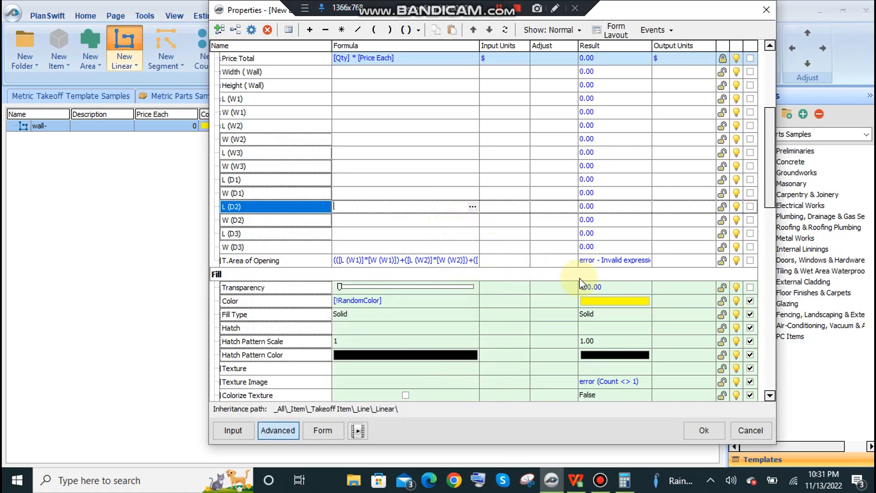
# Add the missing closing parentheses after [W (D1)] and at the end of the T.Area of Opening formula, and recheck the whole expression
pyautogui.click(451, 261)
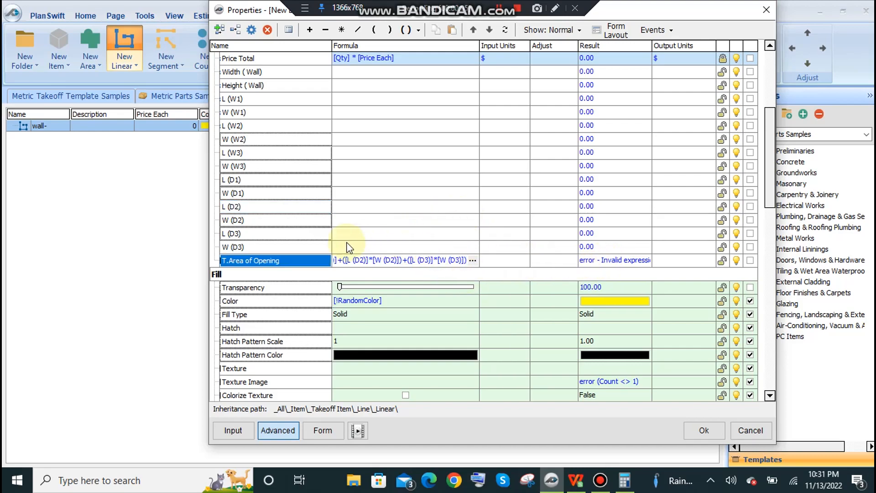
pyautogui.click(472, 260)
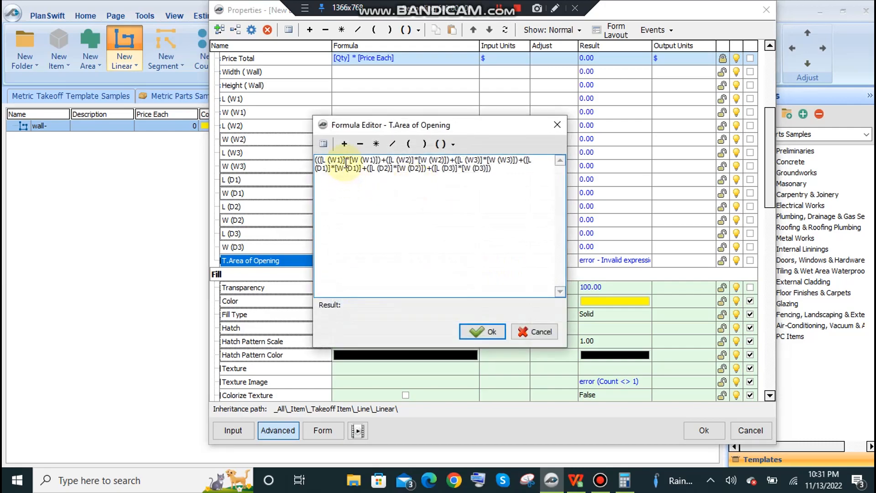
pyautogui.moveTo(412, 125); pyautogui.dragTo(360, 238)
pyautogui.moveTo(399, 275); pyautogui.dragTo(262, 273)
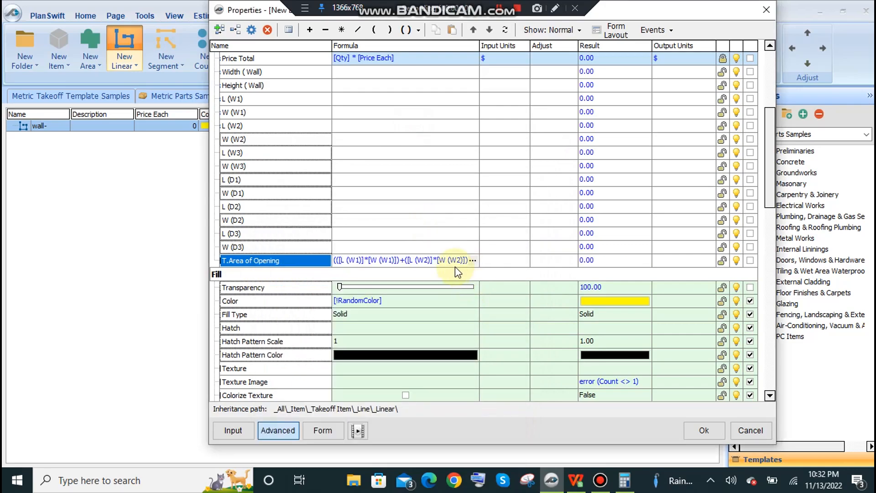
pyautogui.click(473, 260)
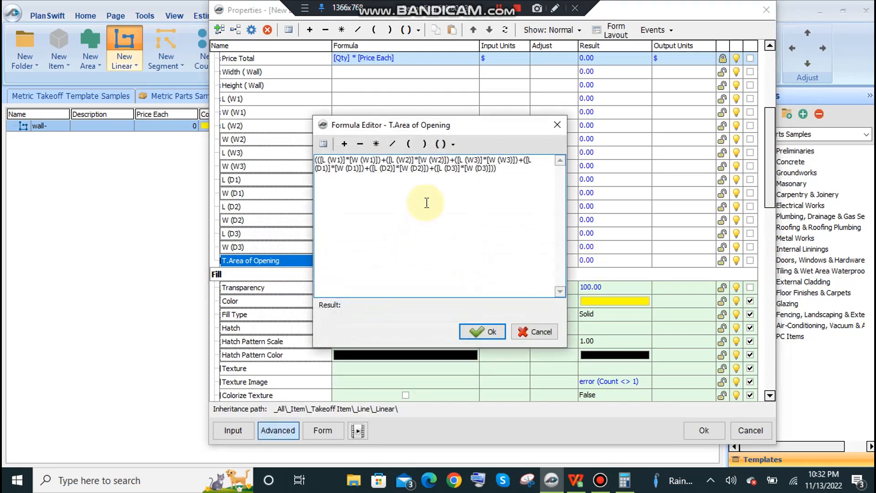
pyautogui.moveTo(361, 126); pyautogui.dragTo(107, 168)
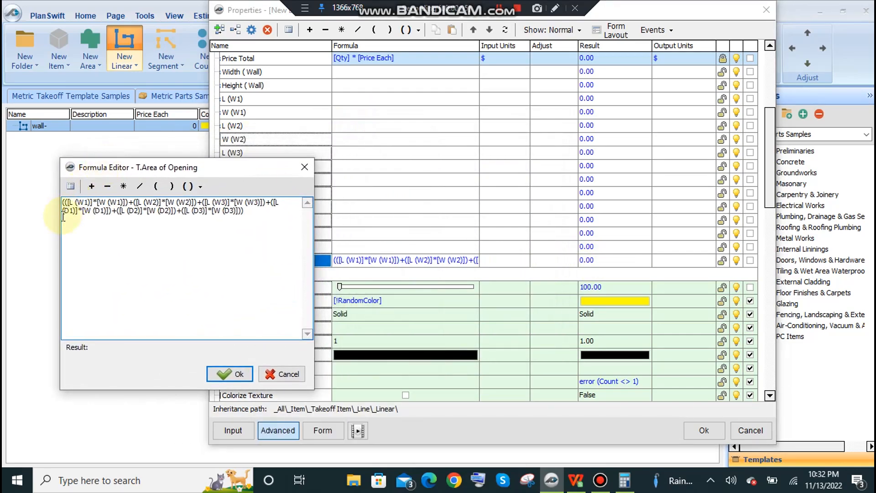
pyautogui.click(231, 374)
pyautogui.click(436, 209)
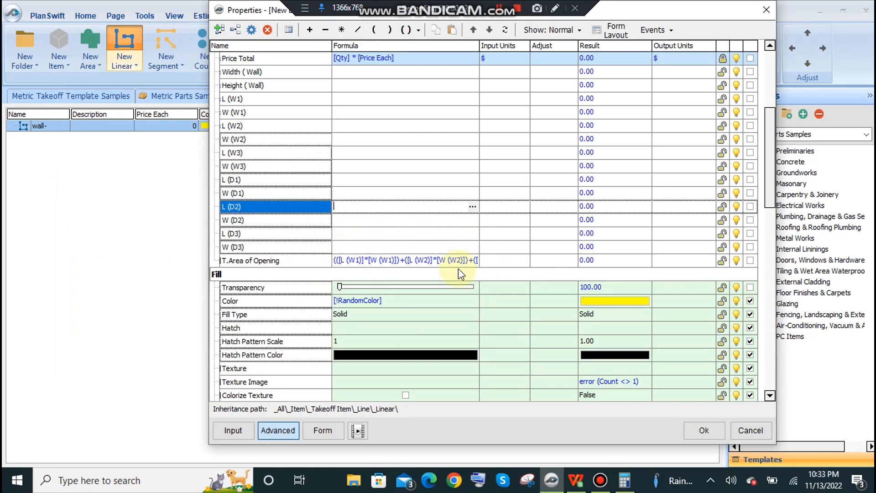
# Check which properties the wall's form layout lists and close it
pyautogui.scroll(6, 612, 201)
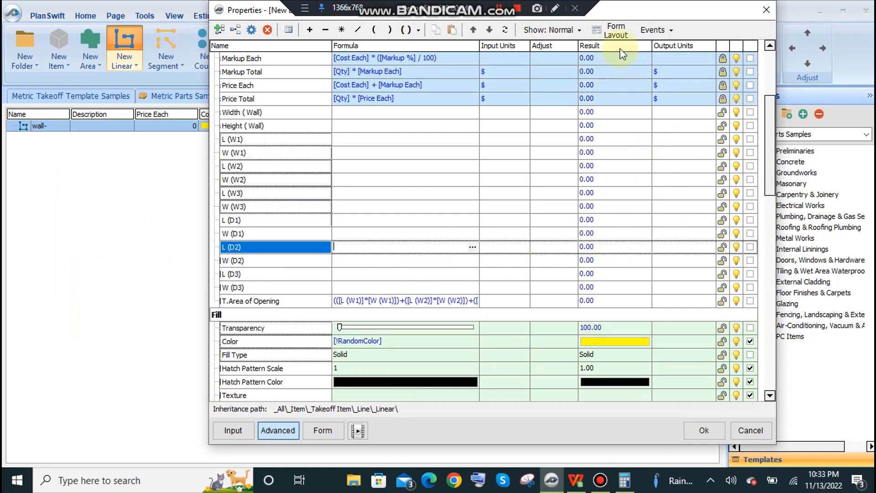
pyautogui.click(618, 30)
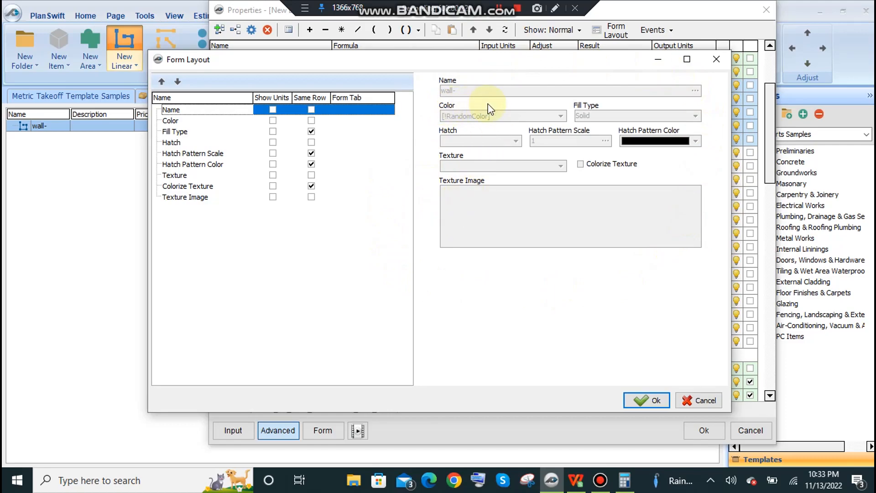
pyautogui.moveTo(493, 61); pyautogui.dragTo(651, 50)
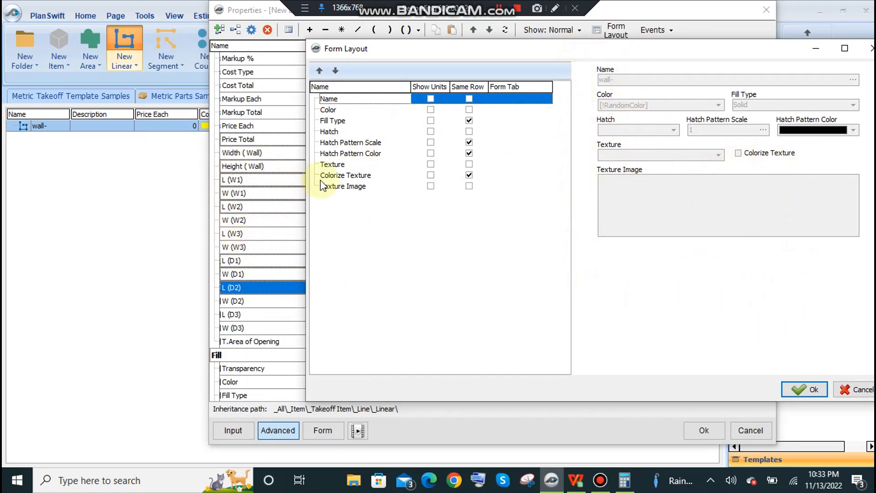
pyautogui.click(804, 389)
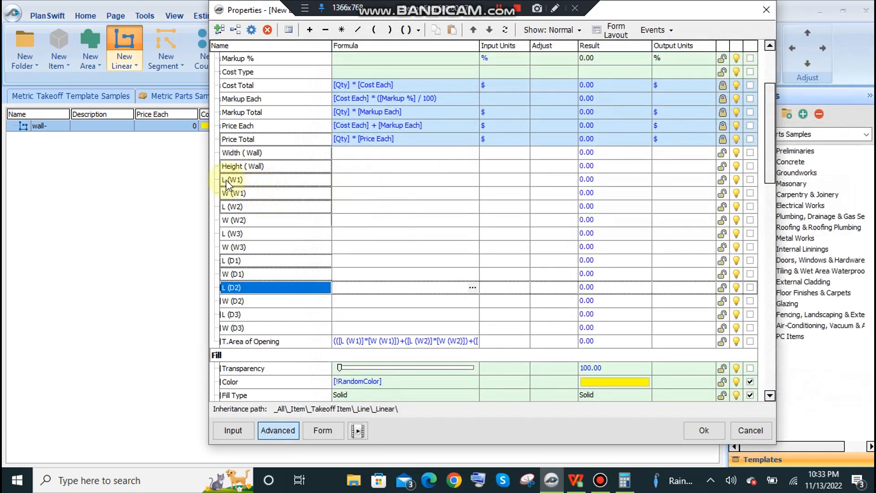
# Include the Width ( Wall) and Height ( Wall) properties in the wall's input form
pyautogui.click(224, 154)
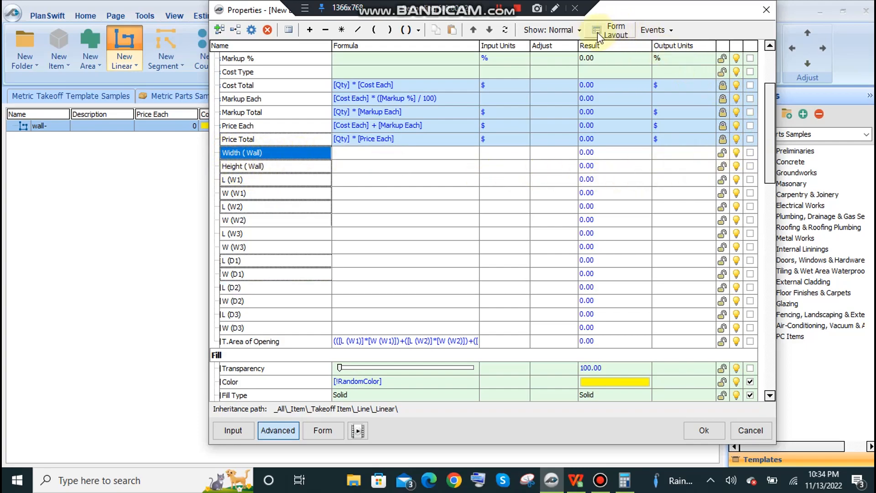
pyautogui.click(751, 152)
pyautogui.click(750, 166)
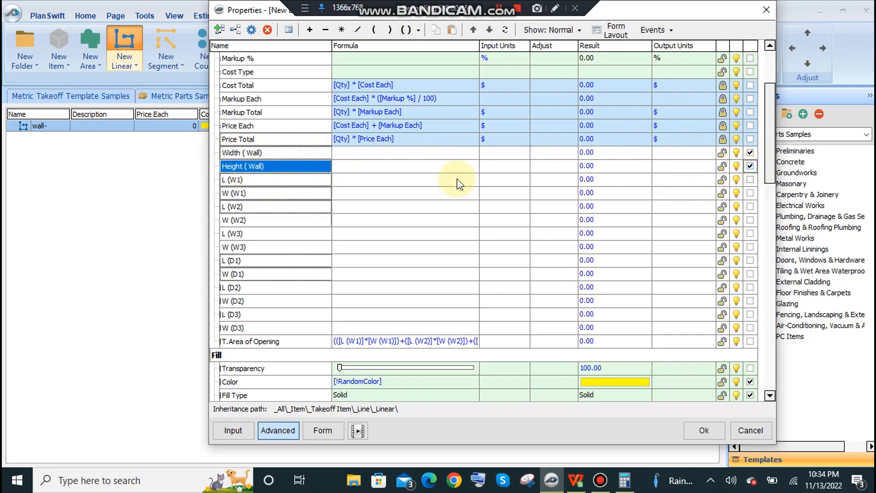
# Include the length and width properties of windows W1, W2 and W3 in the input form
pyautogui.click(750, 180)
pyautogui.click(750, 192)
pyautogui.click(751, 206)
pyautogui.click(750, 220)
pyautogui.click(750, 234)
pyautogui.click(750, 246)
# Include the length and width properties of doors D1, D2 and D3 in the input form
pyautogui.click(750, 261)
pyautogui.click(751, 273)
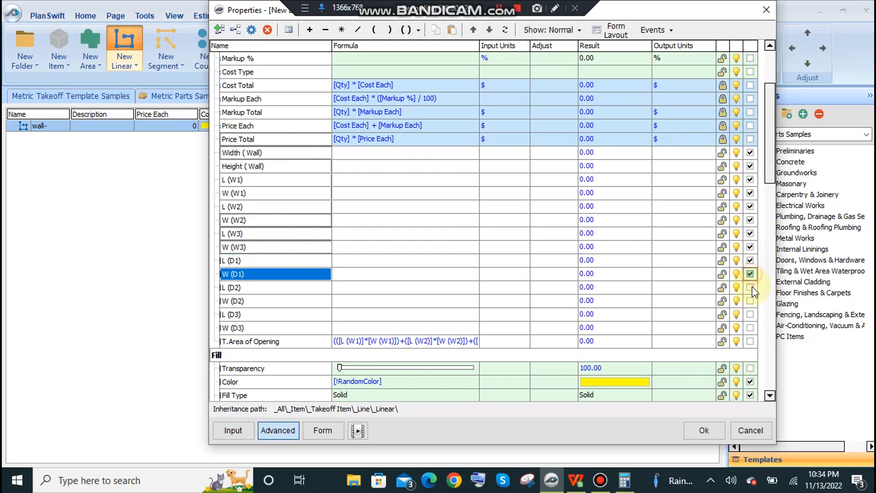
pyautogui.click(751, 287)
pyautogui.click(750, 301)
pyautogui.click(749, 314)
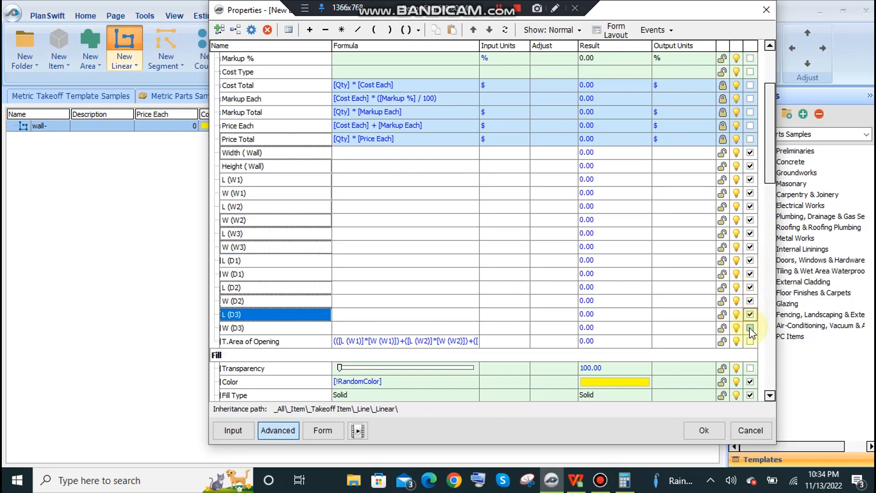
pyautogui.click(750, 328)
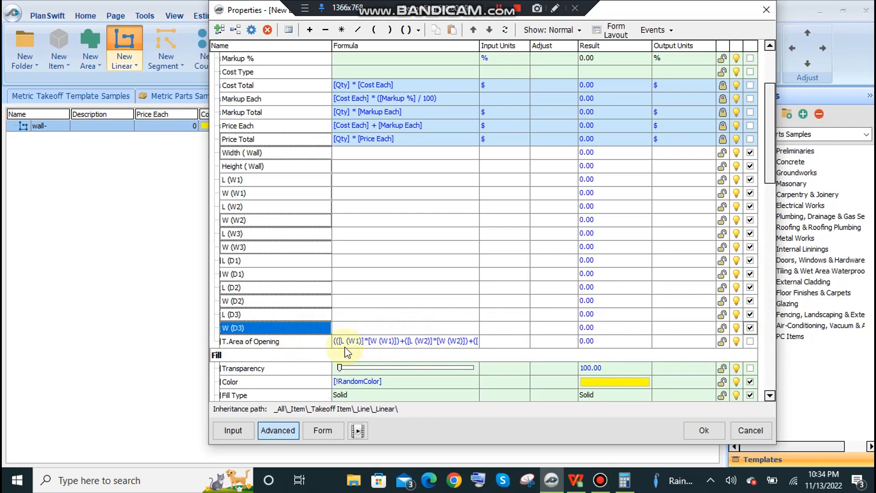
# Review the Qty and T.Area of Opening properties, and open the form layout to examine the listed wall, window and door fields
pyautogui.scroll(4, 373, 290)
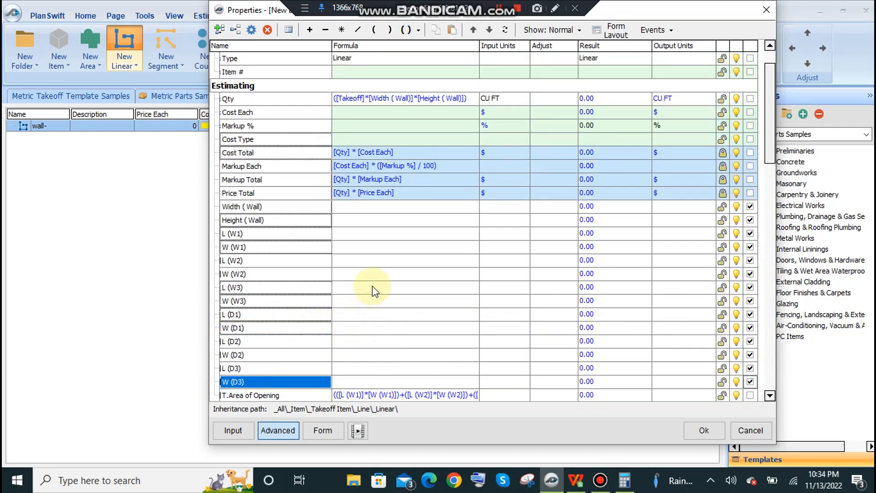
pyautogui.scroll(1, 373, 290)
pyautogui.scroll(-3, 390, 184)
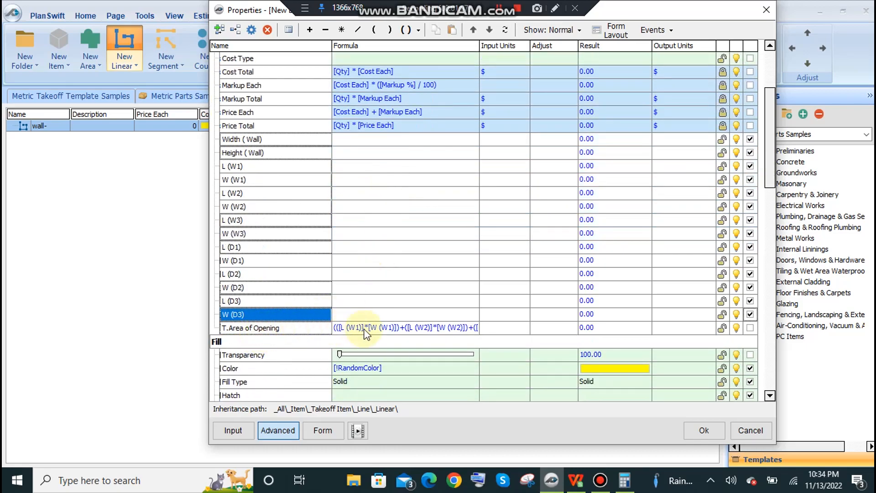
pyautogui.scroll(2, 396, 264)
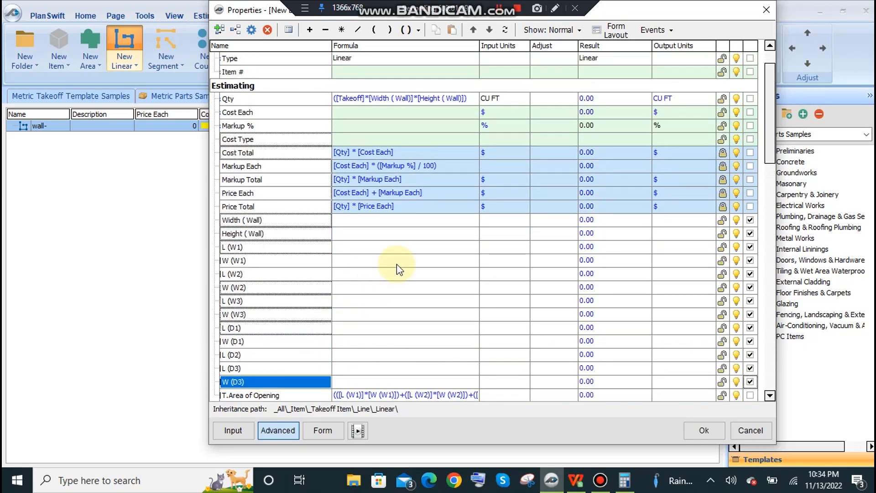
pyautogui.scroll(-2, 392, 252)
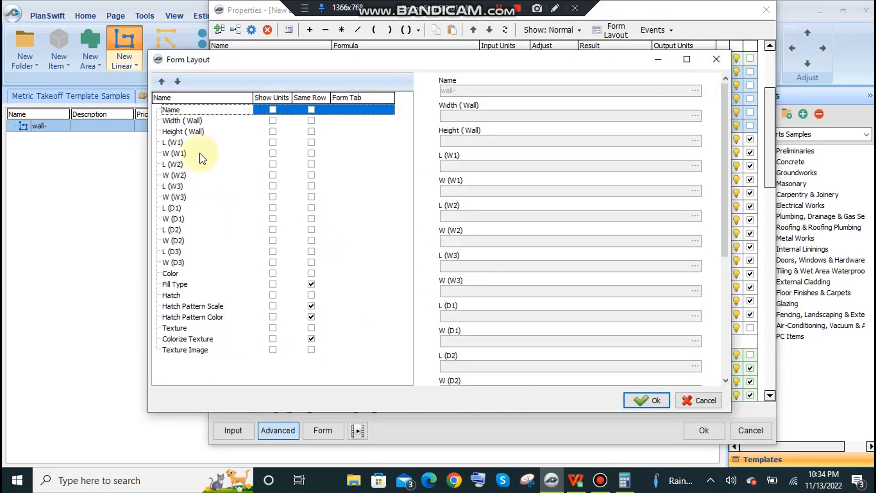
pyautogui.moveTo(724, 213)
pyautogui.mouseDown()
pyautogui.moveTo(725, 320)
pyautogui.moveTo(718, 167)
pyautogui.moveTo(717, 351)
pyautogui.moveTo(720, 146)
pyautogui.moveTo(717, 357)
pyautogui.moveTo(717, 165)
pyautogui.mouseUp()
pyautogui.moveTo(707, 229); pyautogui.dragTo(719, 166)
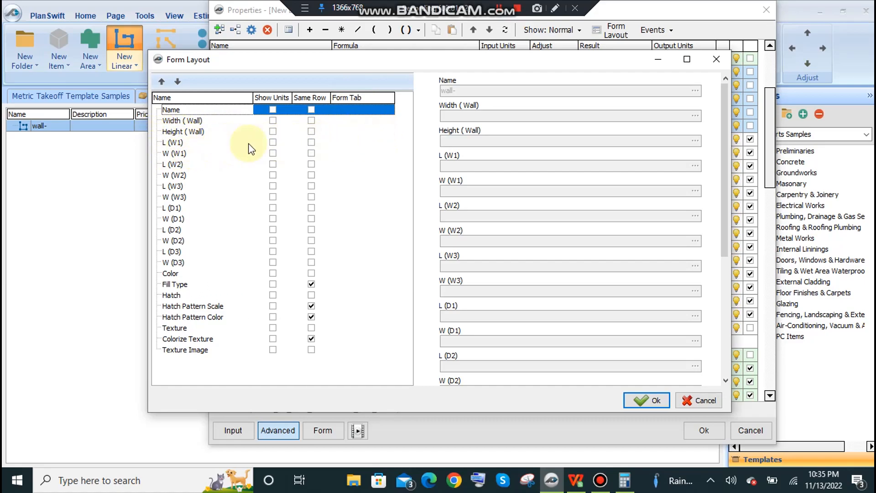
# Assign the L (W1) field to a new form tab named Deduction and check that tab in the form preview
pyautogui.click(353, 141)
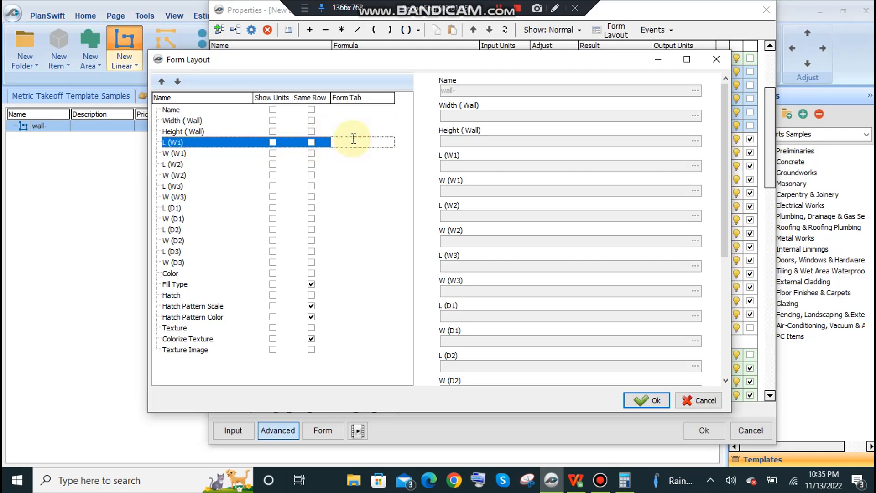
pyautogui.write('Deduction')
pyautogui.click(345, 143)
pyautogui.press('BackSpace')
pyautogui.write('duction')
pyautogui.press('Return')
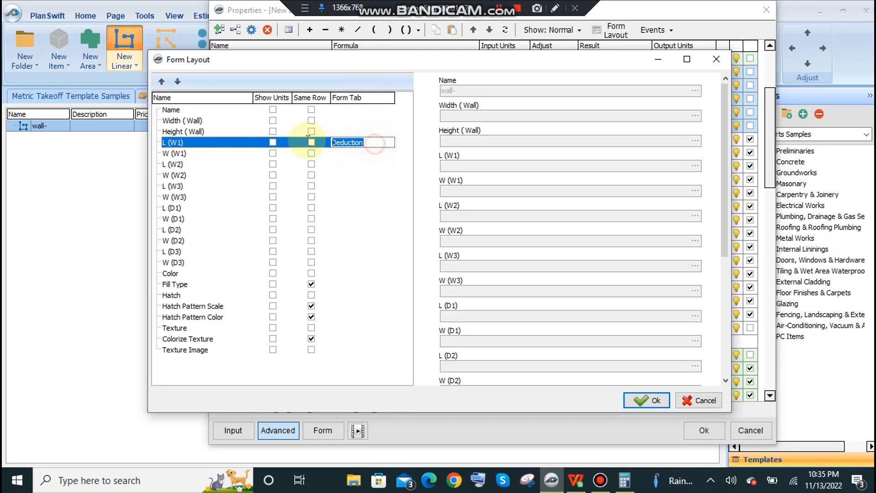
pyautogui.click(351, 155)
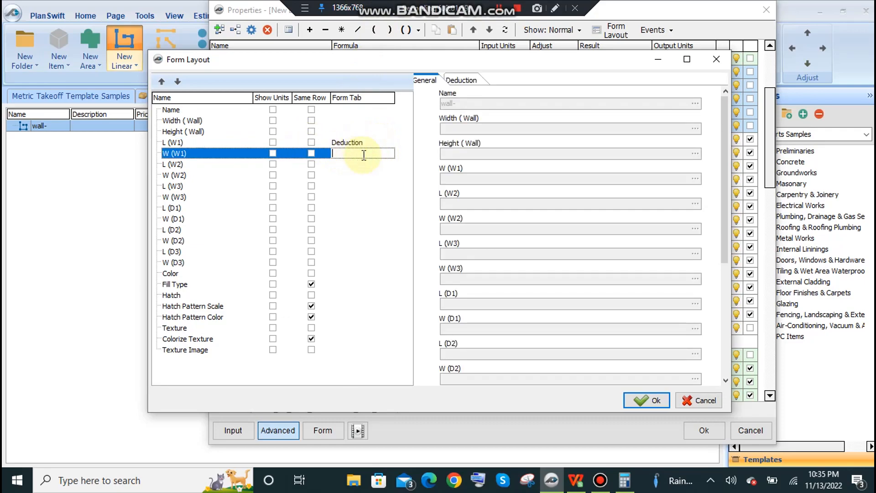
pyautogui.click(466, 81)
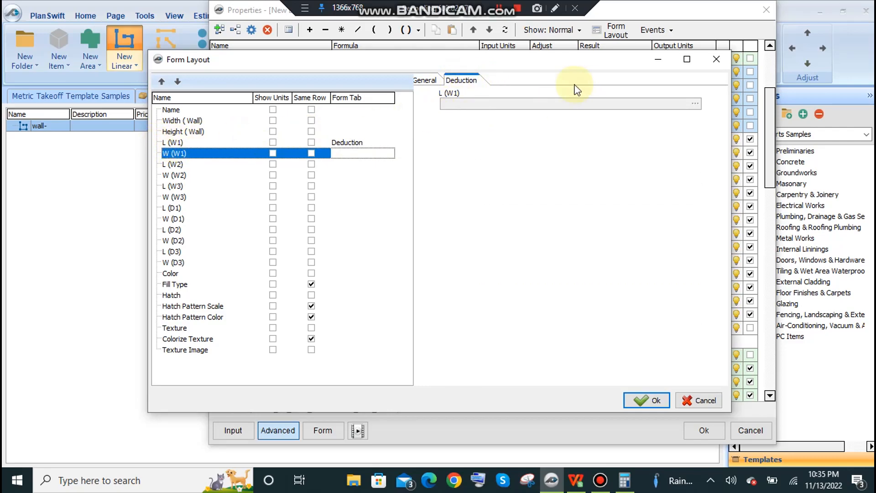
pyautogui.click(436, 80)
# Assign the remaining window fields, W (W1) and the lengths and widths of W2 and W3, to the Deduction form tab
pyautogui.click(349, 153)
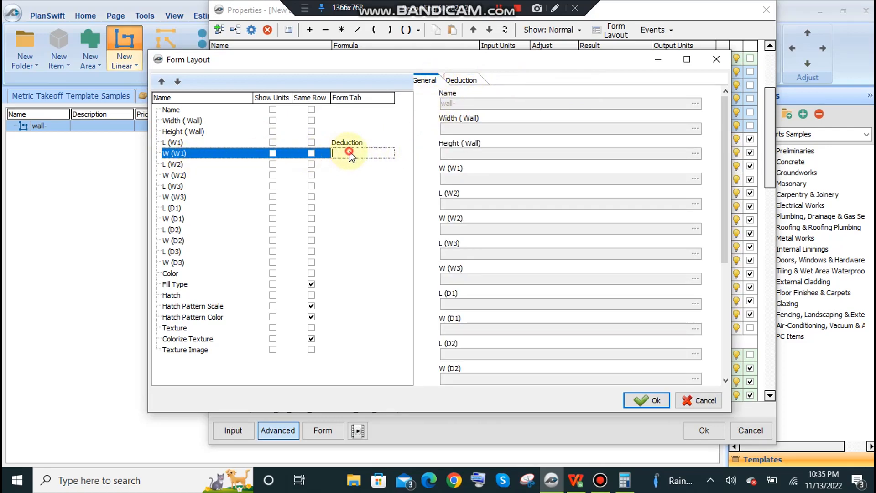
pyautogui.write('Deduction')
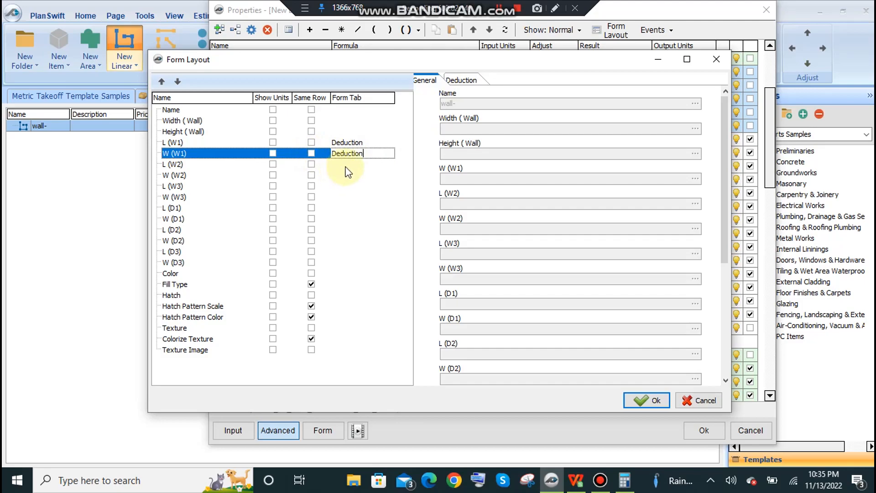
pyautogui.click(346, 165)
pyautogui.write('Deduction')
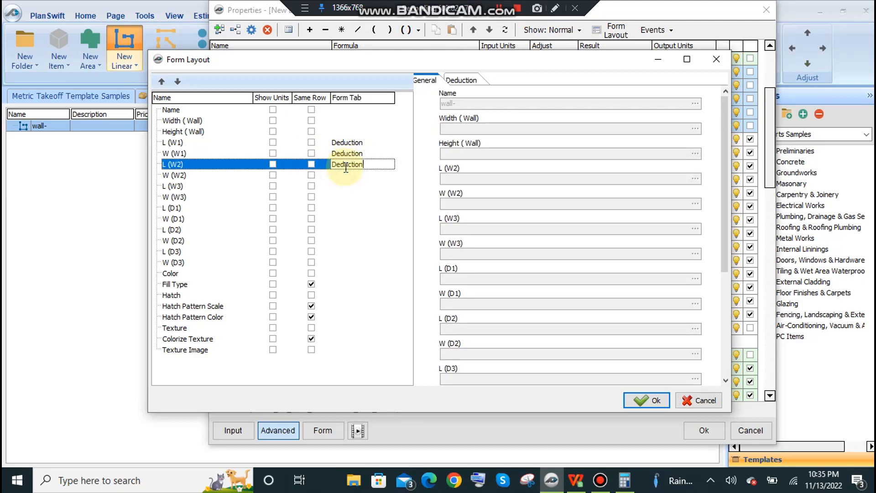
pyautogui.click(345, 178)
pyautogui.write('Deduction')
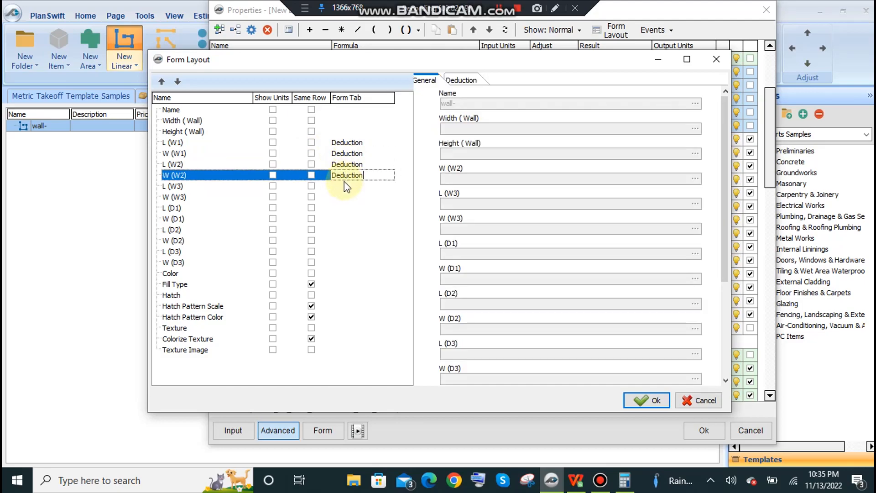
pyautogui.click(345, 187)
pyautogui.write('Deduction')
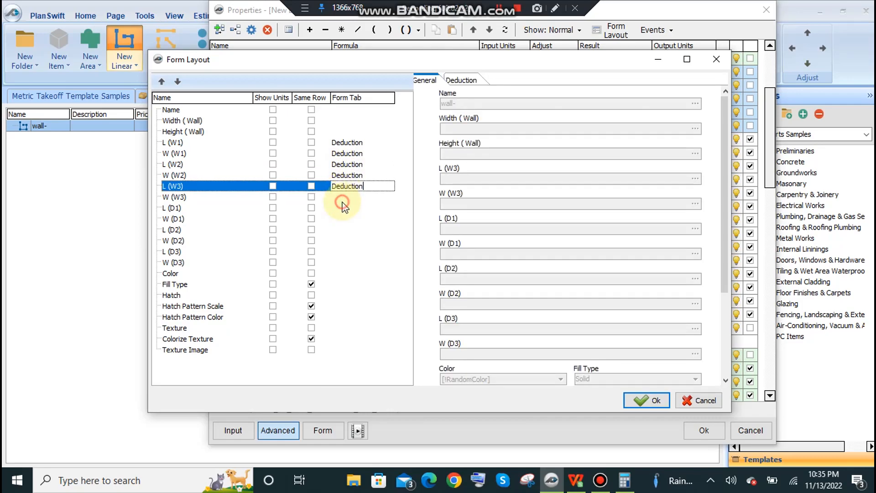
pyautogui.click(346, 197)
pyautogui.write('Deduction')
# Assign the length and width fields of doors D1, D2 and D3, plus the Color field, to the Deduction form tab
pyautogui.click(341, 209)
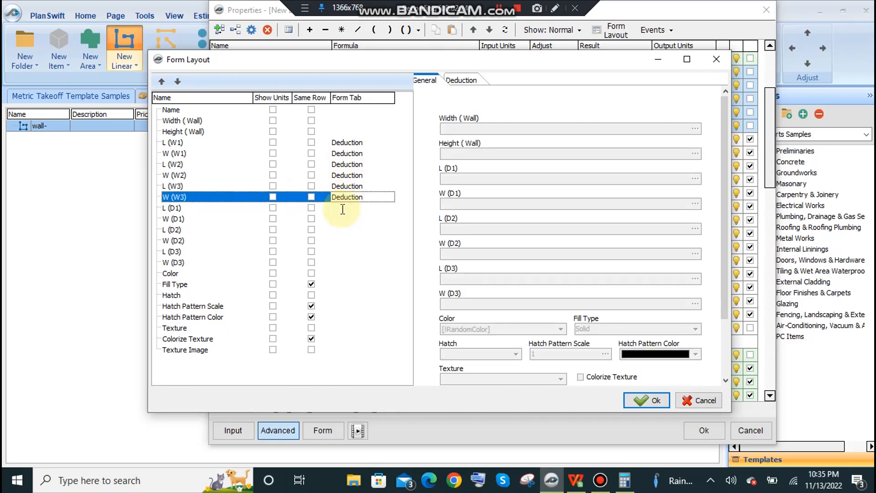
pyautogui.write('Deduction')
pyautogui.click(342, 220)
pyautogui.write('Deduction')
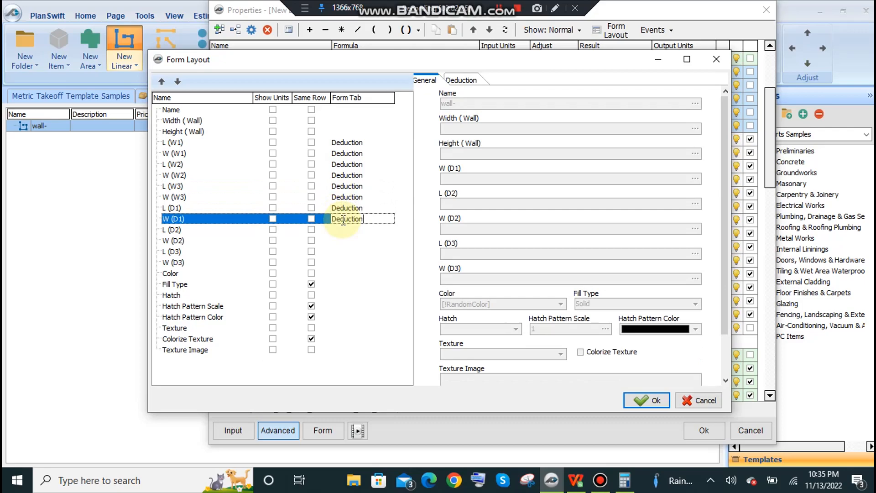
pyautogui.click(342, 231)
pyautogui.write('Deduction')
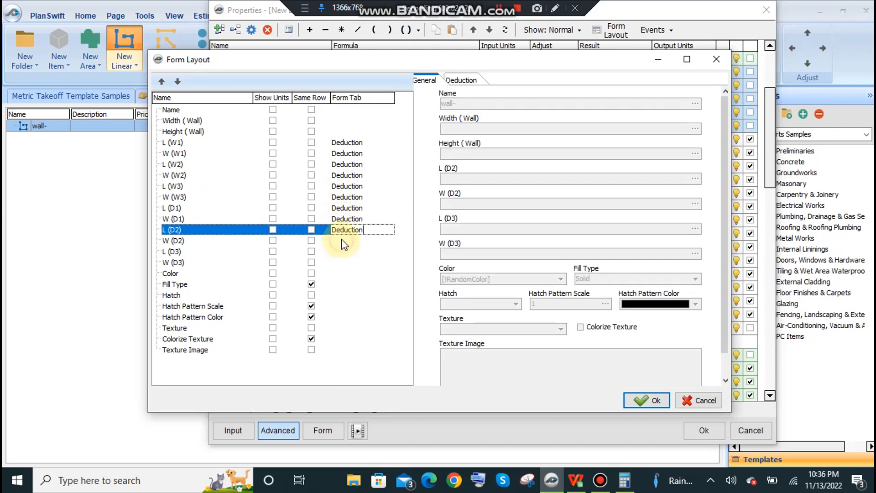
pyautogui.click(342, 240)
pyautogui.write('Deduction')
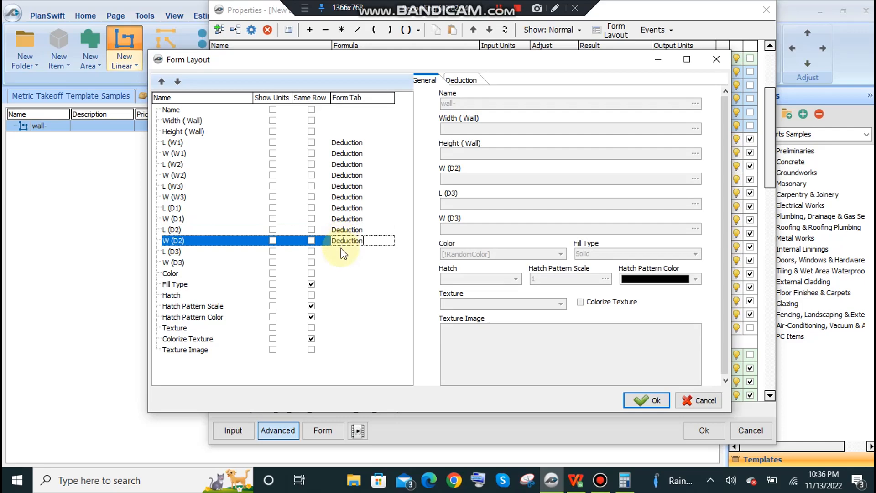
pyautogui.click(340, 252)
pyautogui.write('Deduction')
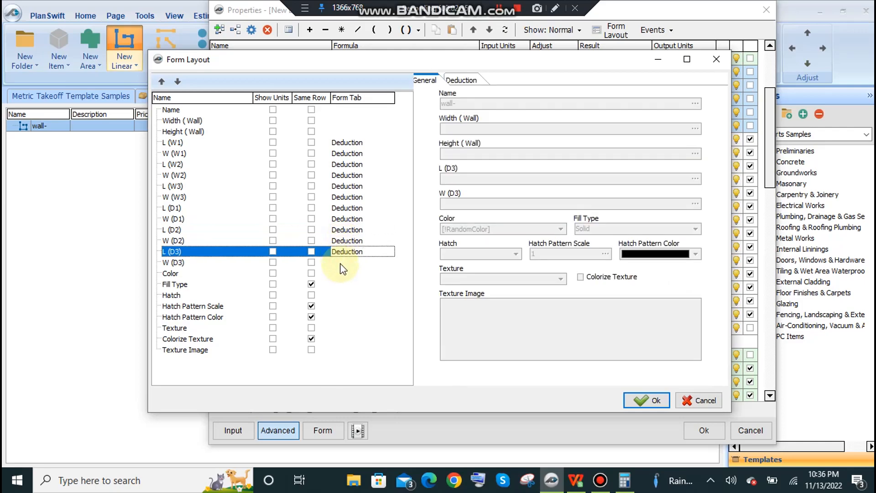
pyautogui.click(340, 264)
pyautogui.write('Deduction')
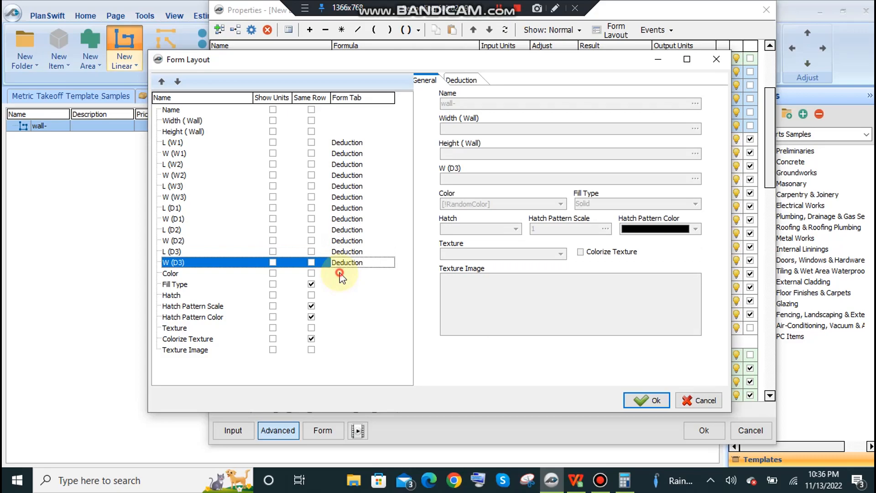
pyautogui.click(340, 274)
pyautogui.write('Deduction')
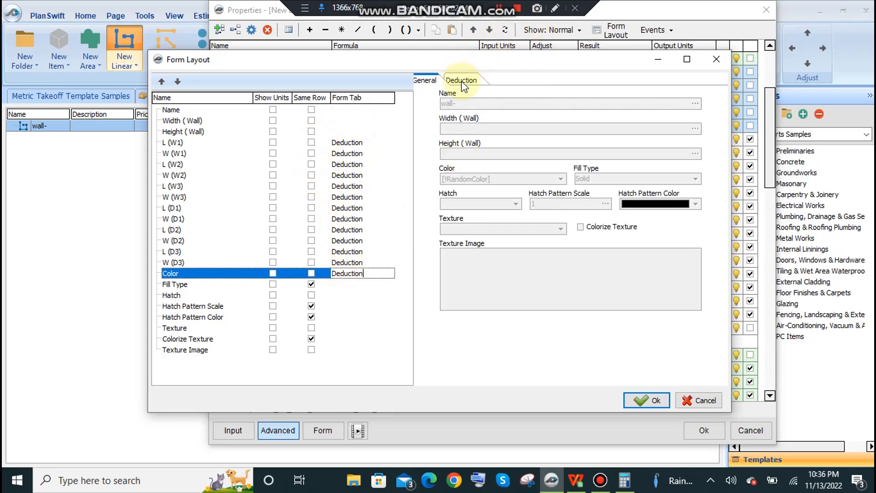
# Show units for the length and width fields of windows W1, W2 and W3 in the form layout
pyautogui.click(273, 186)
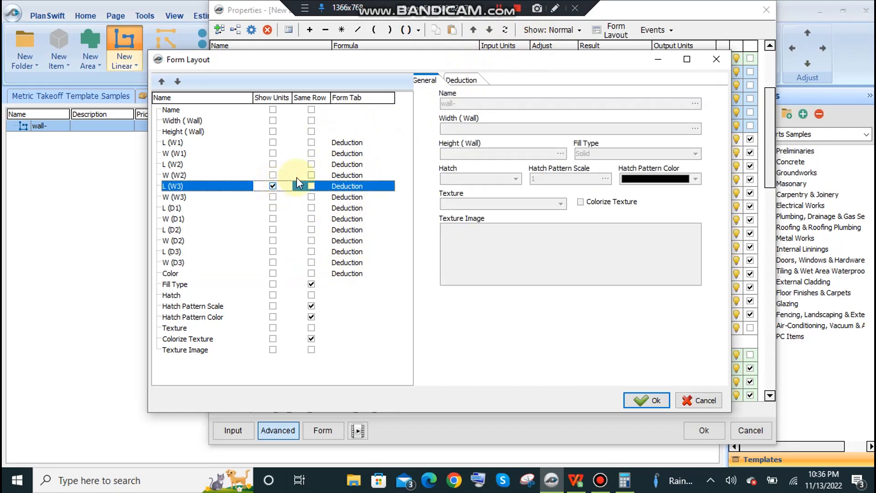
pyautogui.click(461, 82)
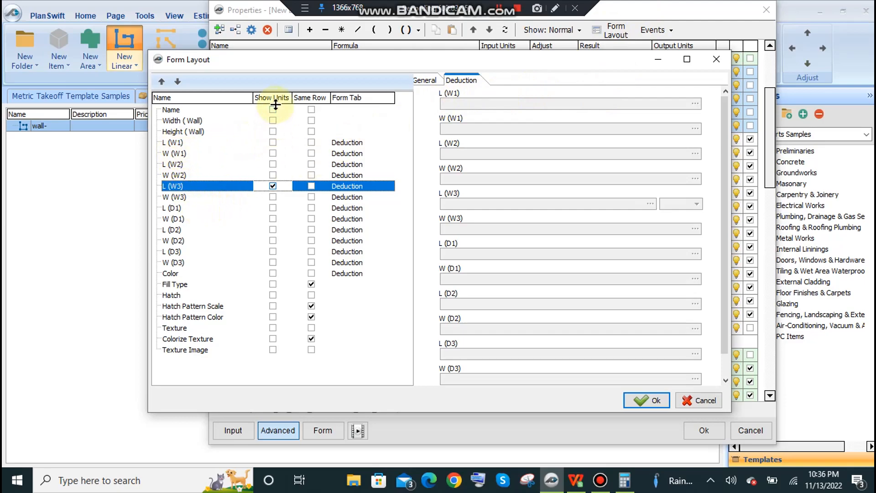
pyautogui.click(273, 142)
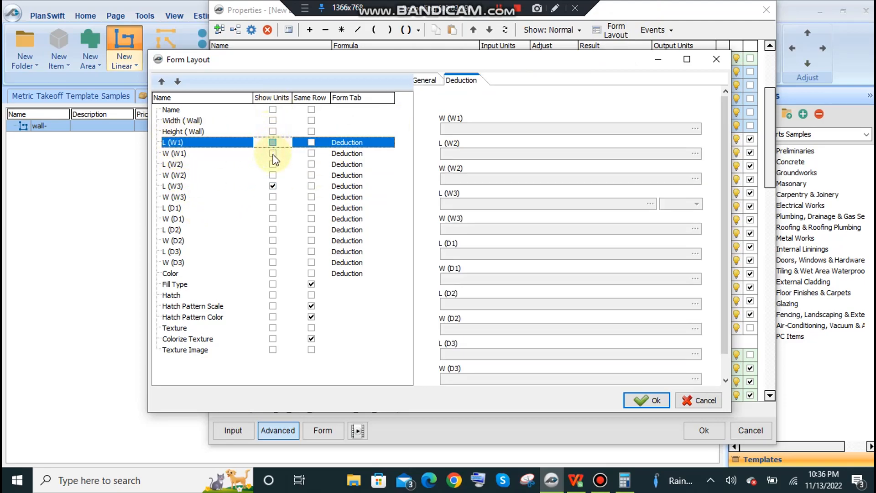
pyautogui.click(272, 154)
pyautogui.click(273, 165)
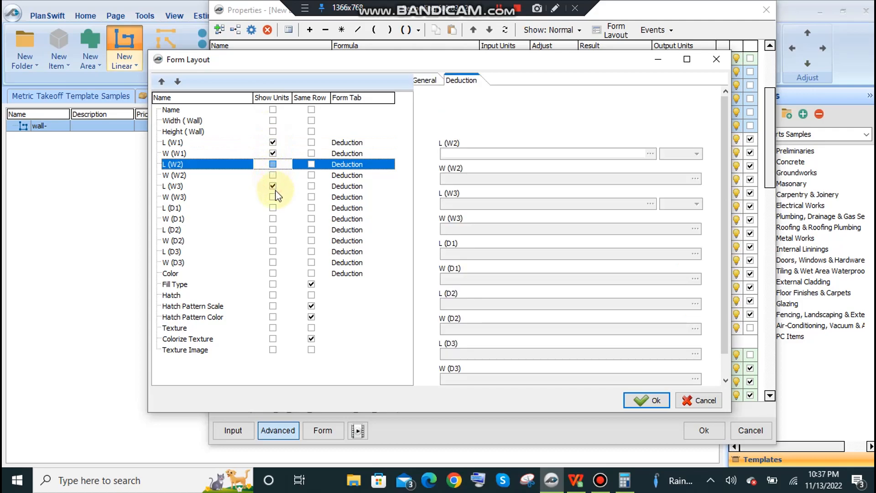
pyautogui.click(273, 176)
pyautogui.click(273, 197)
# Show units for the length and width fields of doors D1, D2 and D3 and for the wall's height and width
pyautogui.click(273, 208)
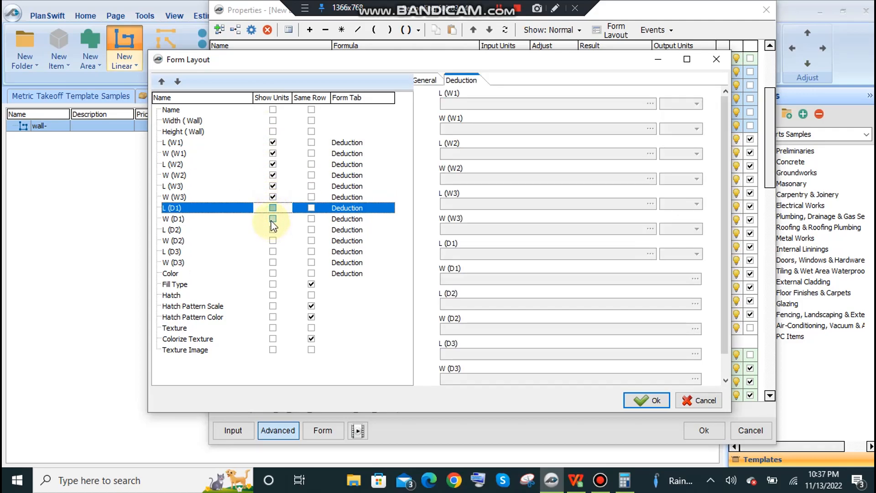
pyautogui.click(273, 218)
pyautogui.click(273, 230)
pyautogui.click(273, 241)
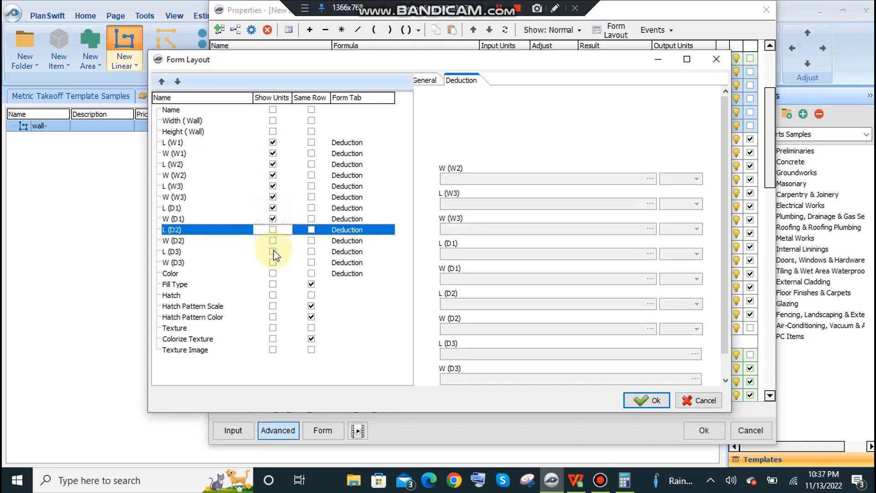
pyautogui.click(273, 252)
pyautogui.click(273, 262)
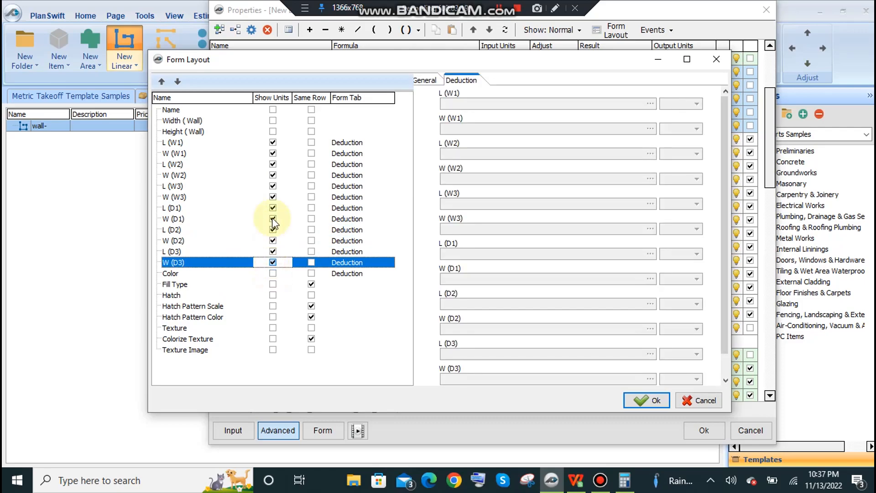
pyautogui.click(273, 132)
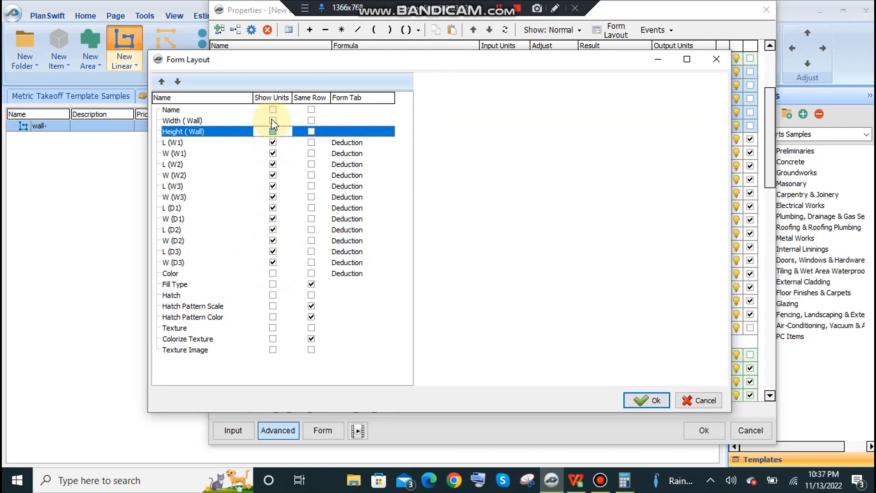
pyautogui.click(273, 120)
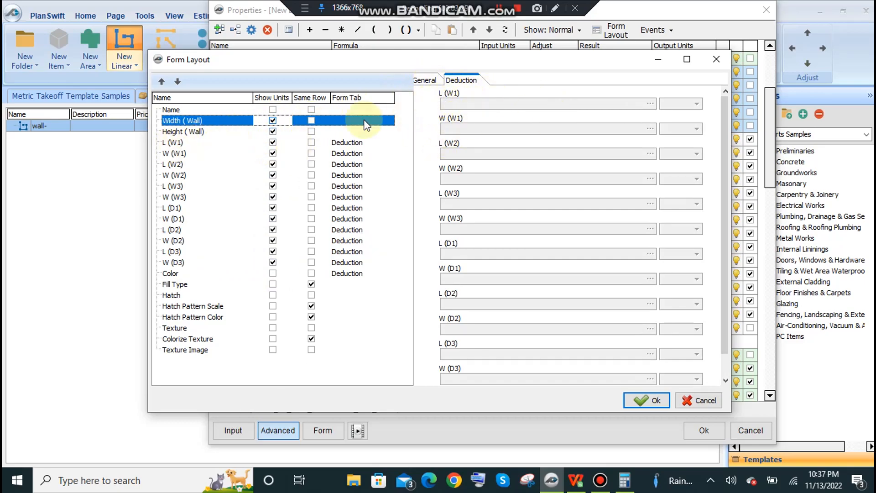
# Place the width fields of windows W1, W2 and W3 on the same row as their length fields
pyautogui.click(310, 153)
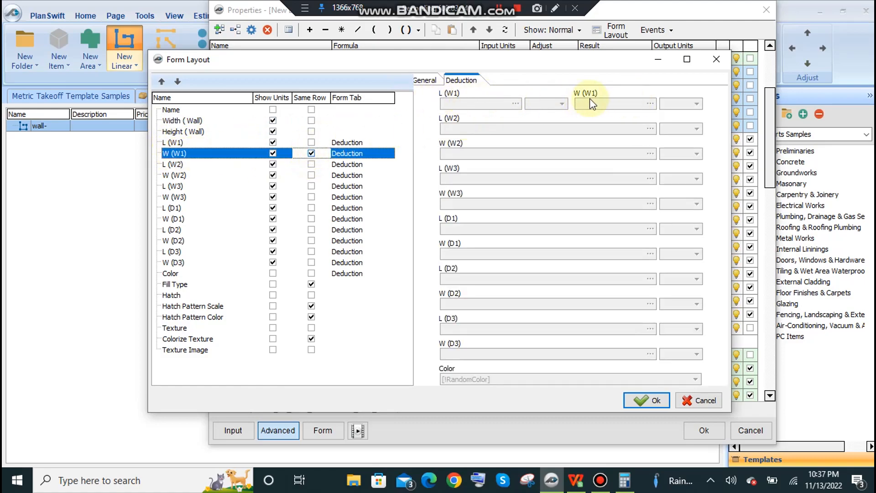
pyautogui.click(311, 176)
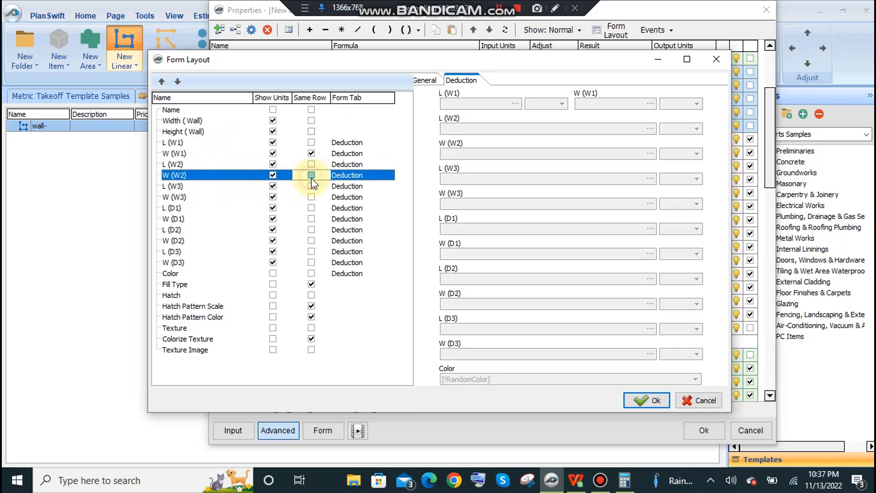
pyautogui.click(312, 198)
pyautogui.click(312, 198)
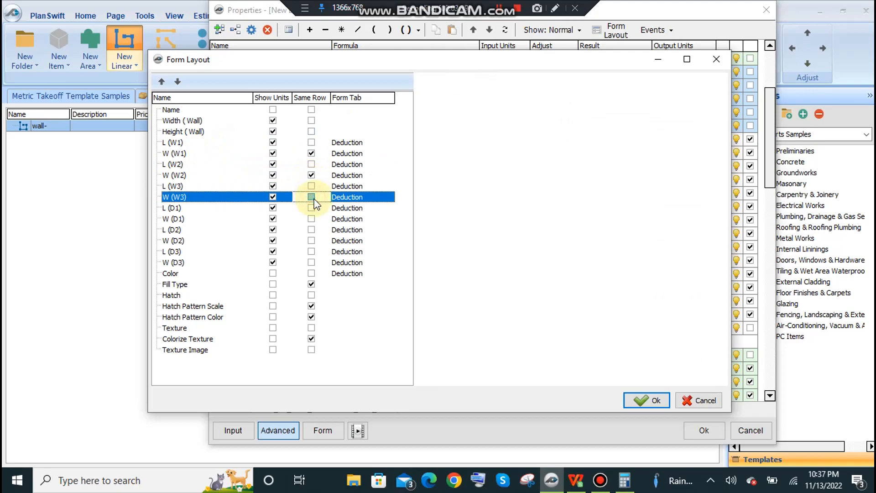
# Place the width fields of doors D1, D2 and D3 on the same row as their length fields
pyautogui.click(312, 219)
pyautogui.click(312, 219)
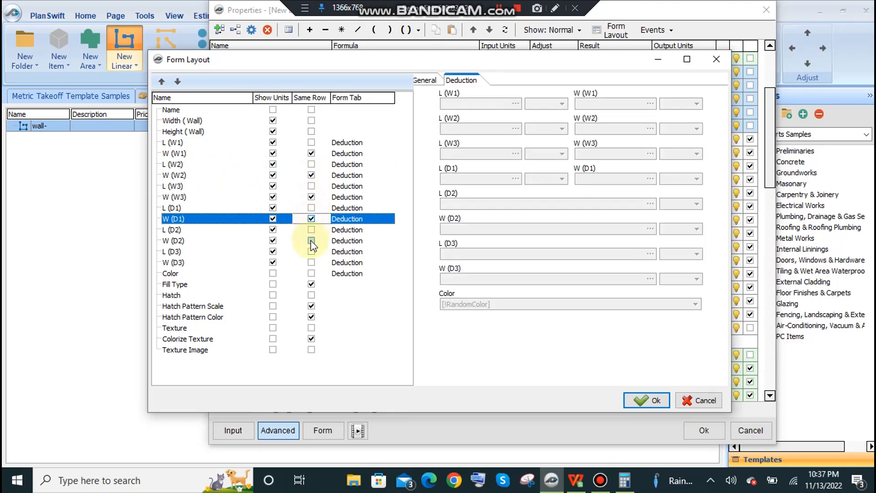
pyautogui.click(311, 240)
pyautogui.click(311, 241)
pyautogui.click(311, 262)
pyautogui.click(311, 262)
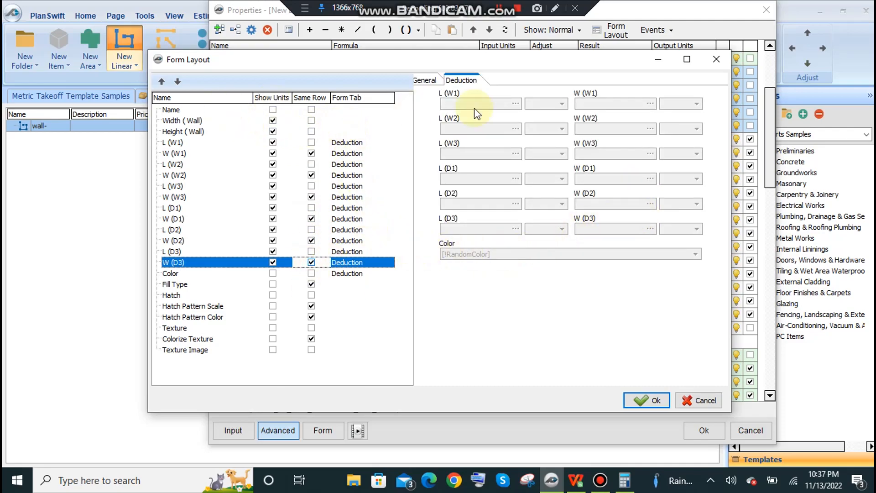
# Place Height ( Wall) on the same row as Width ( Wall) in the General form tab and accept the form layout
pyautogui.click(425, 80)
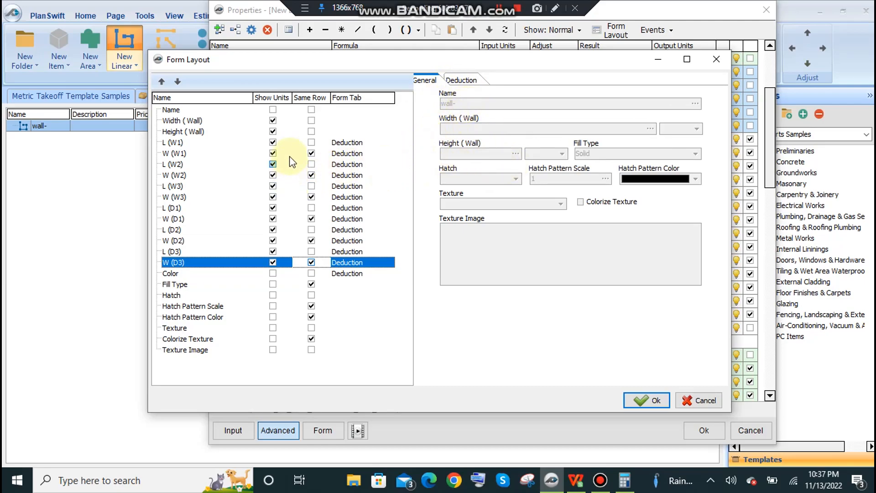
pyautogui.click(312, 131)
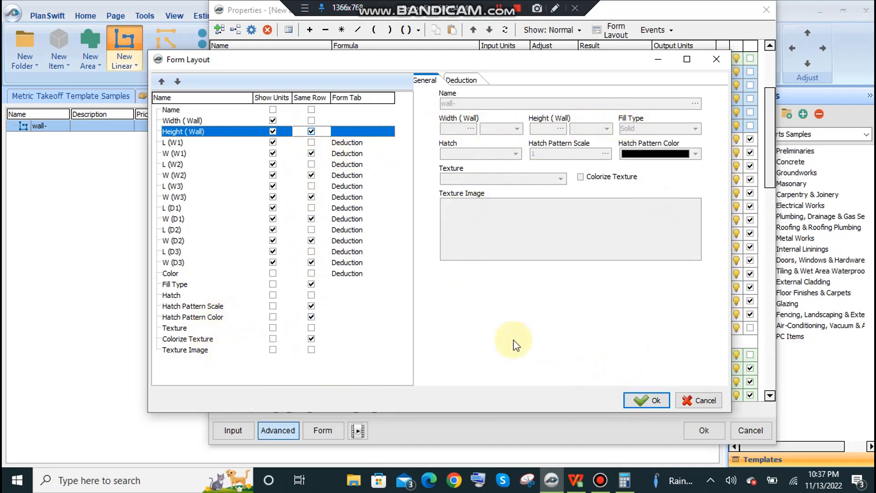
pyautogui.click(654, 402)
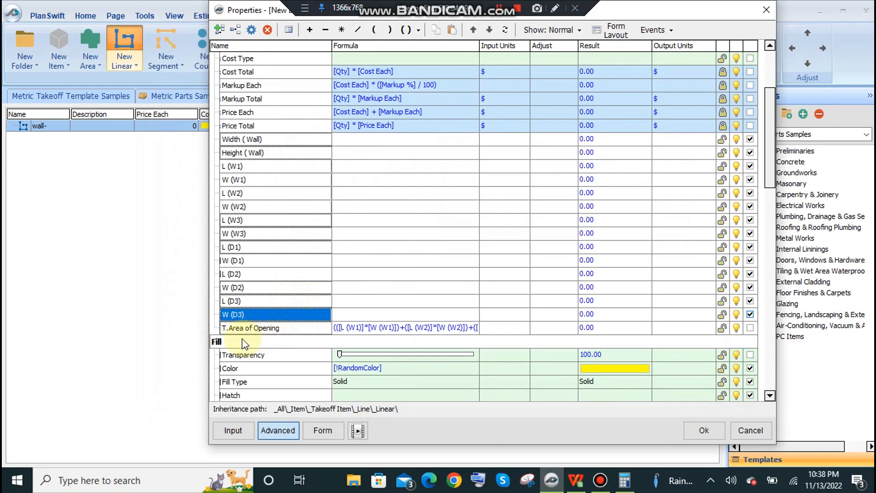
pyautogui.scroll(3, 411, 144)
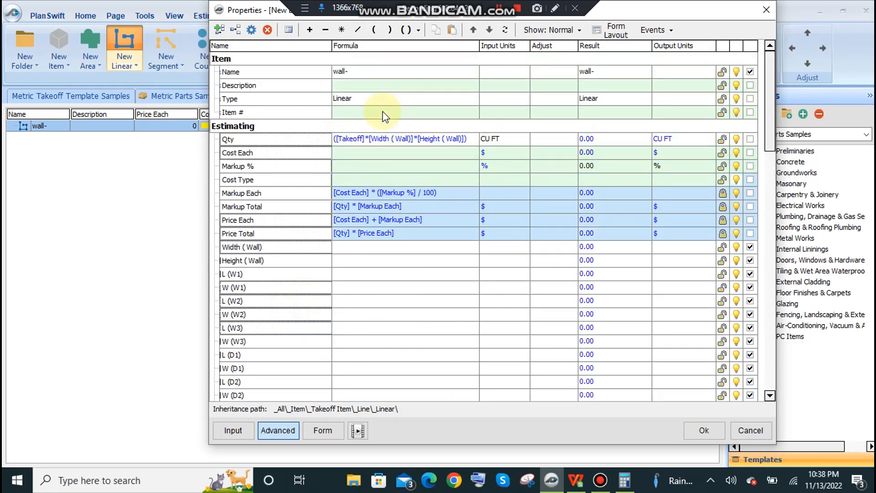
pyautogui.click(472, 136)
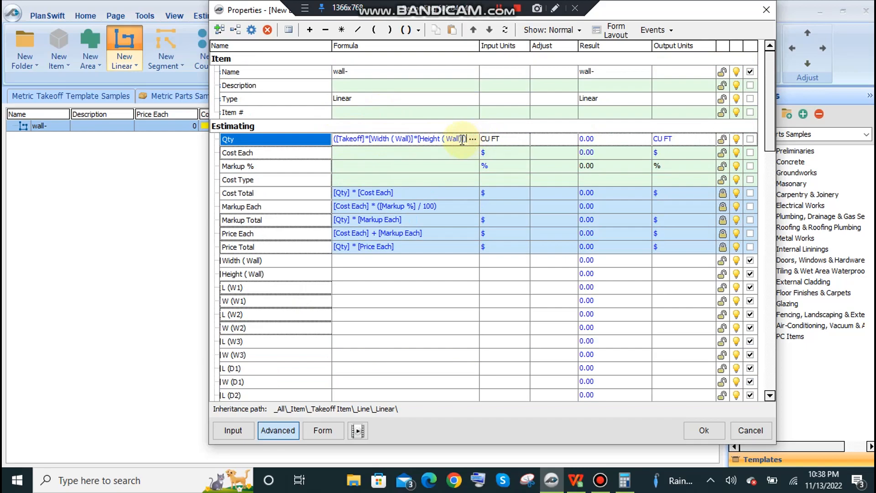
pyautogui.click(474, 139)
pyautogui.moveTo(436, 127); pyautogui.dragTo(166, 76)
pyautogui.click(185, 111)
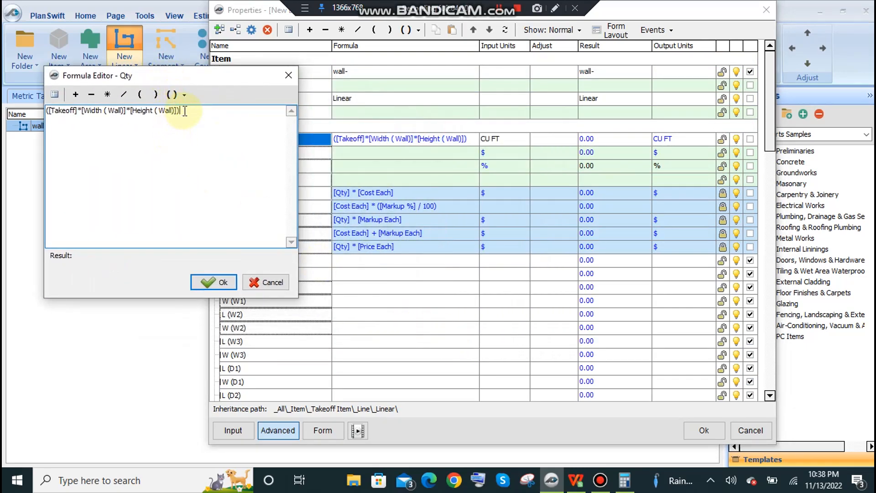
pyautogui.click(125, 111)
pyautogui.press('BackSpace')
pyautogui.press('BackSpace')
pyautogui.press('BackSpace')
pyautogui.press('BackSpace')
pyautogui.press('BackSpace')
pyautogui.press('BackSpace')
pyautogui.press('BackSpace')
pyautogui.press('BackSpace')
pyautogui.press('BackSpace')
pyautogui.press('BackSpace')
pyautogui.press('BackSpace')
pyautogui.press('BackSpace')
pyautogui.press('BackSpace')
pyautogui.press('BackSpace')
pyautogui.press('BackSpace')
pyautogui.press('BackSpace')
pyautogui.press('BackSpace')
pyautogui.press('BackSpace')
pyautogui.press('BackSpace')
pyautogui.press('BackSpace')
pyautogui.press('BackSpace')
pyautogui.press('BackSpace')
pyautogui.press('BackSpace')
pyautogui.press('BackSpace')
pyautogui.moveTo(114, 114); pyautogui.dragTo(7, 98)
pyautogui.press('BackSpace')
pyautogui.click(265, 282)
# Clear the existing formula of the Qty property
pyautogui.click(451, 139)
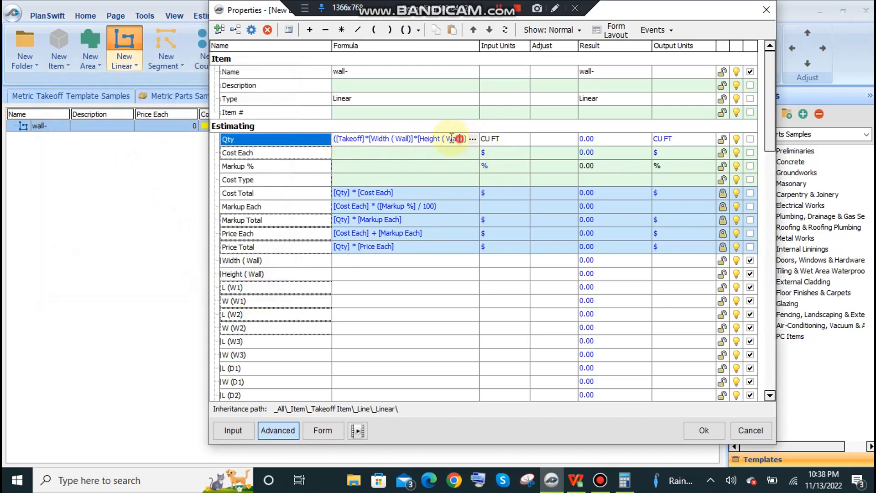
pyautogui.moveTo(460, 139); pyautogui.dragTo(235, 108)
pyautogui.press('BackSpace')
pyautogui.moveTo(364, 135); pyautogui.dragTo(249, 133)
pyautogui.press('BackSpace')
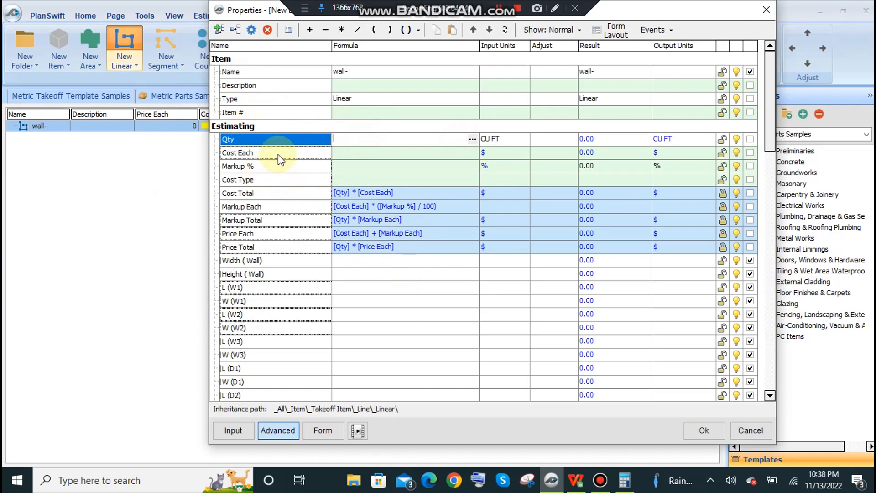
pyautogui.write('((')
pyautogui.click(250, 262)
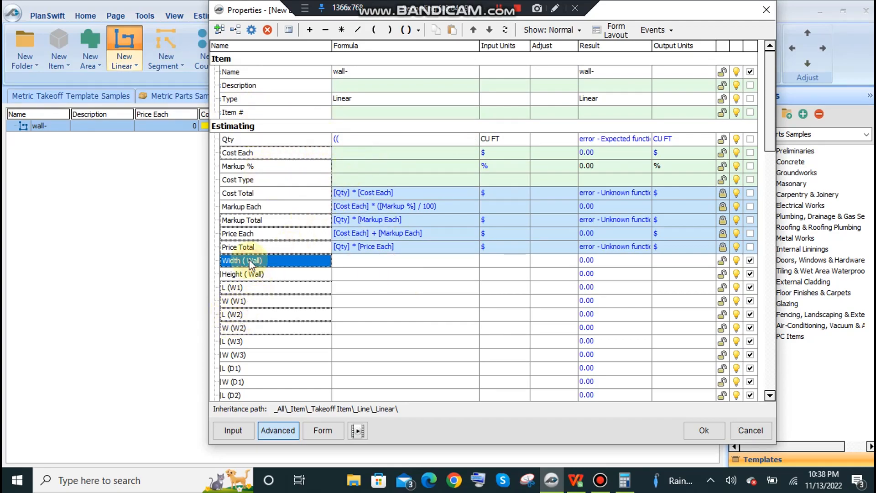
pyautogui.click(354, 139)
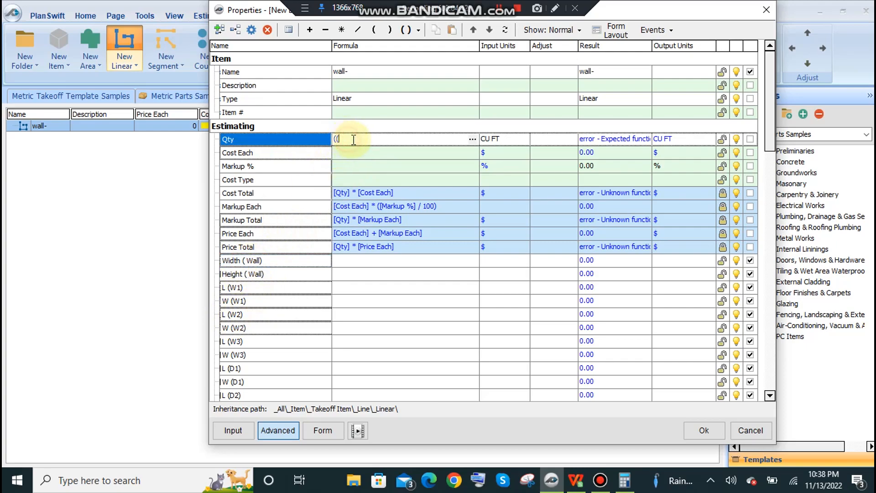
pyautogui.press('BackSpace')
pyautogui.press('BackSpace')
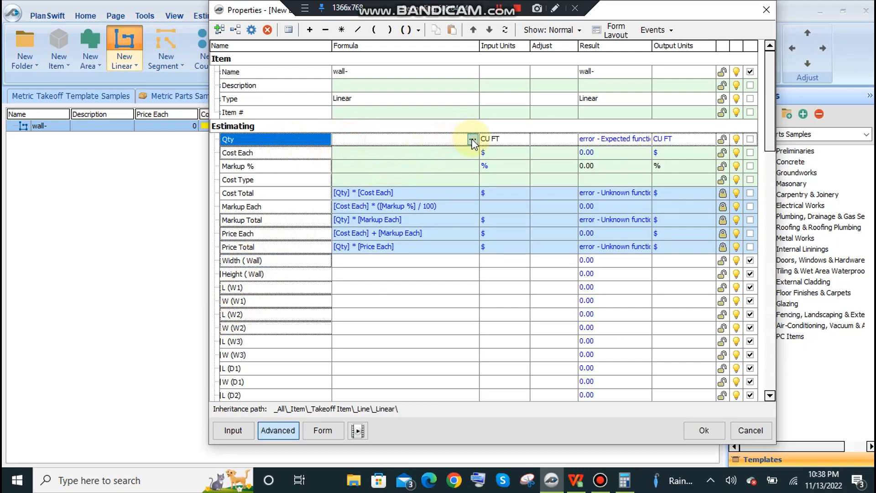
# Start the Qty formula with opening parentheses, [Takeoff] and a multiplication sign
pyautogui.click(420, 163)
pyautogui.click(349, 140)
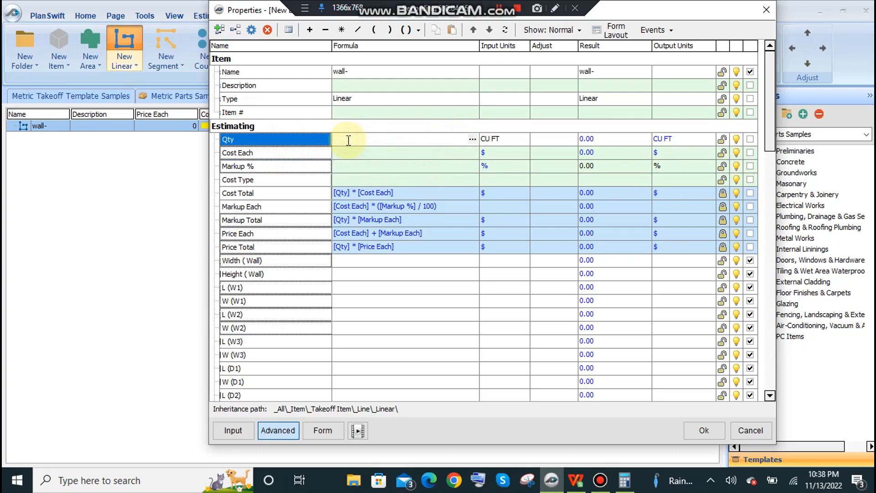
pyautogui.write('Tak')
pyautogui.write('((')
pyautogui.write('[')
pyautogui.click(387, 140)
pyautogui.write(']*')
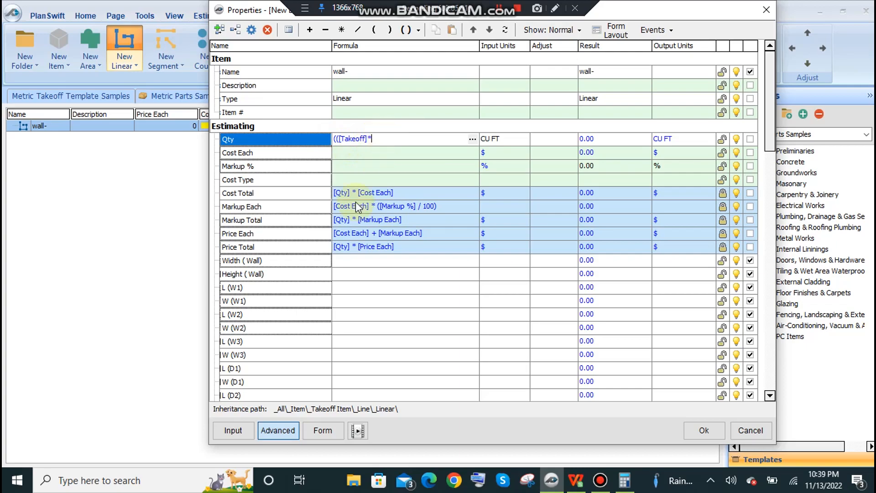
pyautogui.moveTo(254, 275); pyautogui.dragTo(388, 140)
pyautogui.write(')')
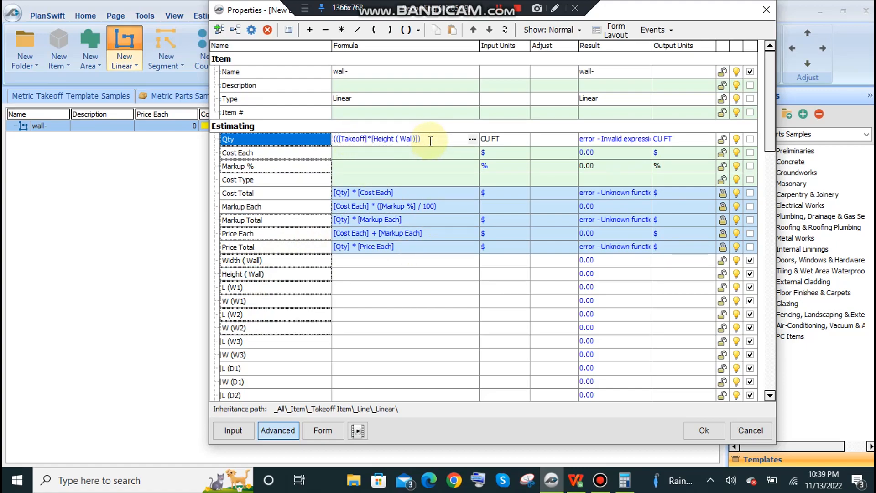
pyautogui.hotkey('ctrl', 'z')
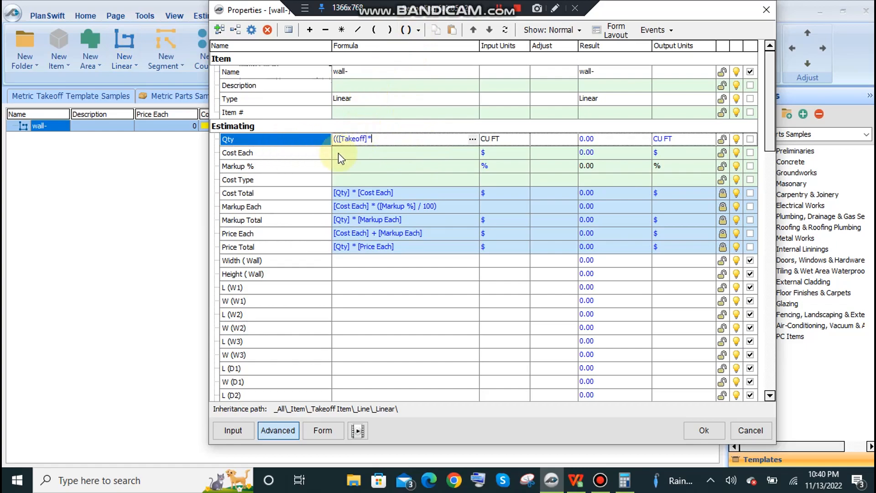
# Append [Height ( Wall)] as the factor after [Takeoff] in the Qty formula and close the parenthesis
pyautogui.moveTo(255, 275); pyautogui.dragTo(379, 141)
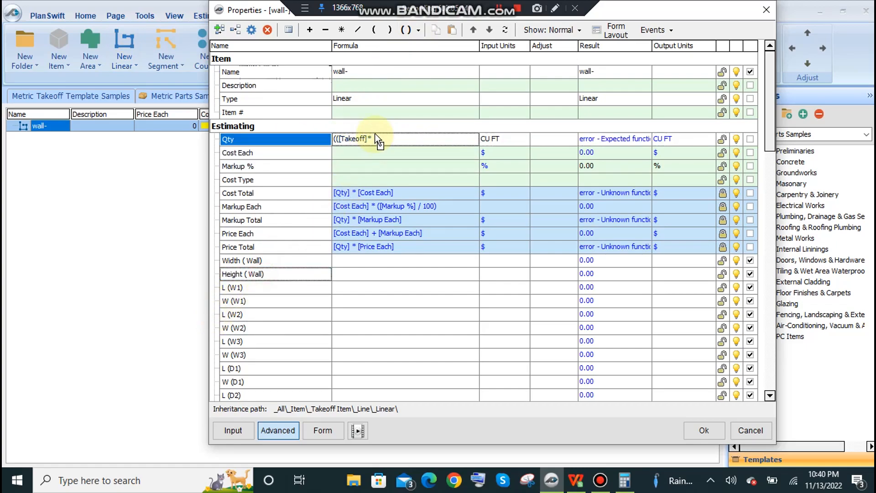
pyautogui.click(419, 140)
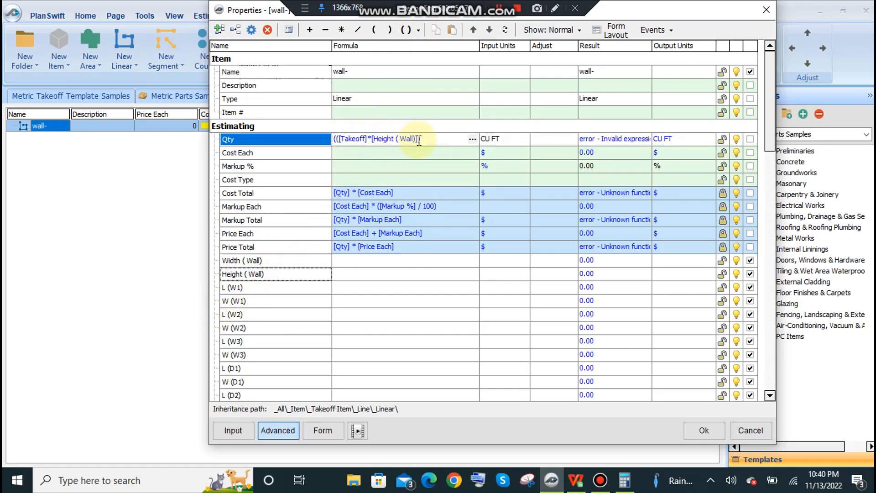
pyautogui.write(')')
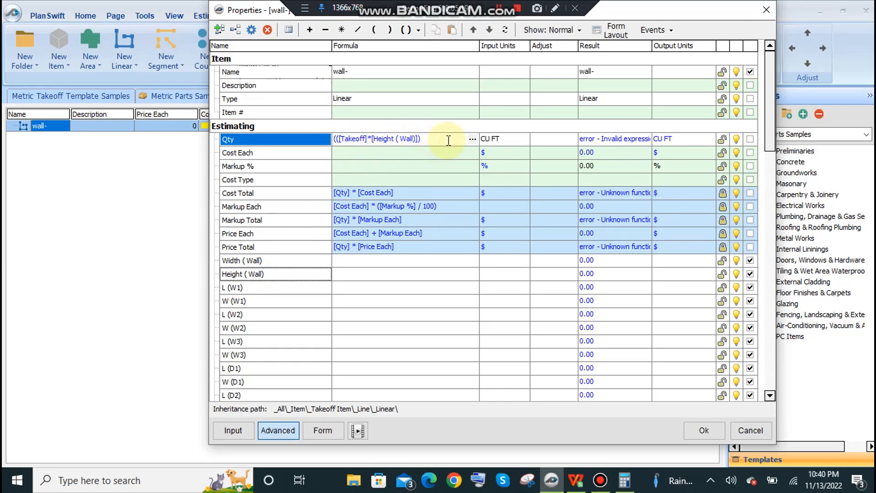
# Subtract [T.Area of Opening] in the Qty formula, placing an opening parenthesis before it
pyautogui.write('-')
pyautogui.scroll(-3, 331, 372)
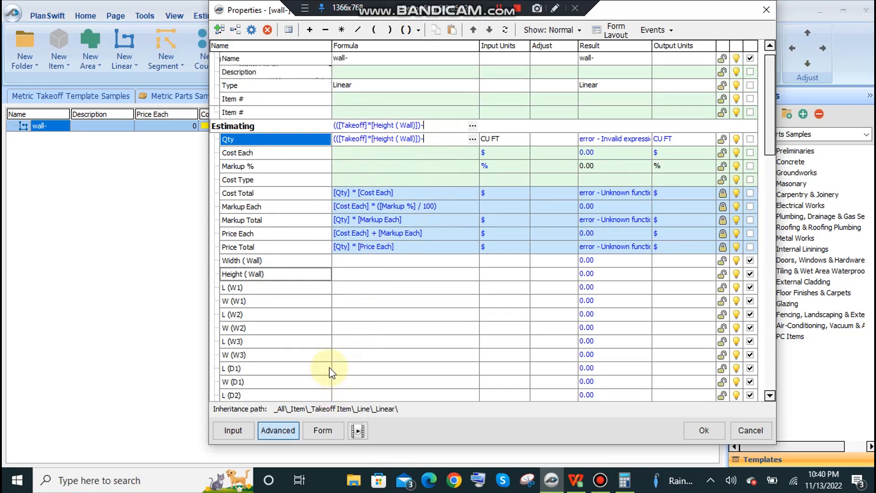
pyautogui.scroll(-5, 331, 372)
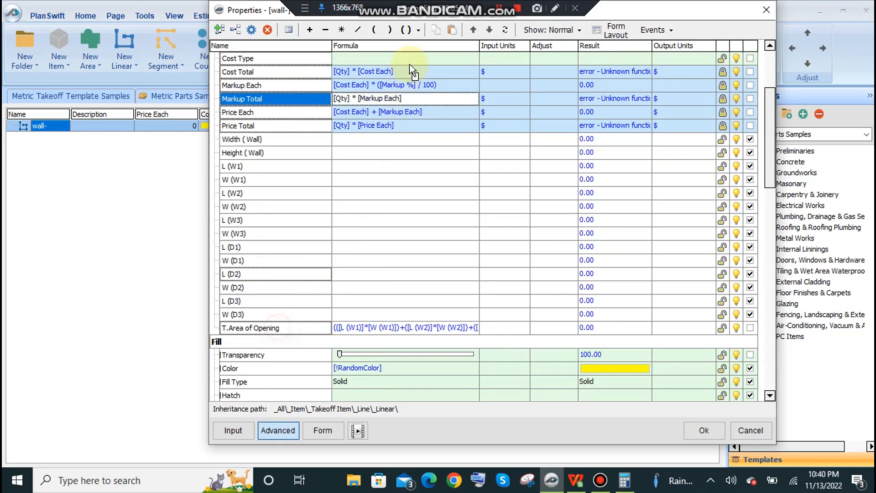
pyautogui.moveTo(369, 146); pyautogui.dragTo(296, 332)
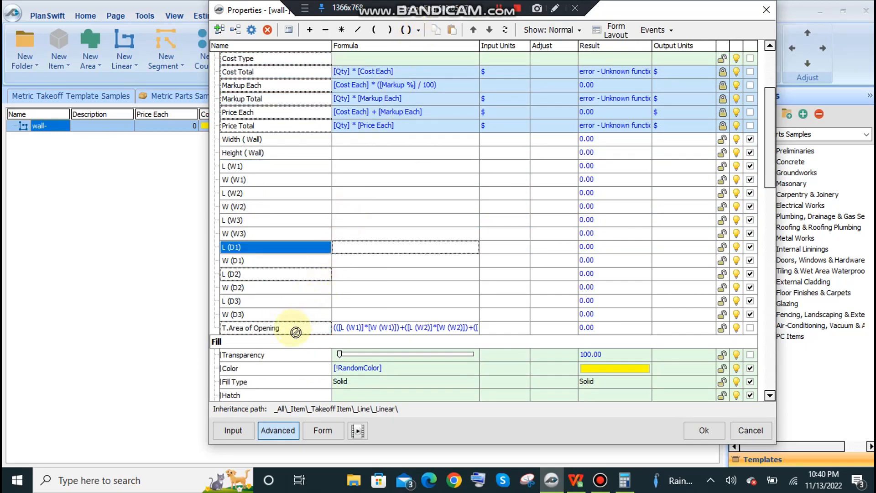
pyautogui.scroll(6, 433, 228)
pyautogui.scroll(-1, 431, 229)
pyautogui.scroll(-1, 431, 228)
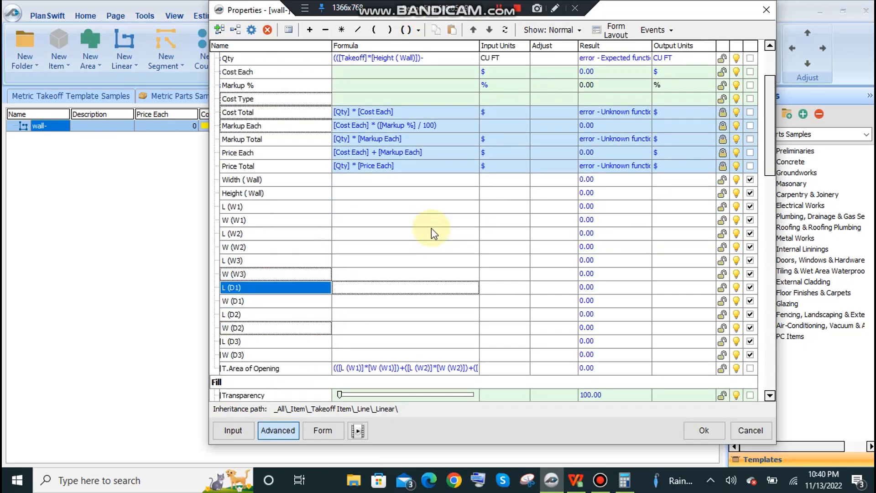
pyautogui.click(442, 61)
pyautogui.moveTo(442, 62); pyautogui.dragTo(442, 60)
pyautogui.click(404, 61)
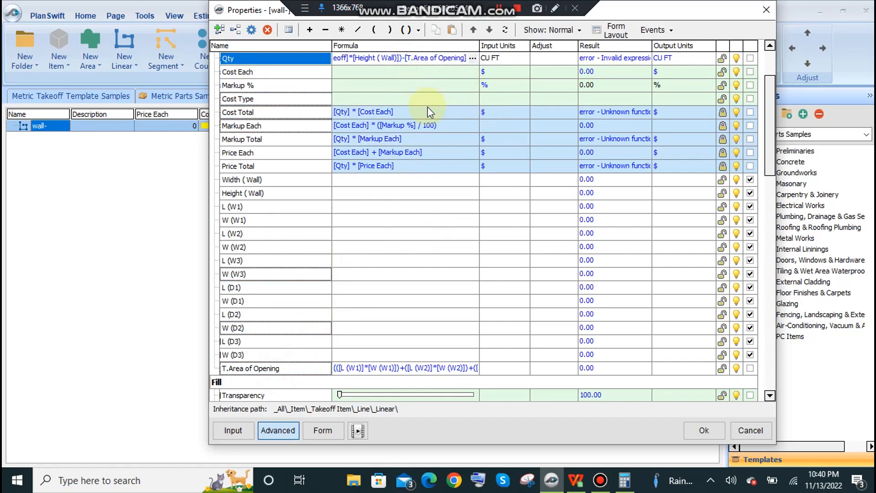
pyautogui.write('(')
pyautogui.press('Return')
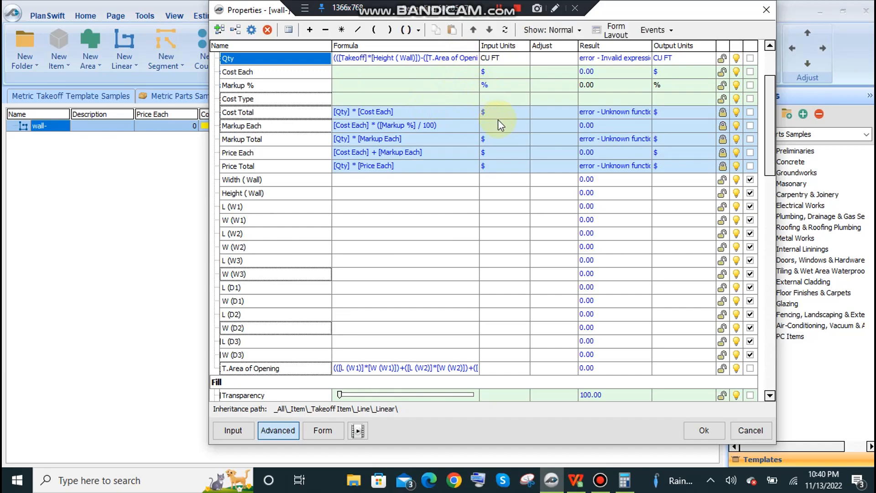
# Close the parenthesis after [T.Area of Opening], multiply by [Width ( Wall)], and finish the Qty formula with a closing parenthesis
pyautogui.click(474, 57)
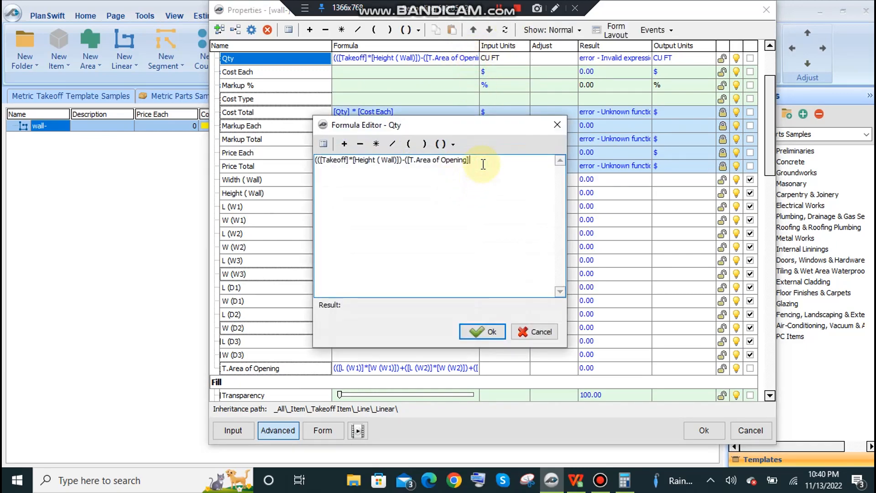
pyautogui.write(')*')
pyautogui.click(486, 332)
pyautogui.moveTo(418, 98); pyautogui.dragTo(468, 72)
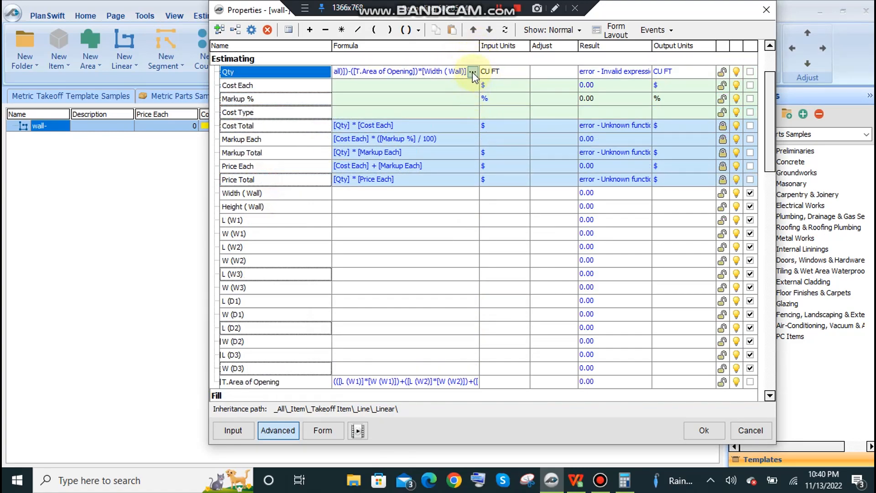
pyautogui.click(473, 72)
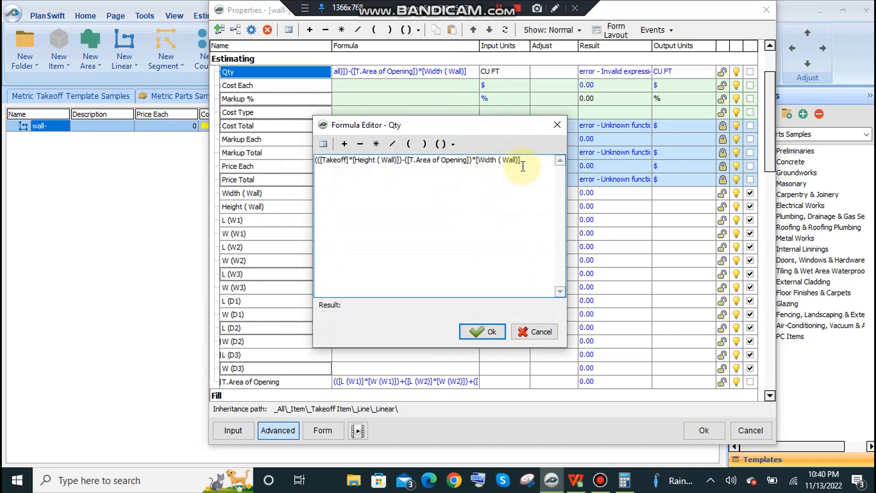
pyautogui.write(')')
pyautogui.click(487, 329)
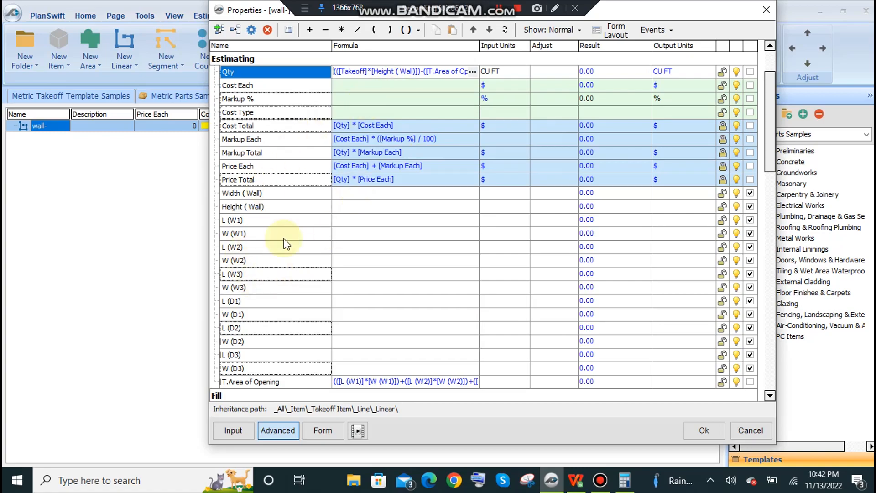
# Add a number property named L (Block) to the Estimating group
pyautogui.click(220, 31)
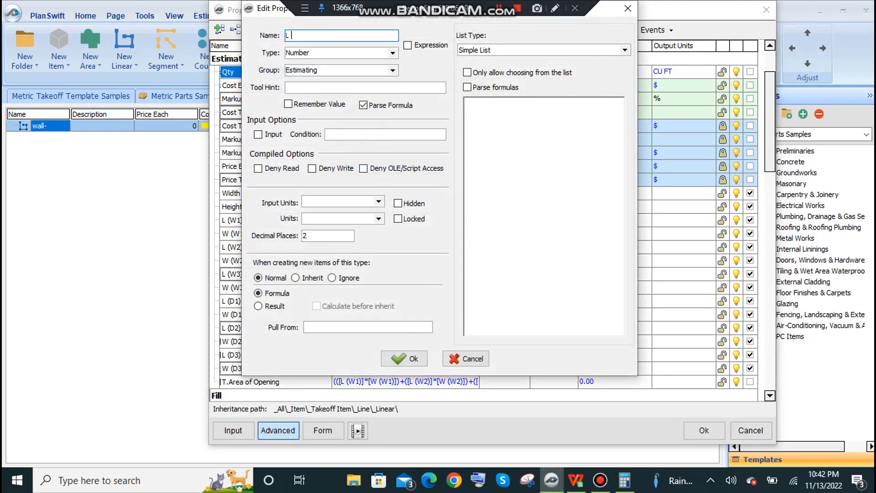
pyautogui.write('L (*')
pyautogui.press('BackSpace')
pyautogui.click(401, 359)
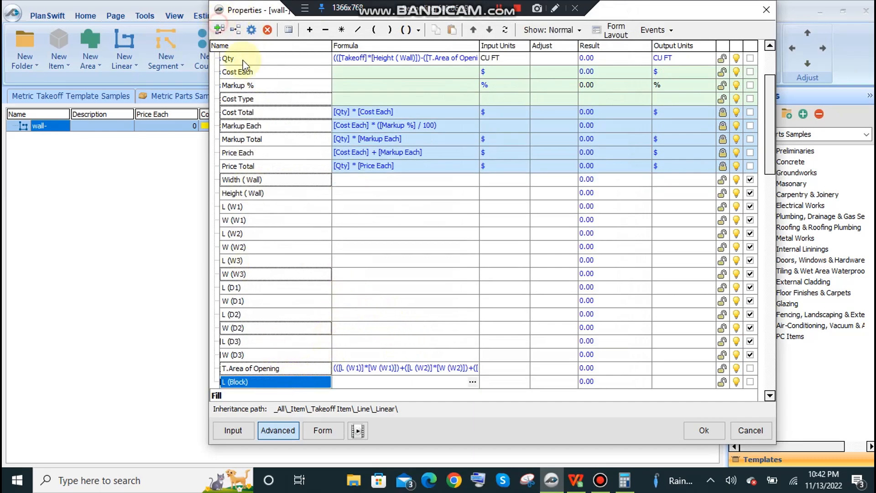
# Add a number property named W (Block) to the Estimating group
pyautogui.click(219, 29)
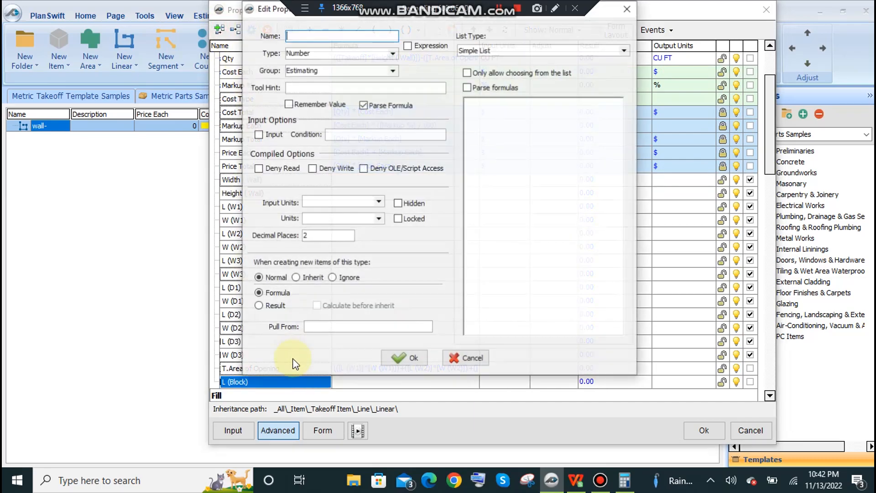
pyautogui.click(414, 359)
pyautogui.click(512, 283)
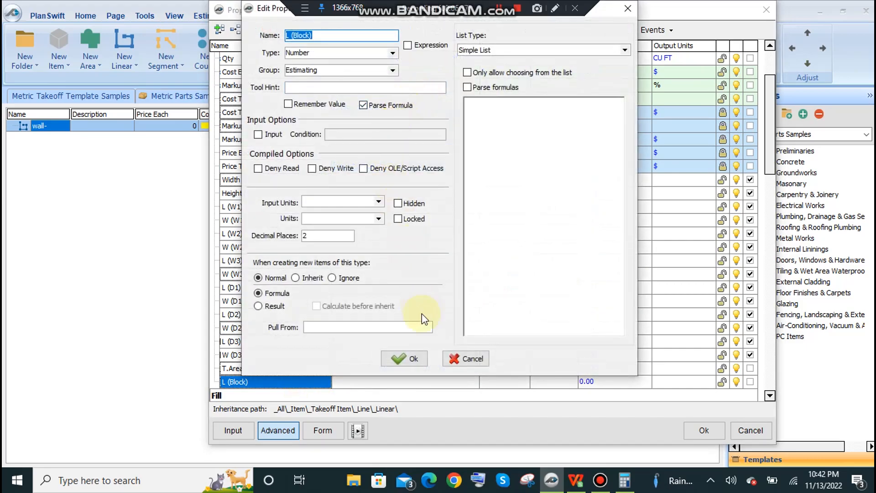
pyautogui.click(403, 359)
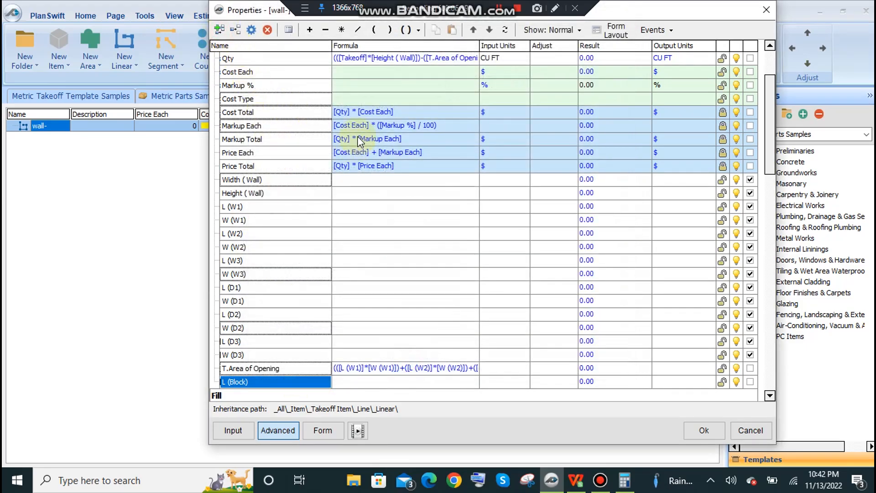
pyautogui.write('L (Block)')
pyautogui.click(290, 36)
pyautogui.press('BackSpace')
pyautogui.write('W')
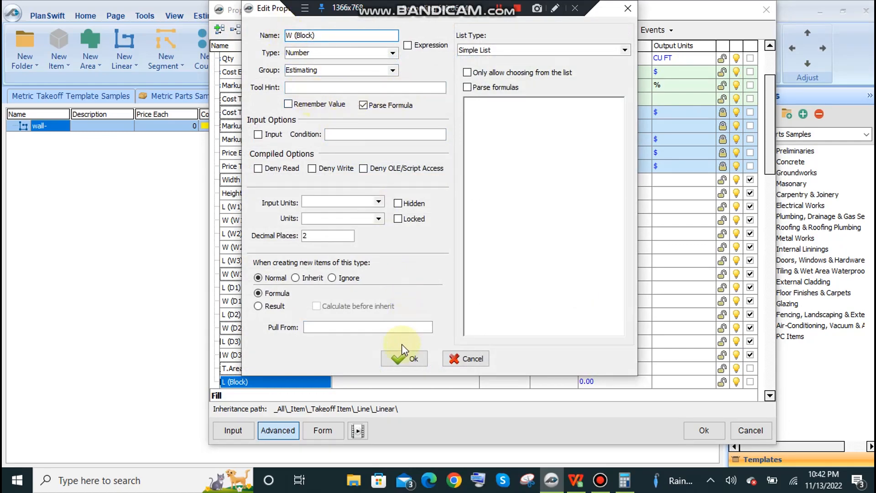
pyautogui.click(402, 359)
# Add a number property named H (Block) to the Estimating group
pyautogui.click(220, 30)
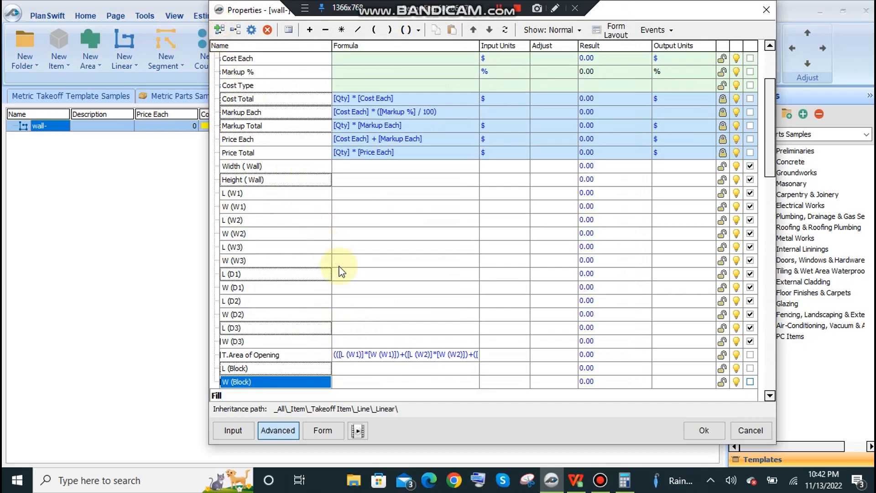
pyautogui.write('L (Block)')
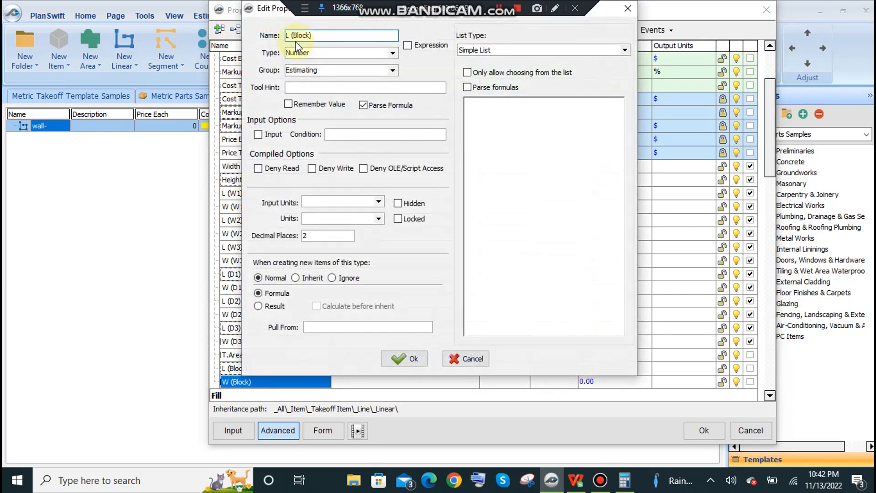
pyautogui.press('BackSpace')
pyautogui.write('gh')
pyautogui.press('BackSpace')
pyautogui.press('BackSpace')
pyautogui.write('H')
pyautogui.click(402, 358)
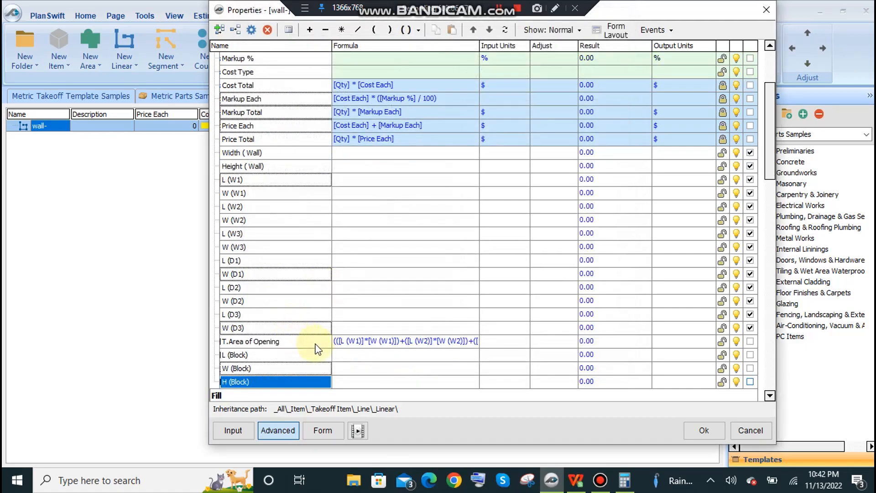
pyautogui.scroll(-1, 392, 352)
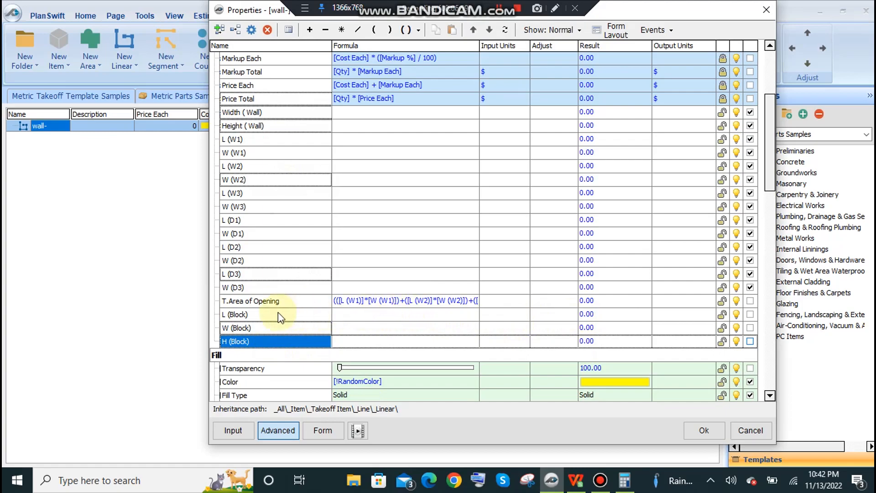
# Mark the L (Block), W (Block) and H (Block) properties as inputs so they are included on the form
pyautogui.click(750, 314)
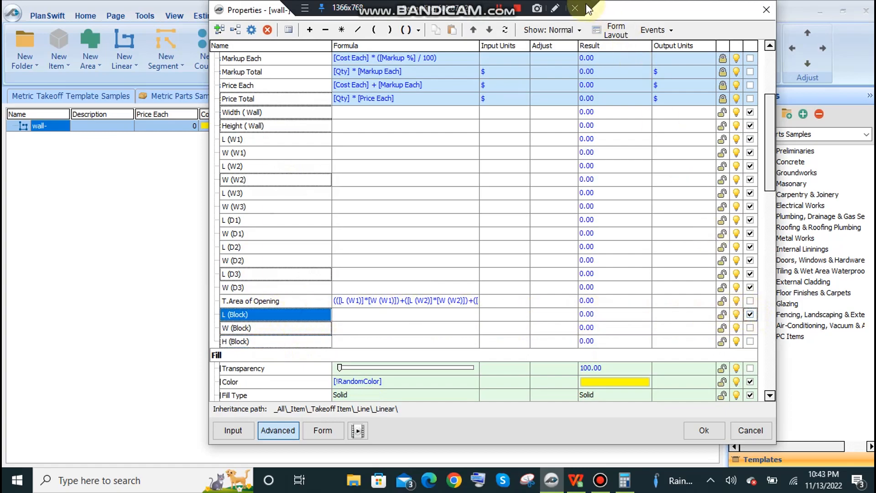
pyautogui.click(750, 327)
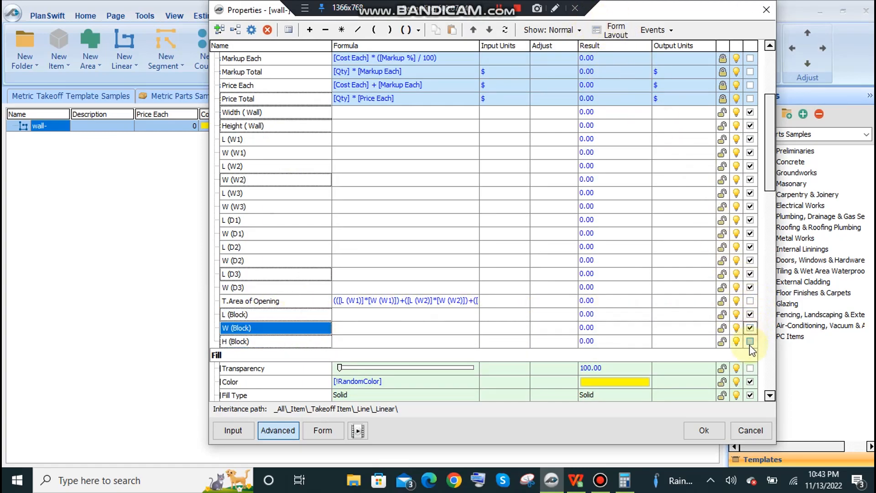
pyautogui.click(750, 342)
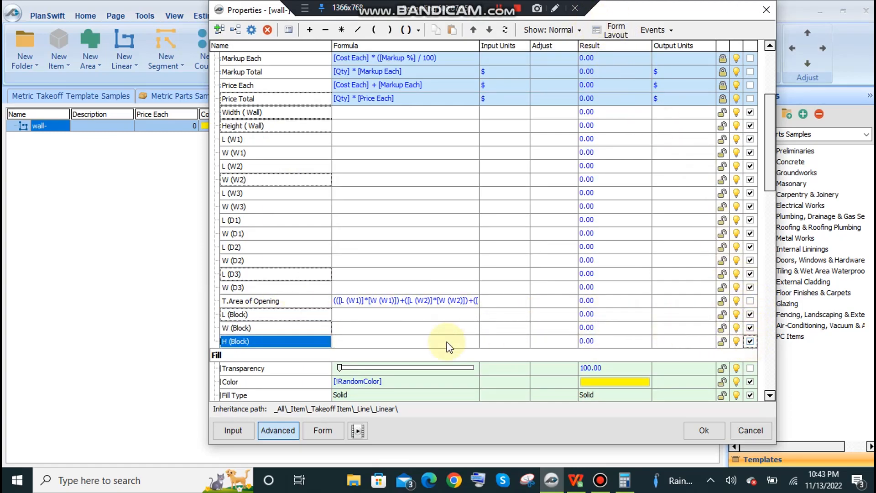
# Set the formula values of L (Block), W (Block) and H (Block) to 0.5 each
pyautogui.click(356, 314)
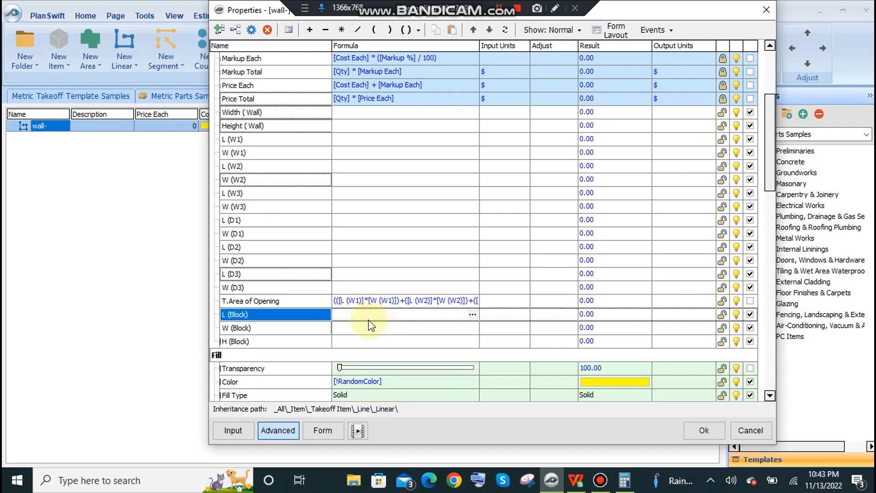
pyautogui.write('0.5')
pyautogui.click(351, 329)
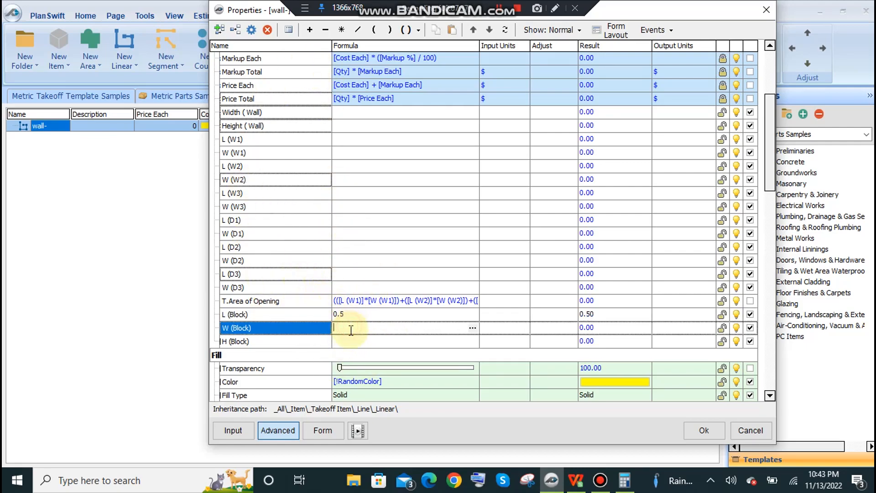
pyautogui.write('0.5')
pyautogui.click(355, 342)
pyautogui.write('0.5')
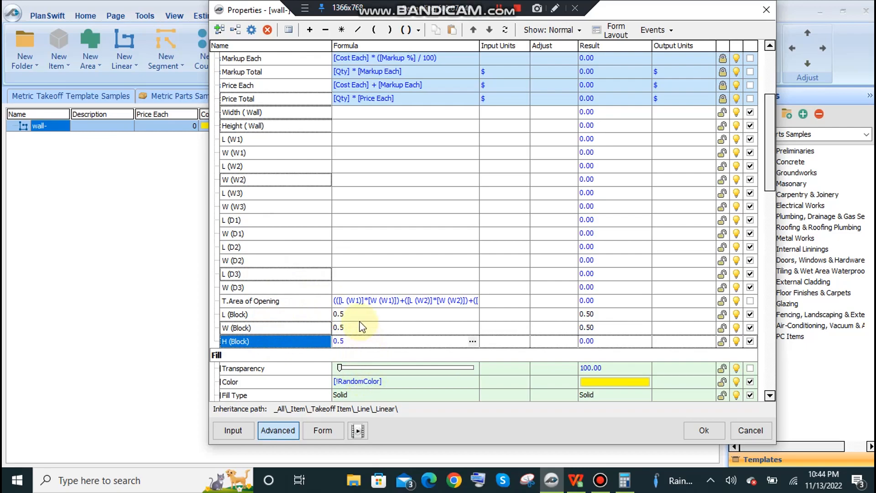
pyautogui.click(497, 313)
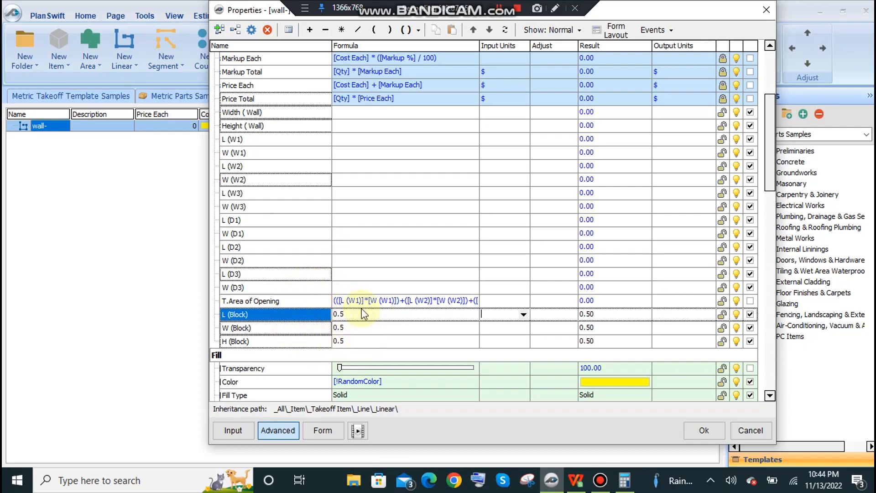
pyautogui.click(311, 329)
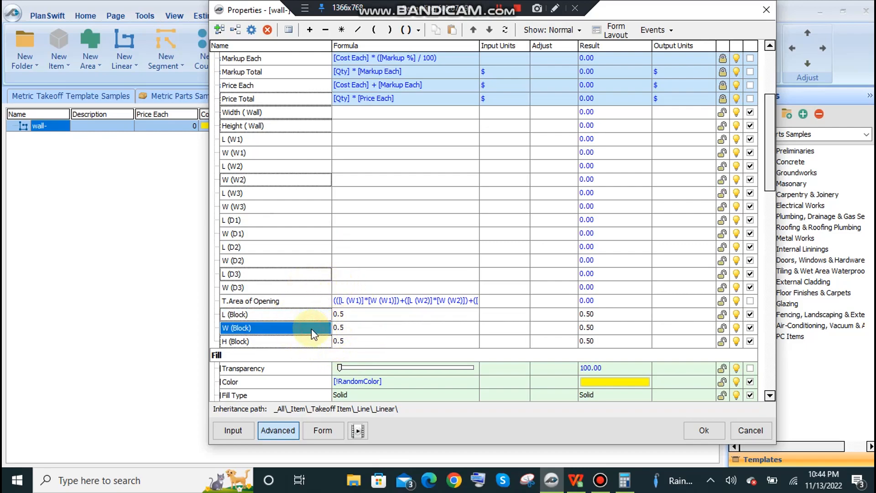
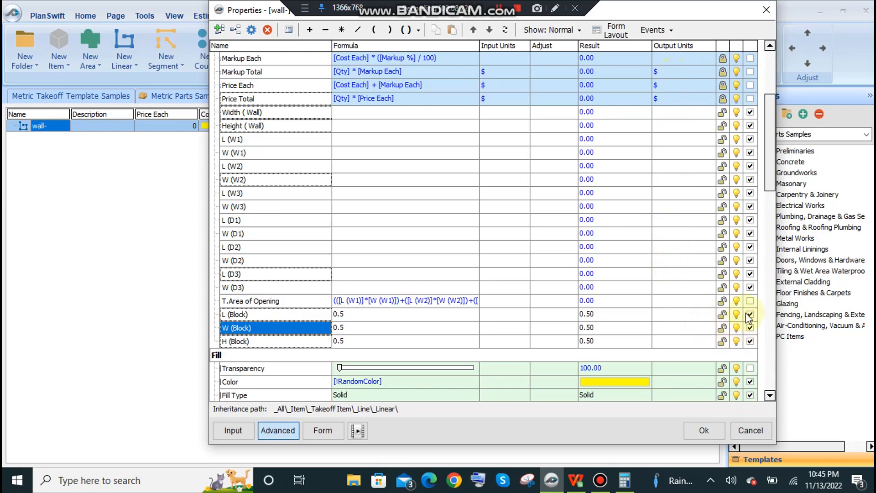
# In the form layout, enable unit display for L (Block), W (Block) and H (Block)
pyautogui.click(608, 31)
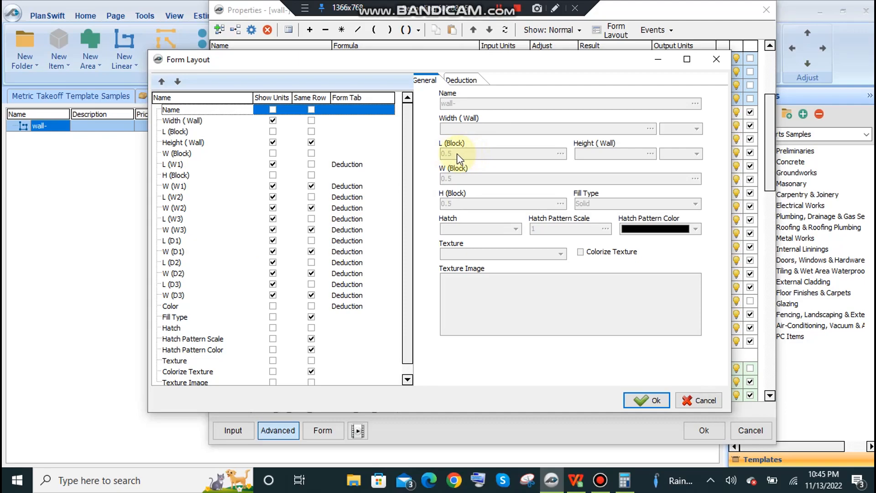
pyautogui.scroll(-1, 288, 310)
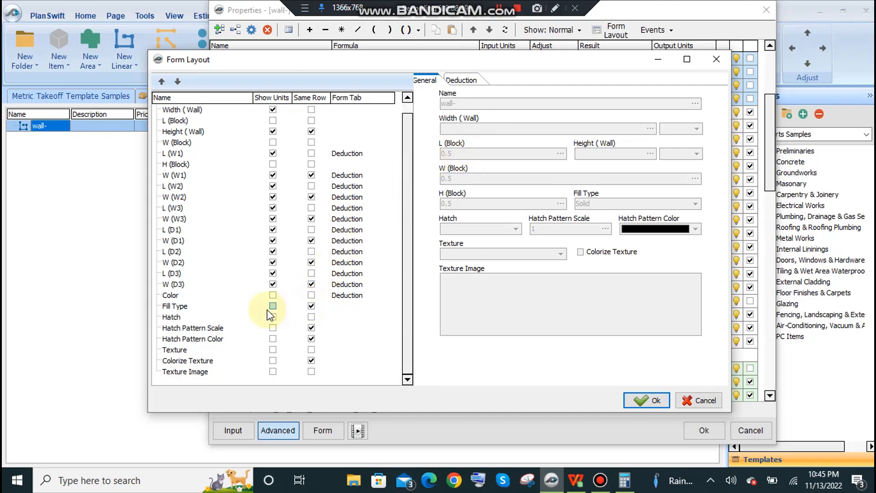
pyautogui.click(273, 121)
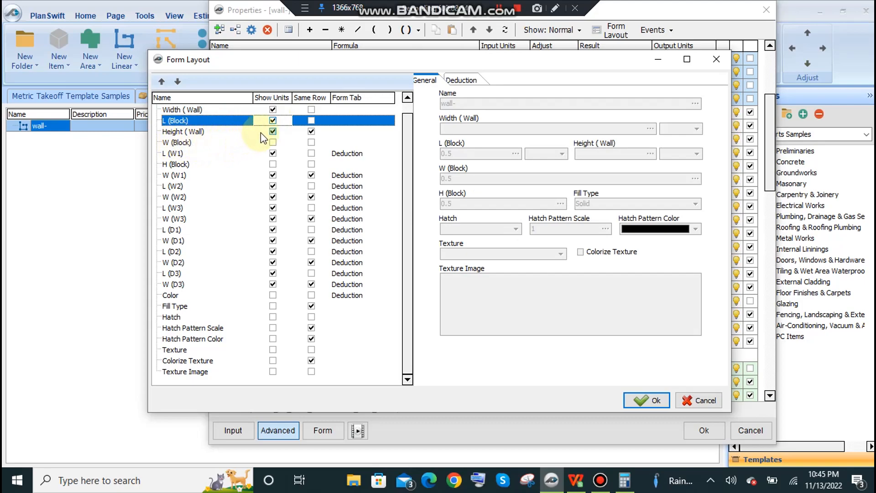
pyautogui.scroll(1, 238, 130)
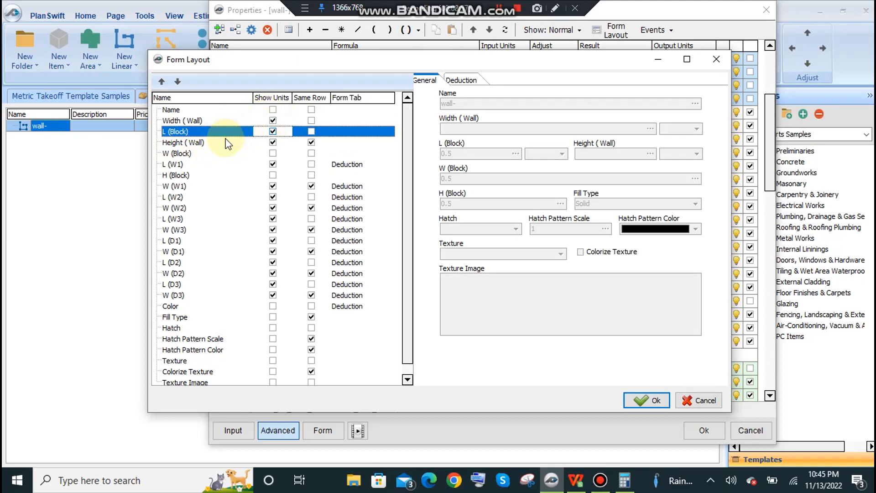
pyautogui.click(273, 153)
pyautogui.click(272, 153)
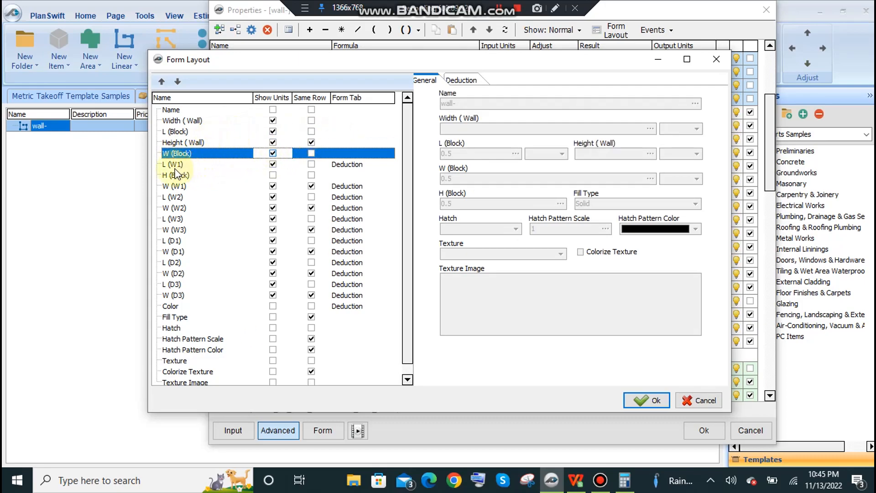
pyautogui.scroll(-1, 188, 315)
pyautogui.scroll(1, 190, 274)
pyautogui.click(273, 175)
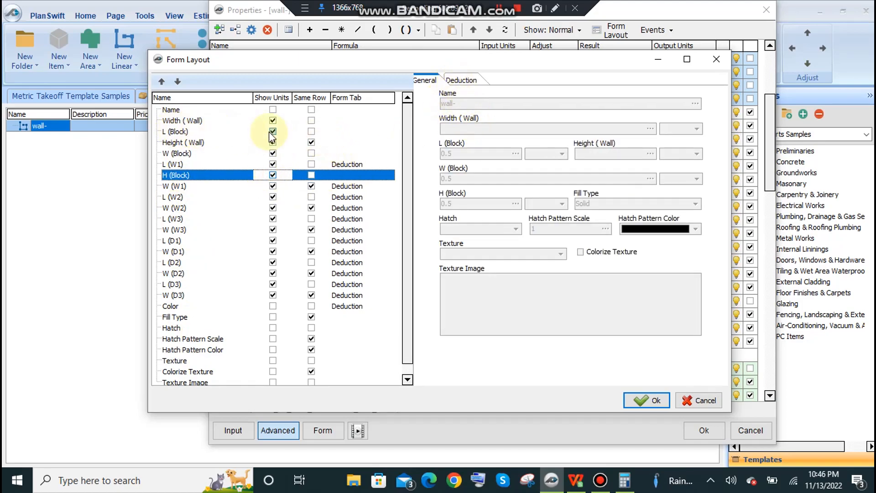
# Assign L (Block), W (Block) and H (Block) to a form tab named Block Size, check that tab's preview, and accept the layout
pyautogui.click(336, 131)
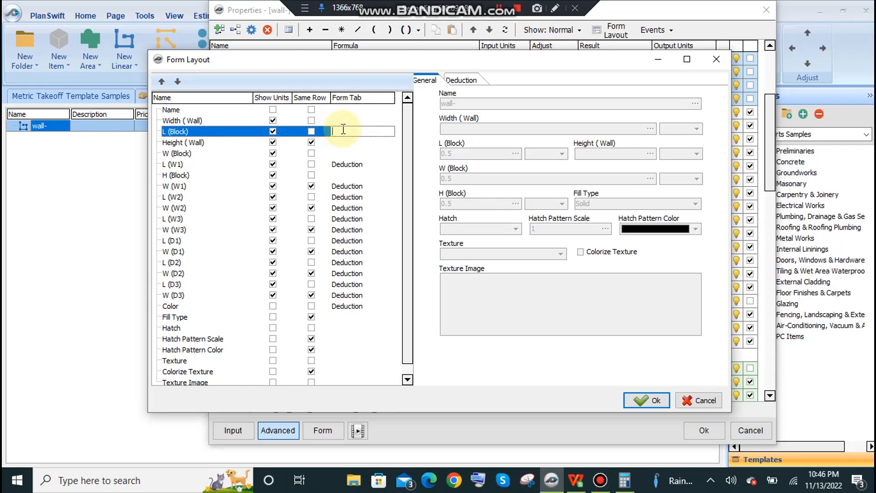
pyautogui.write('Block Si')
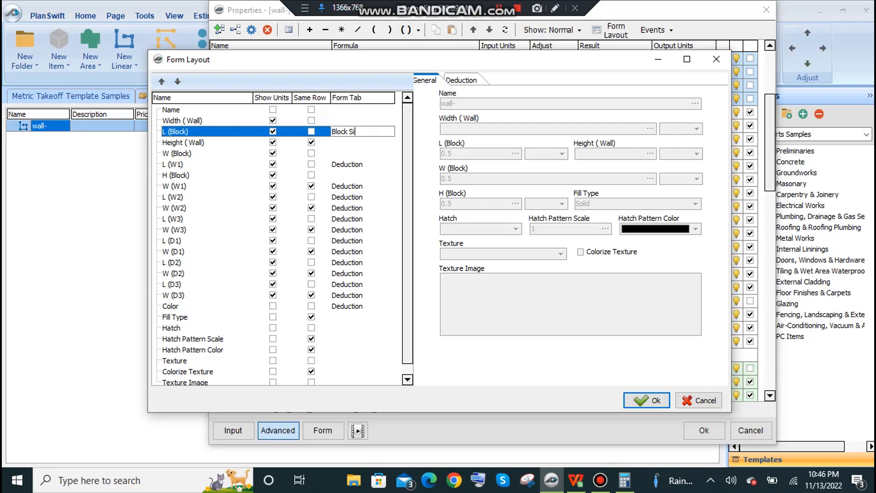
pyautogui.write('ze')
pyautogui.moveTo(369, 132); pyautogui.dragTo(262, 125)
pyautogui.hotkey('ctrl', 'c')
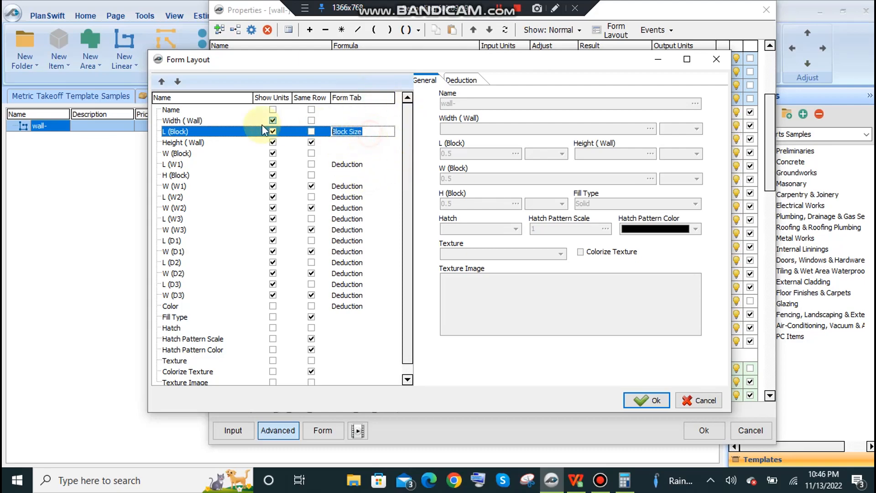
pyautogui.click(344, 142)
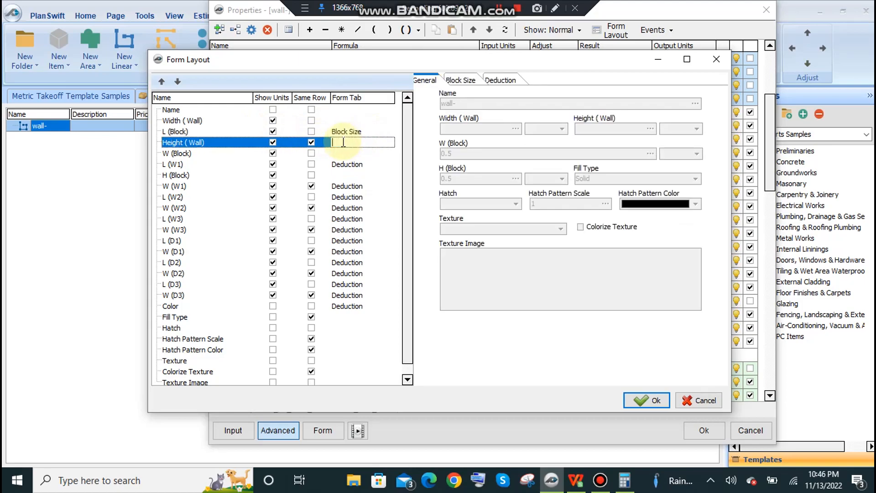
pyautogui.click(343, 154)
pyautogui.hotkey('ctrl', 'v')
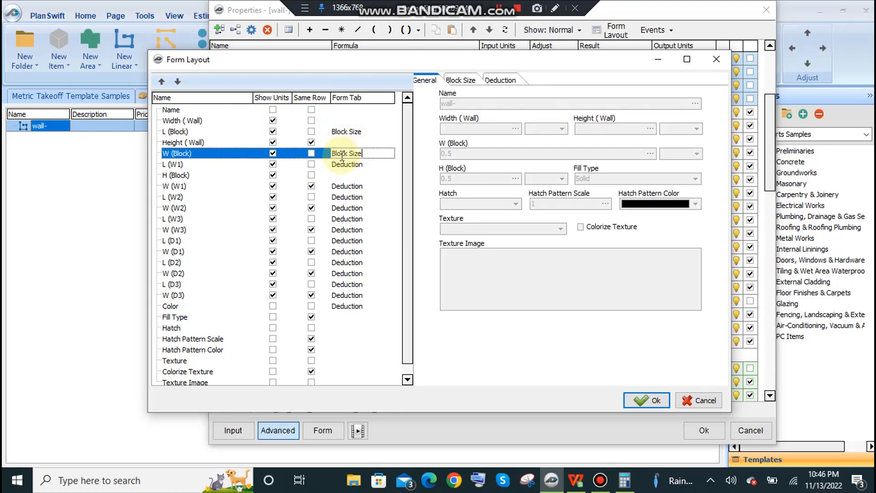
pyautogui.click(342, 175)
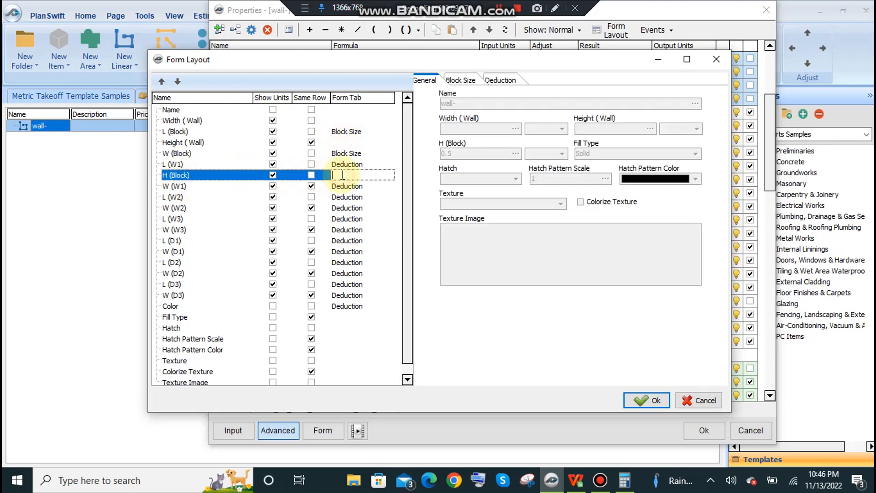
pyautogui.click(350, 121)
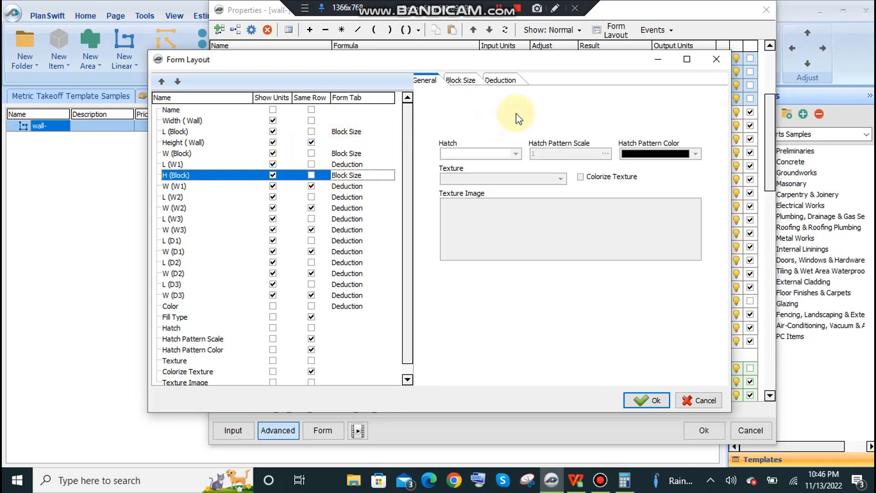
pyautogui.click(460, 81)
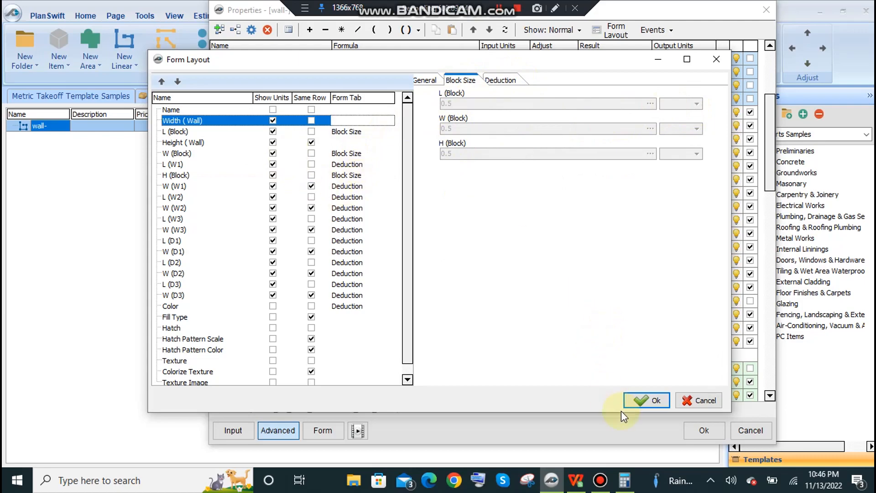
pyautogui.click(641, 401)
# Set the input units of L (Block) to FT
pyautogui.click(408, 324)
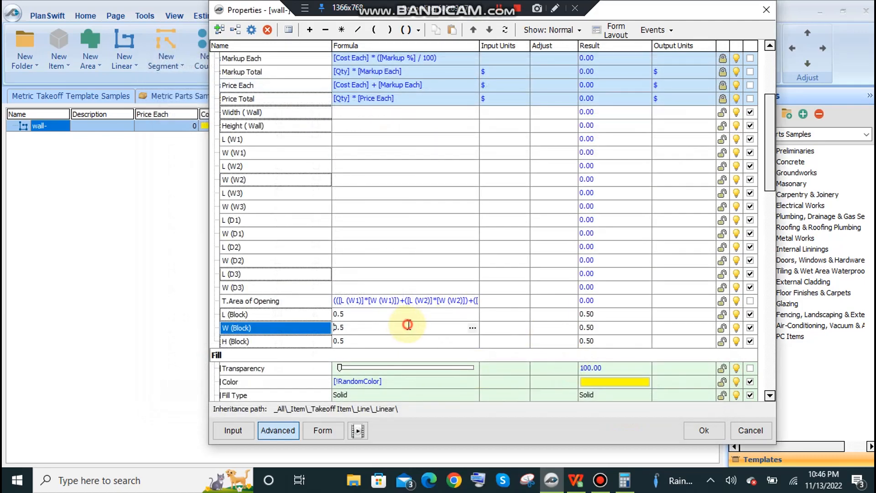
pyautogui.click(518, 315)
pyautogui.click(523, 314)
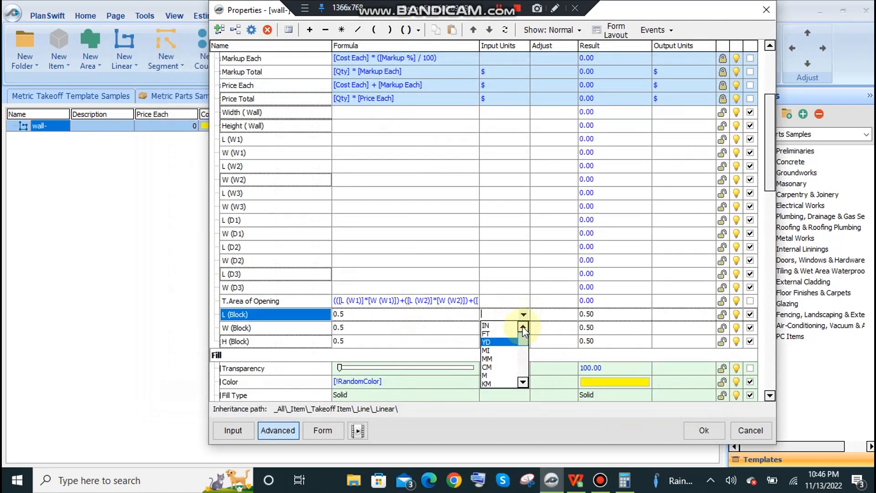
pyautogui.scroll(-5, 494, 347)
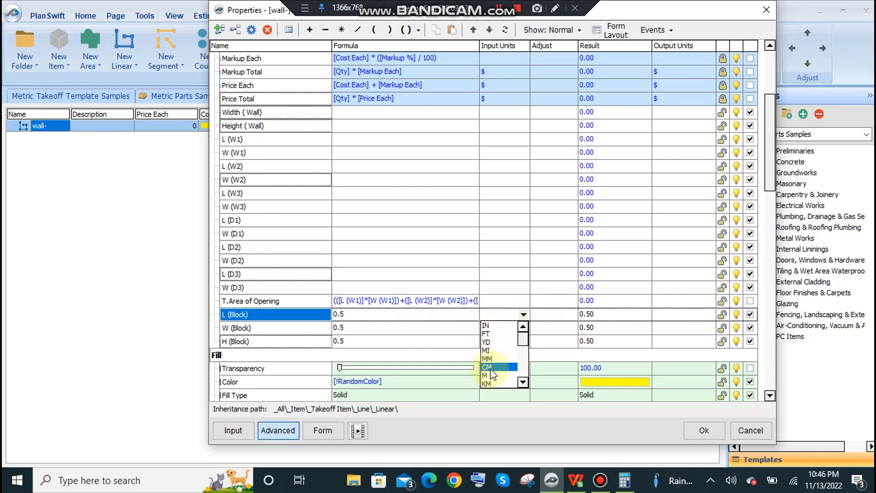
pyautogui.scroll(5, 500, 359)
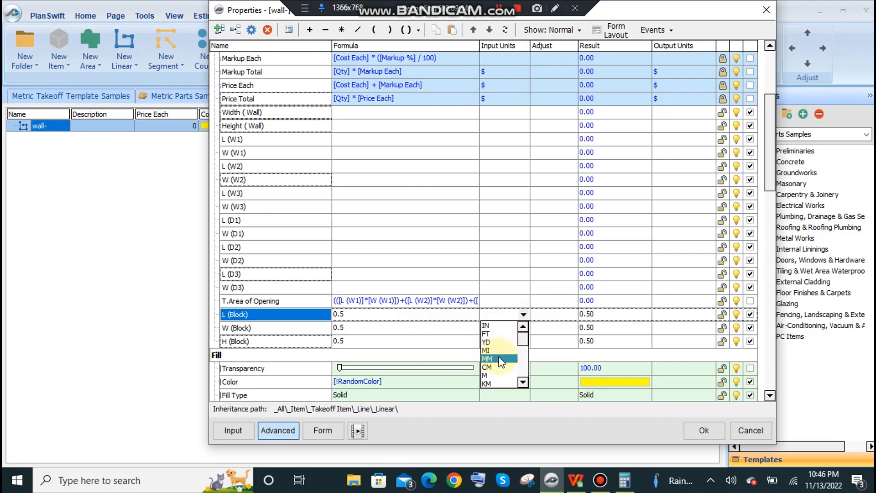
pyautogui.scroll(-1, 500, 367)
pyautogui.scroll(1, 500, 372)
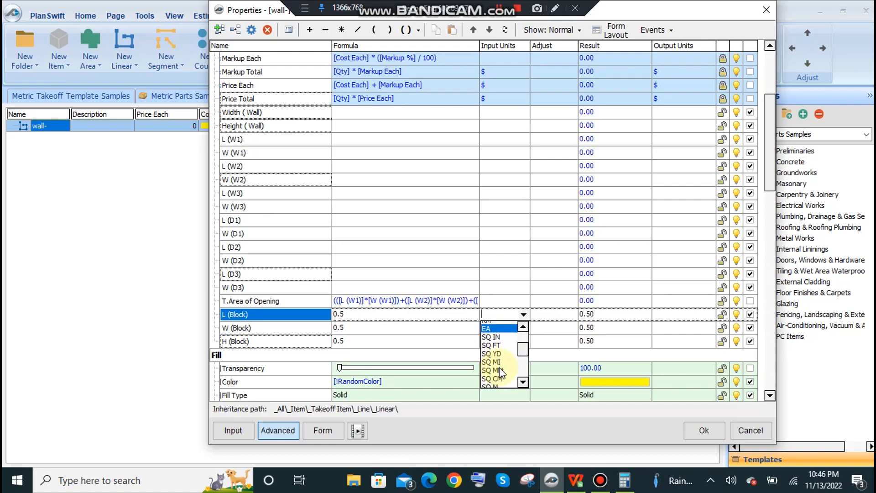
pyautogui.click(493, 333)
# Set the input units of W (Block) and H (Block) to FT
pyautogui.click(524, 328)
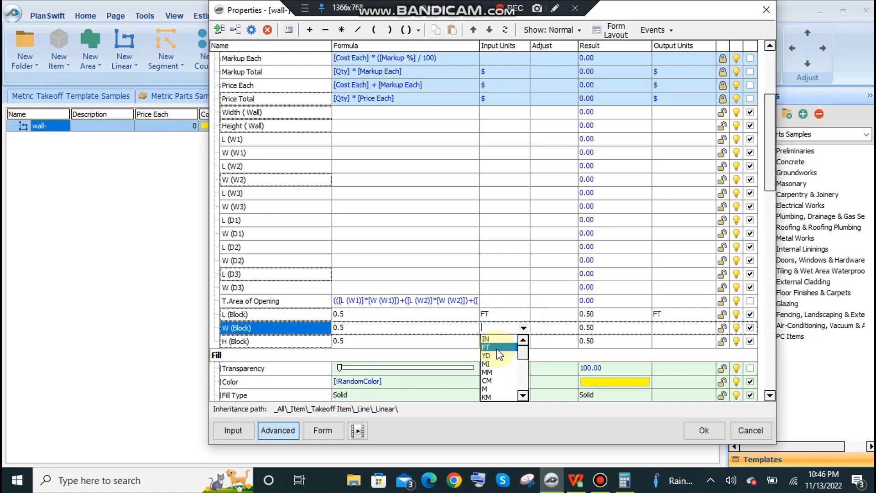
pyautogui.click(496, 347)
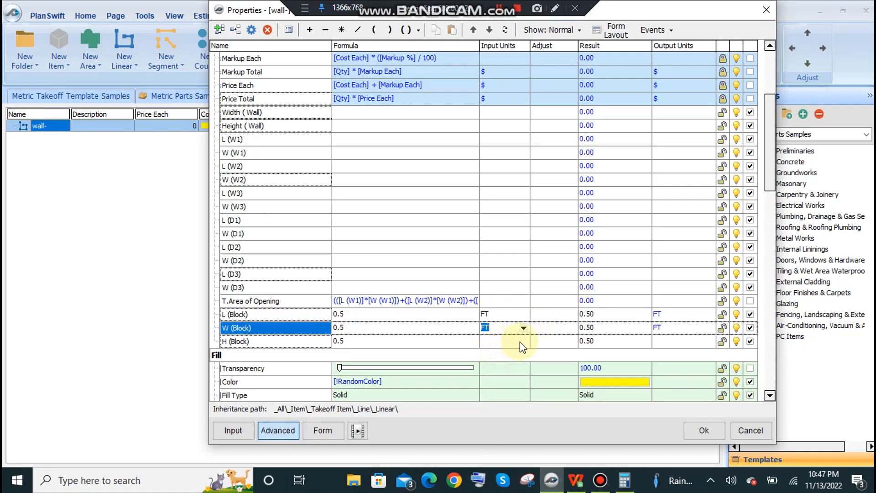
pyautogui.click(522, 342)
pyautogui.click(523, 341)
pyautogui.click(497, 361)
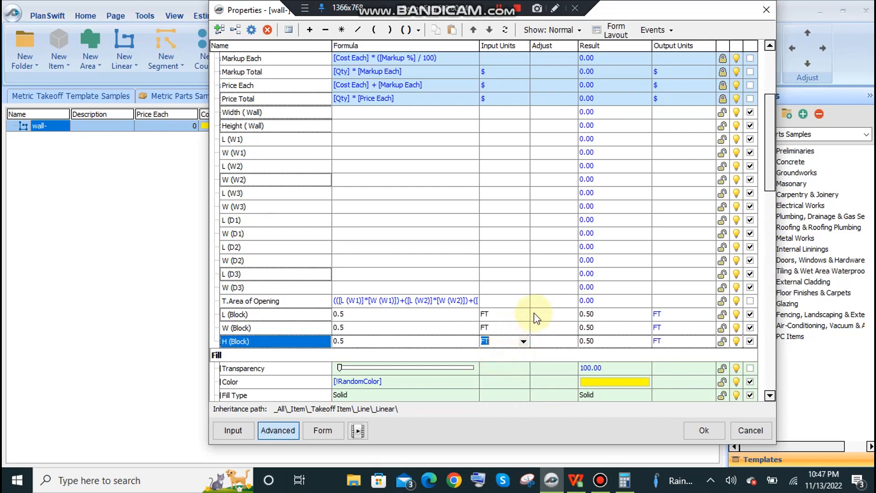
# Set the input units of T.Area of Opening to CU FT
pyautogui.click(532, 300)
pyautogui.click(446, 287)
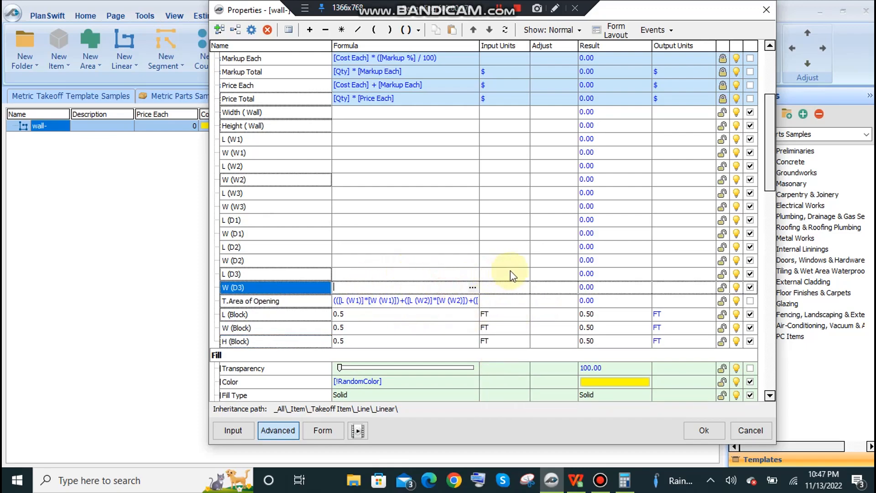
pyautogui.click(523, 299)
pyautogui.click(523, 301)
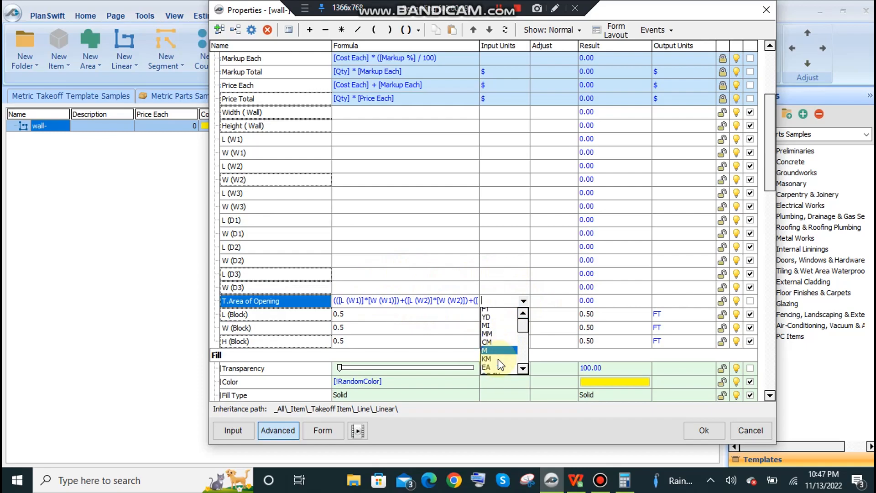
pyautogui.scroll(-2, 498, 358)
pyautogui.click(496, 341)
pyautogui.click(505, 247)
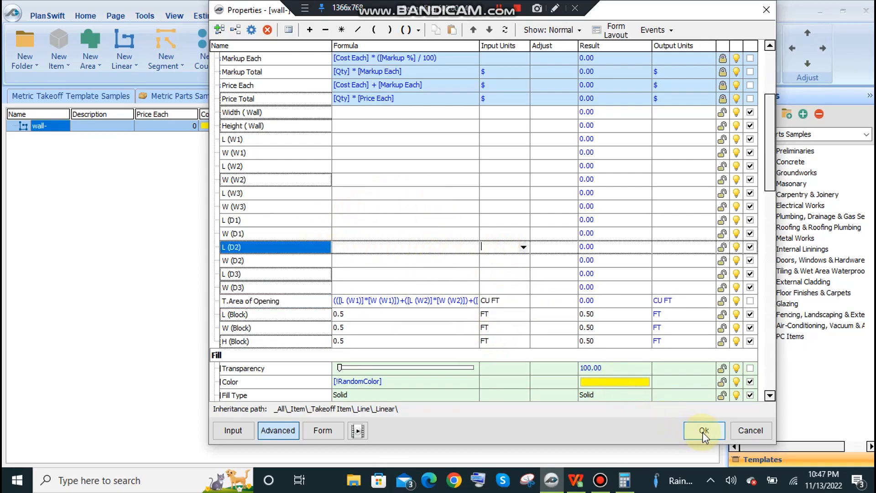
pyautogui.scroll(2, 410, 175)
pyautogui.scroll(4, 410, 175)
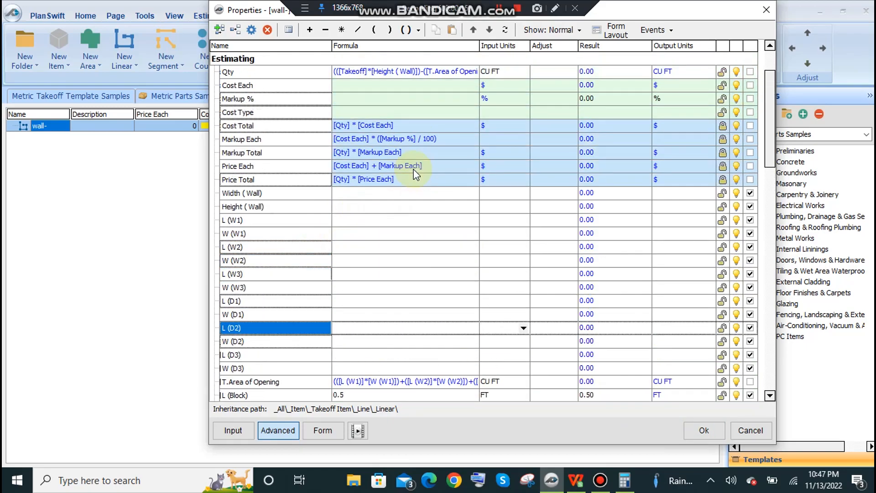
# Add a Number property named T.Volume of Block to the Estimating group
pyautogui.scroll(-3, 397, 224)
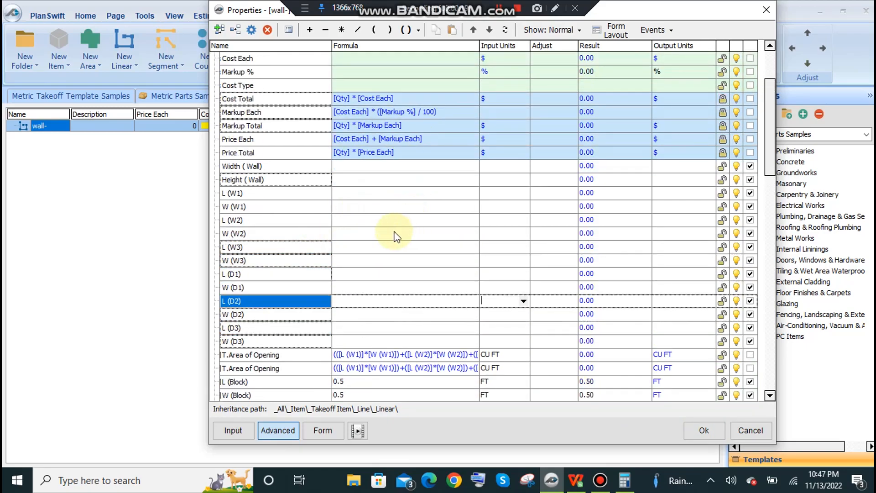
pyautogui.click(220, 30)
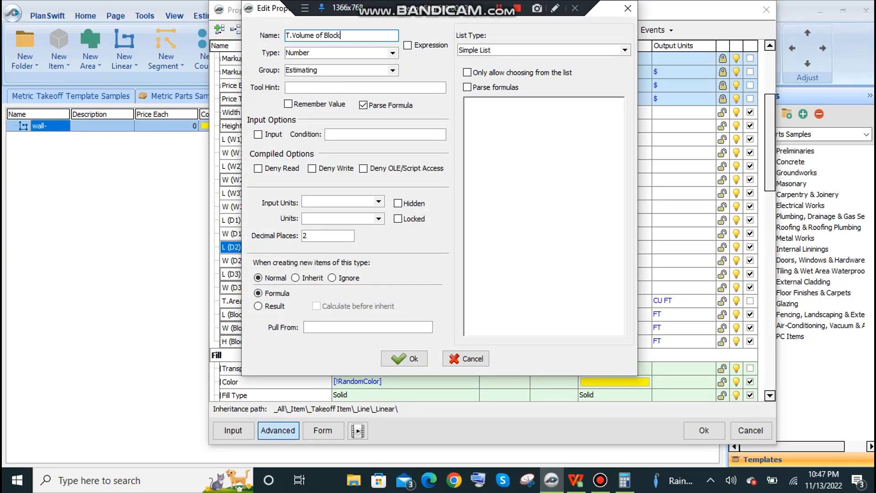
pyautogui.click(411, 358)
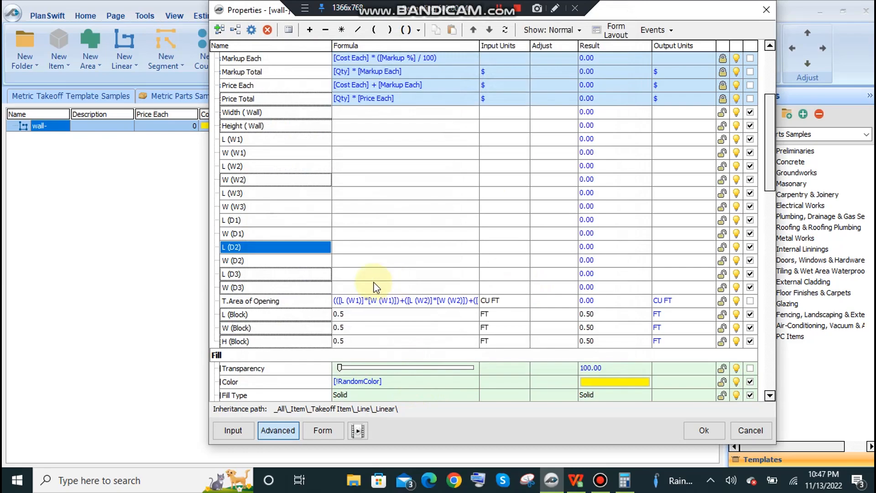
# Give T.Volume of Block the formula ([L (Block)]*[W (Block)]*[H (Block)]), multiplying the block dimensions inside one pair of parentheses
pyautogui.click(356, 346)
pyautogui.click(358, 358)
pyautogui.write('*')
pyautogui.moveTo(305, 327); pyautogui.dragTo(384, 352)
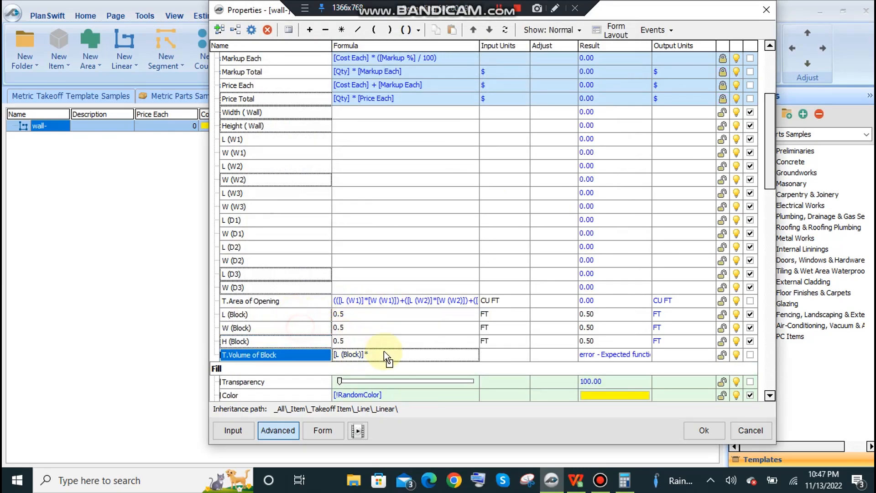
pyautogui.moveTo(270, 341); pyautogui.dragTo(403, 359)
pyautogui.write('*')
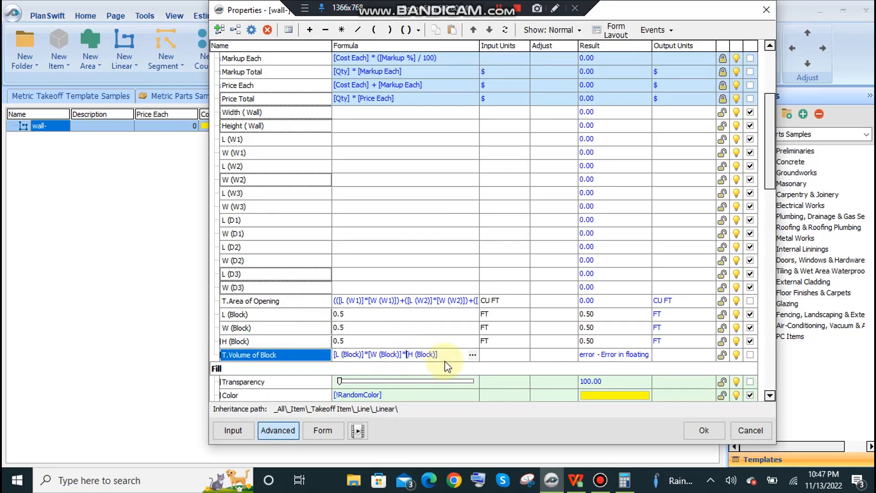
pyautogui.doubleClick(449, 354)
pyautogui.moveTo(452, 354); pyautogui.dragTo(330, 355)
pyautogui.click(418, 30)
pyautogui.click(418, 46)
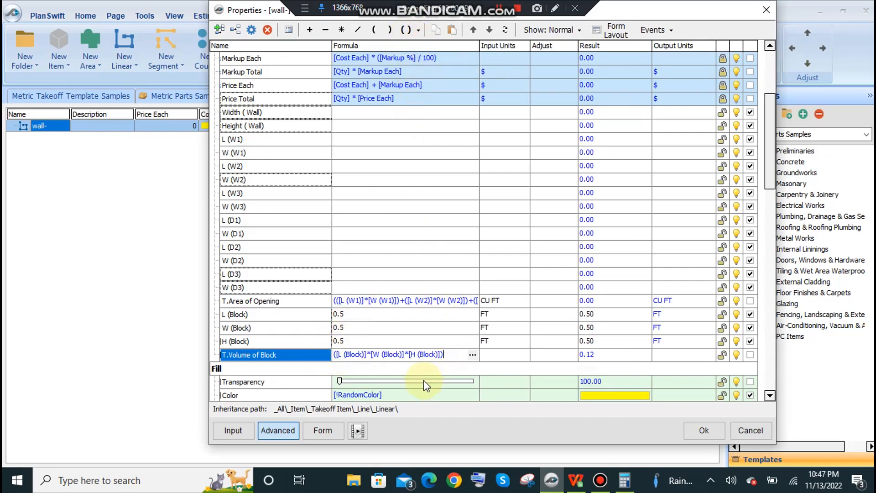
# Enclose the entire Qty formula in an extra pair of parentheses and append a division sign
pyautogui.click(454, 165)
pyautogui.scroll(2, 434, 94)
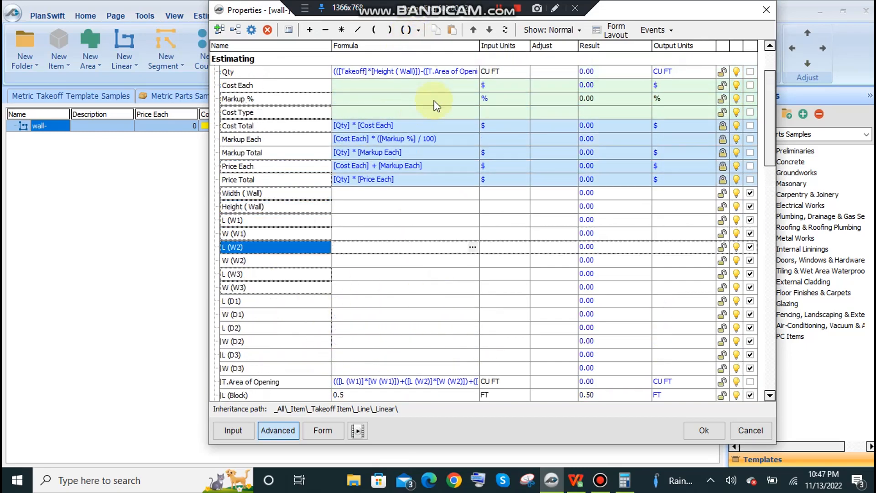
pyautogui.click(462, 72)
pyautogui.click(472, 72)
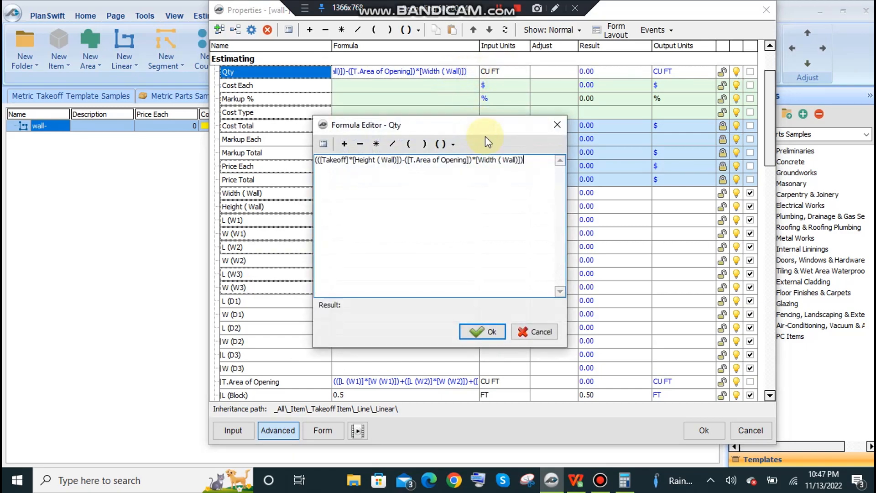
pyautogui.moveTo(530, 160); pyautogui.dragTo(281, 166)
pyautogui.click(452, 145)
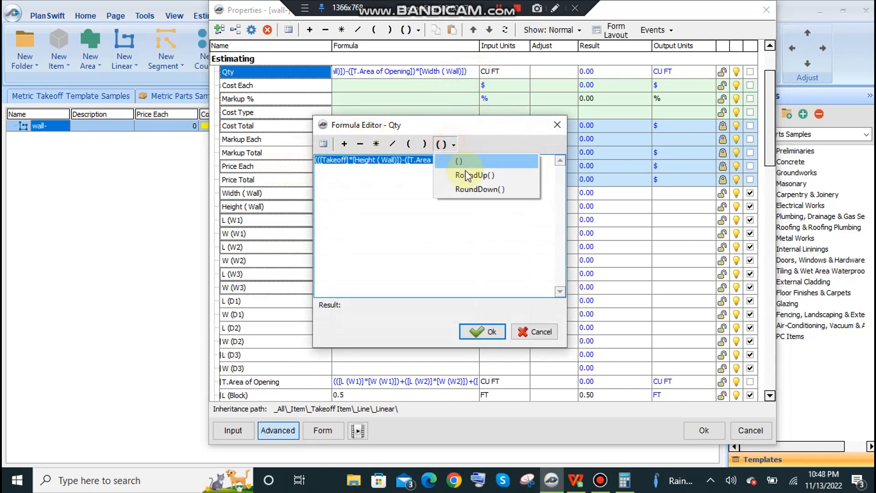
pyautogui.click(436, 174)
pyautogui.write('/')
# Insert the wall- item's T.Volume of Block property as the divisor in the Qty formula and accept it
pyautogui.click(325, 144)
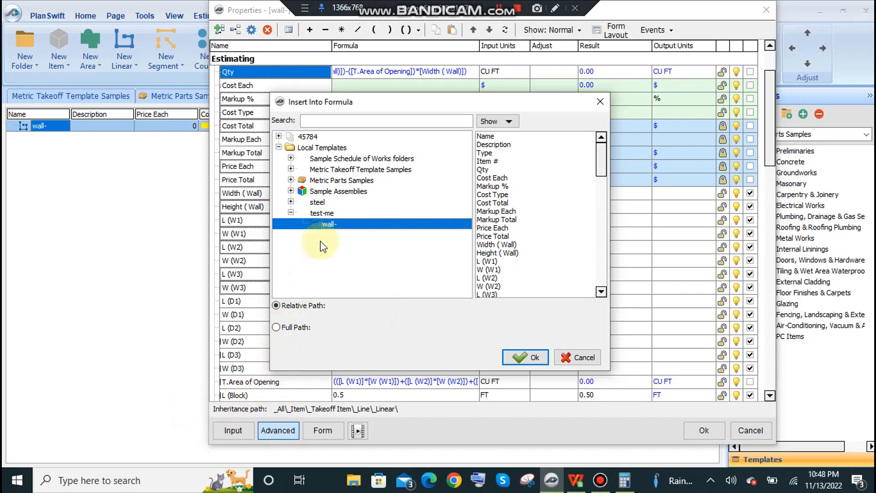
pyautogui.moveTo(370, 101); pyautogui.dragTo(368, 137)
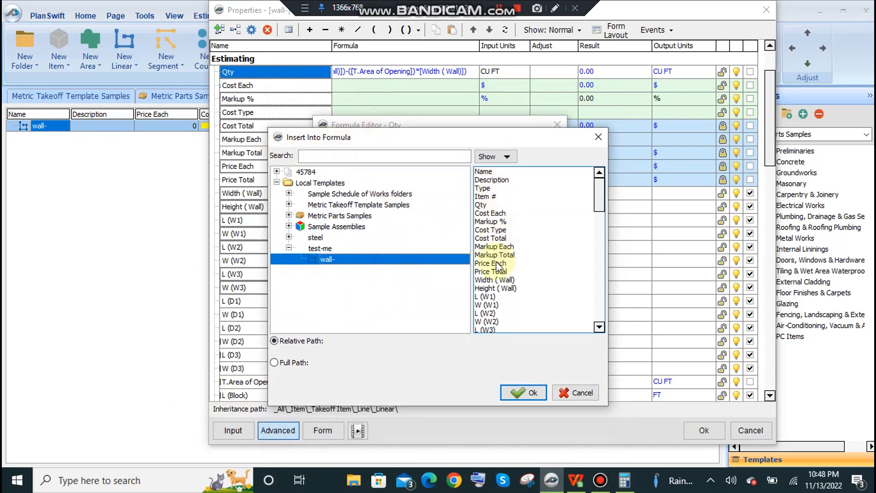
pyautogui.scroll(-15, 504, 267)
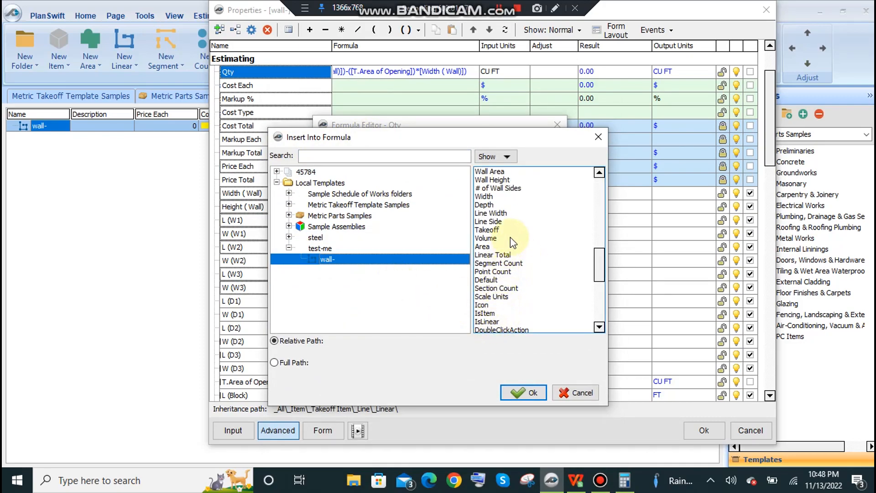
pyautogui.scroll(1, 510, 240)
pyautogui.scroll(1, 510, 237)
pyautogui.scroll(-9, 510, 238)
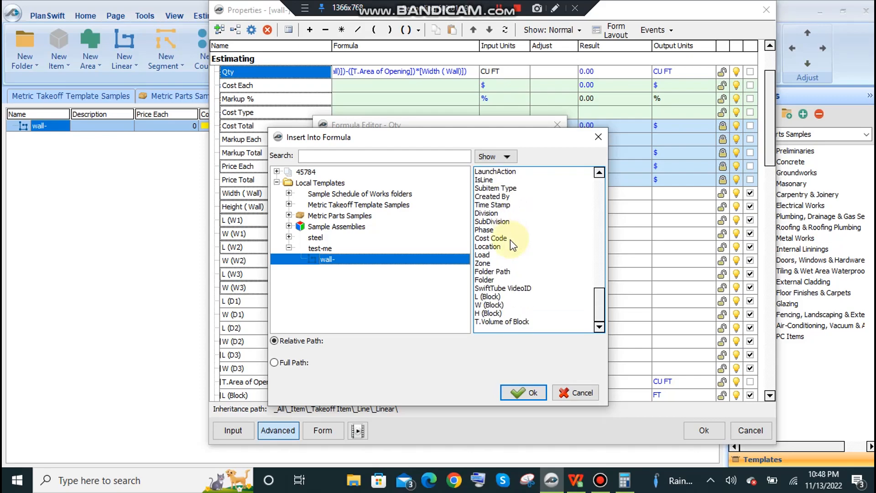
pyautogui.click(512, 322)
pyautogui.click(524, 393)
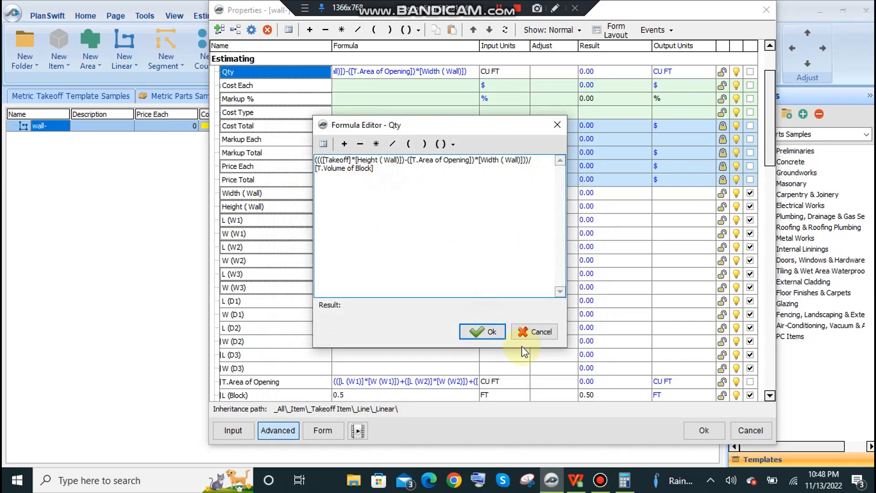
pyautogui.click(483, 331)
# Set the input units of Qty to EA and save the wall- template's properties
pyautogui.click(525, 141)
pyautogui.click(524, 143)
pyautogui.scroll(3, 506, 182)
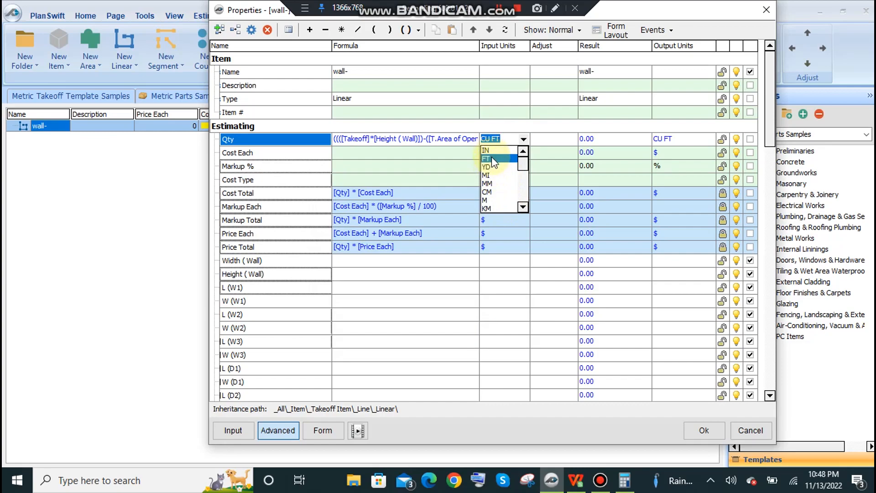
pyautogui.scroll(-6, 497, 188)
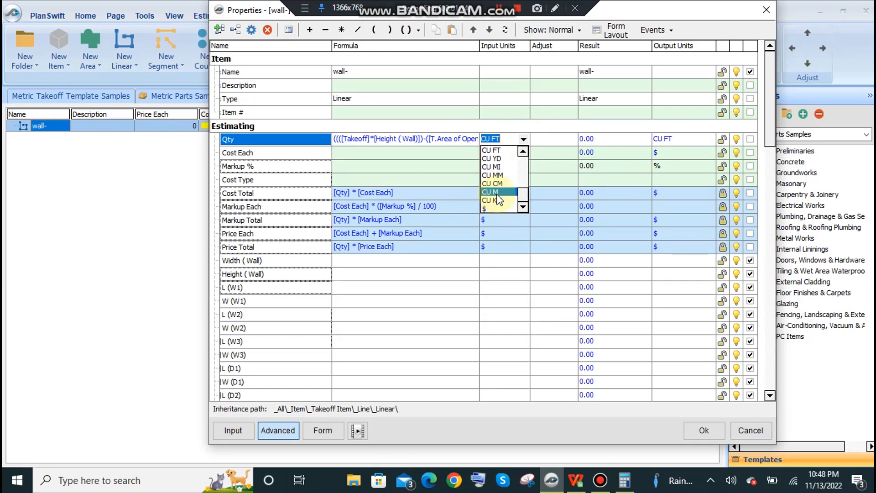
pyautogui.click(508, 136)
pyautogui.doubleClick(510, 137)
pyautogui.write('eA')
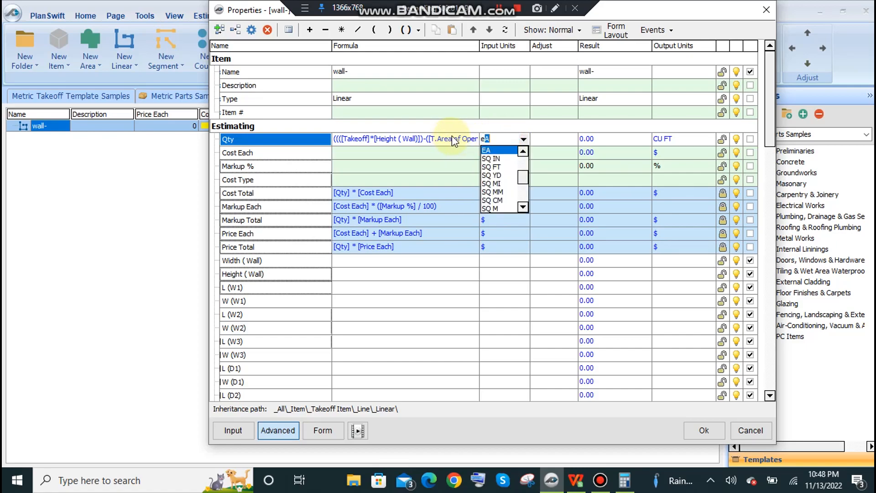
pyautogui.click(498, 151)
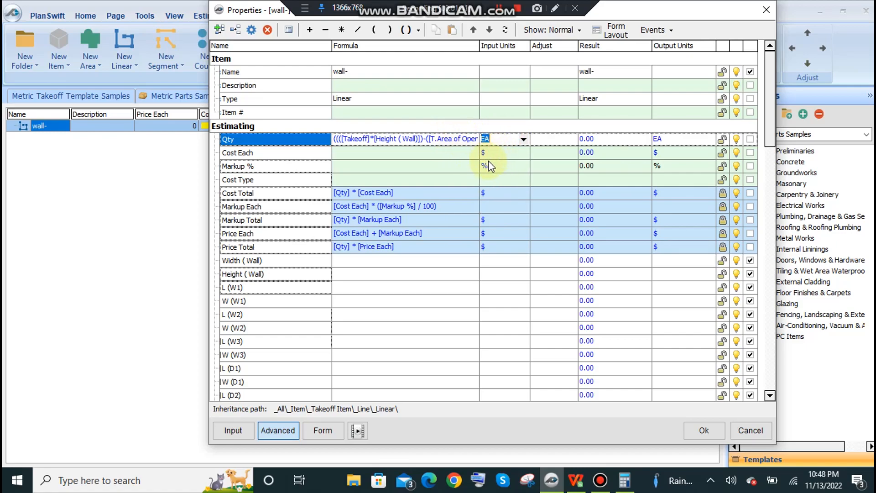
pyautogui.click(459, 153)
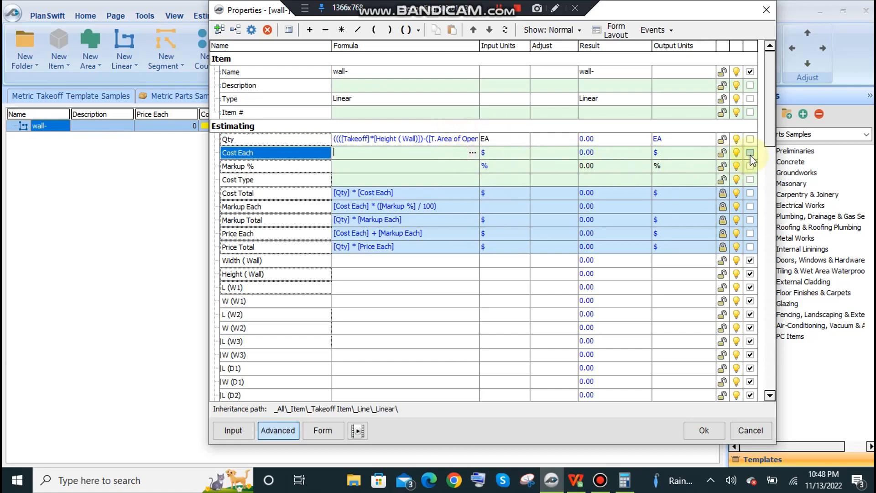
pyautogui.click(700, 432)
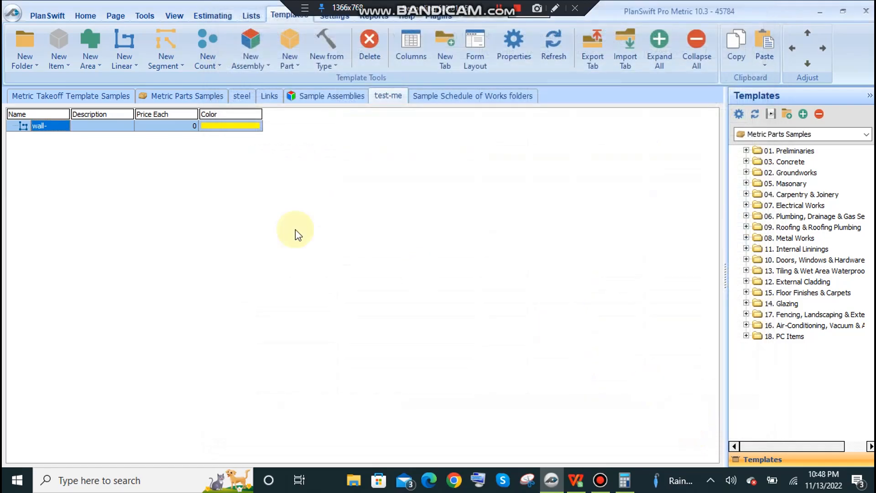
# Go back to the floor plan page and show the test-me template collection beside it
pyautogui.rightClick(54, 131)
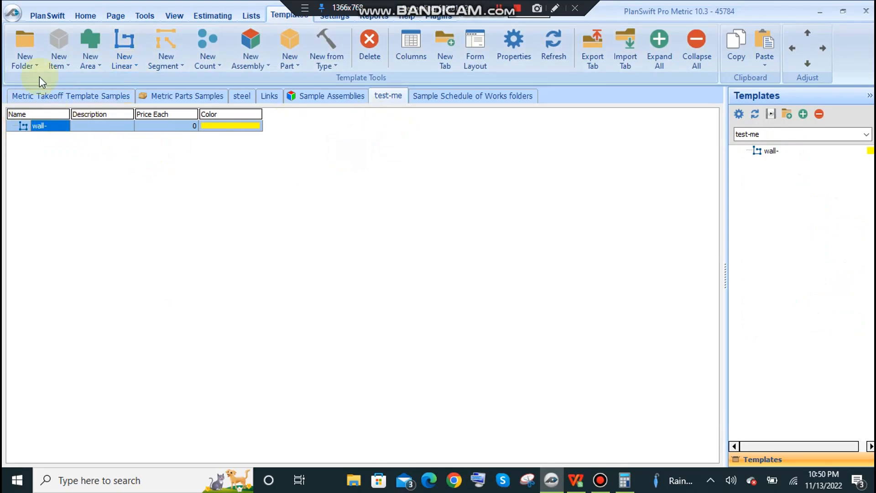
pyautogui.click(88, 14)
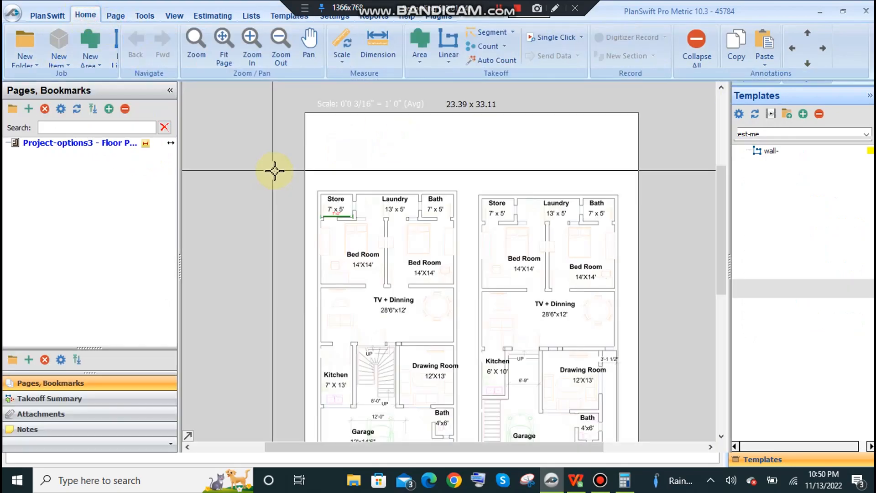
pyautogui.scroll(-1, 405, 147)
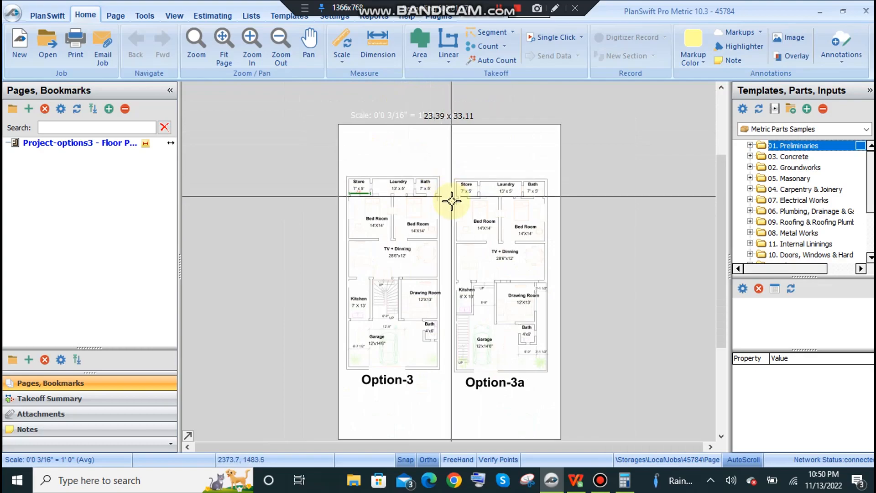
pyautogui.scroll(2, 451, 201)
pyautogui.scroll(-2, 447, 139)
pyautogui.scroll(1, 444, 194)
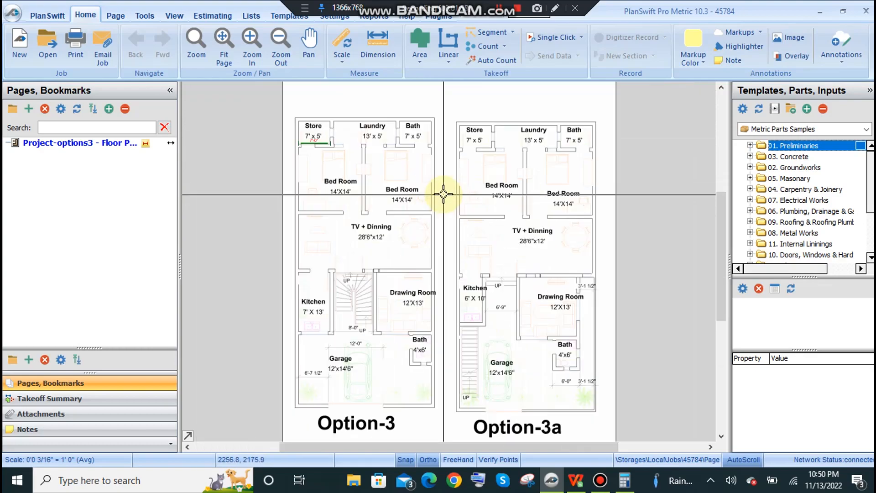
pyautogui.click(865, 129)
pyautogui.click(758, 183)
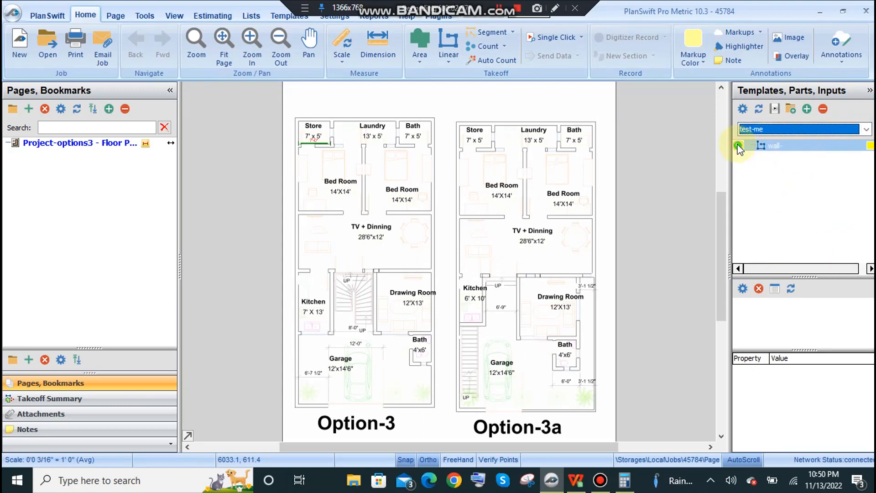
# Start a takeoff from the wall- template, naming it wall-9" with a wall width of 0.5
pyautogui.click(739, 146)
pyautogui.doubleClick(742, 145)
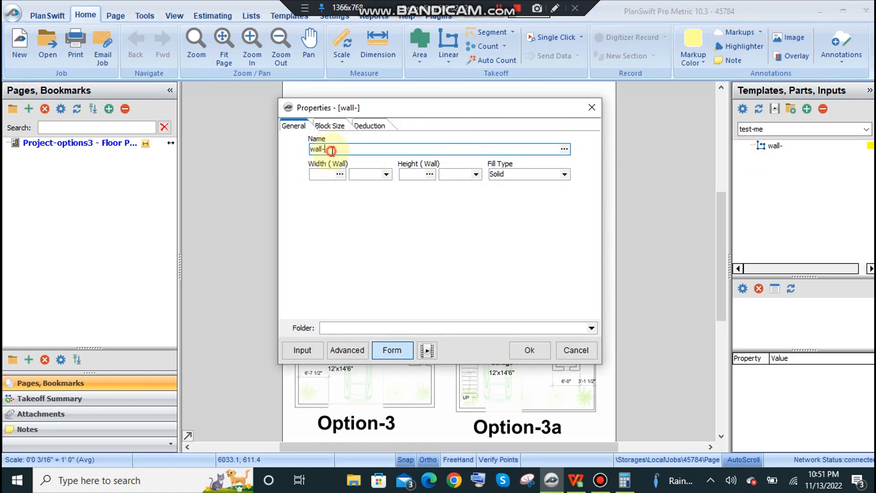
pyautogui.write('9')
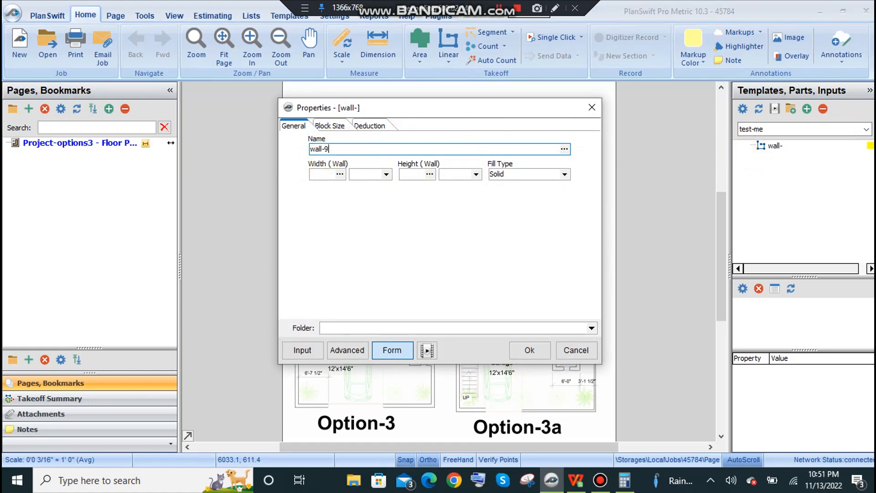
pyautogui.write('"')
pyautogui.click(322, 175)
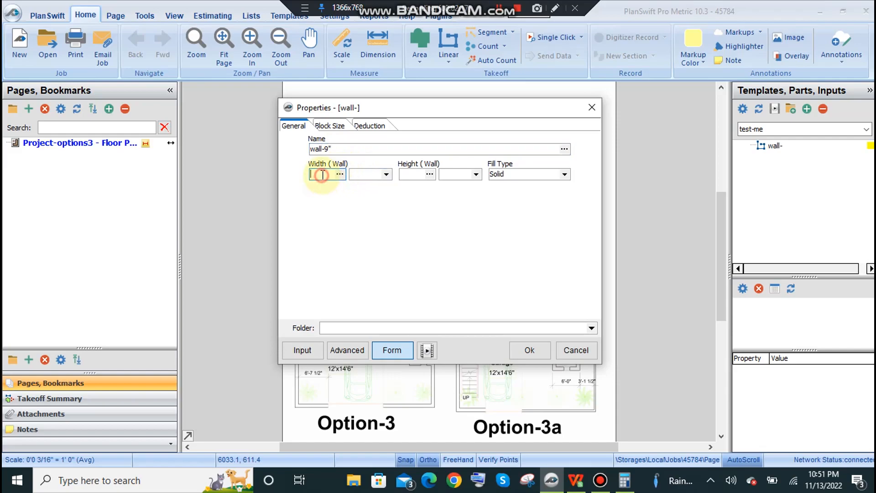
pyautogui.write('0')
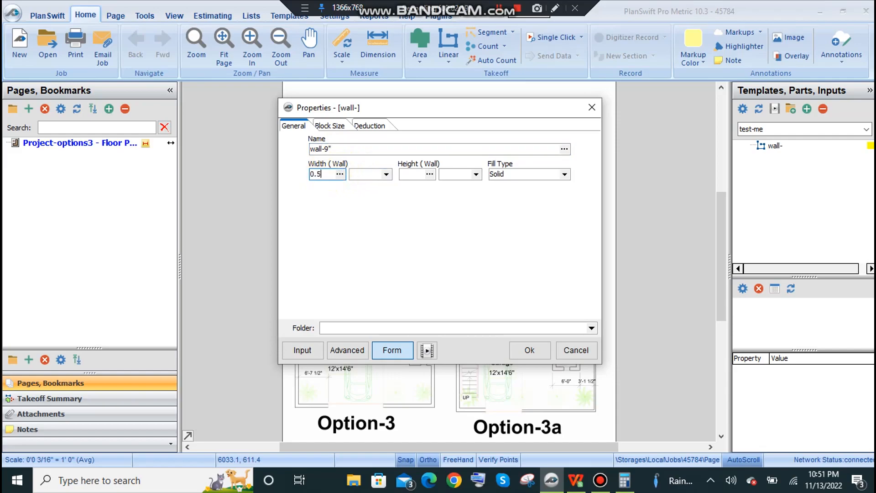
pyautogui.write('.5')
# Look through the available units for the wall width, and close the takeoff form without saving
pyautogui.click(371, 174)
pyautogui.click(386, 174)
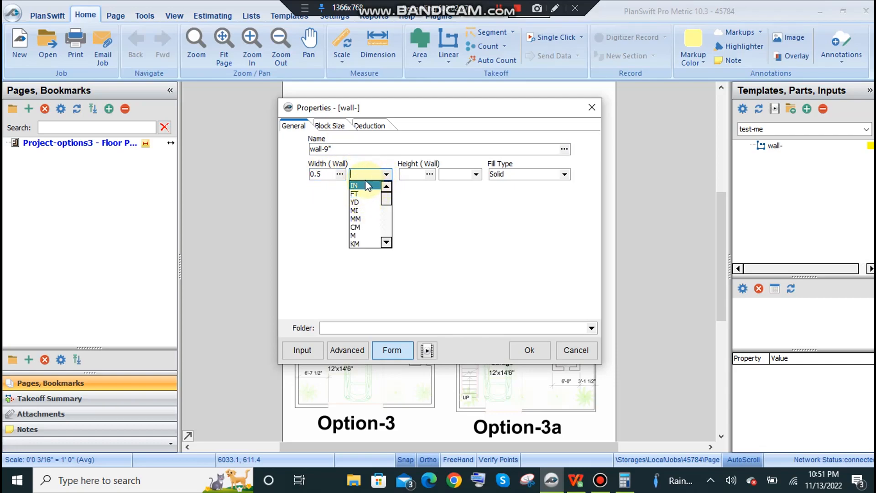
pyautogui.click(386, 174)
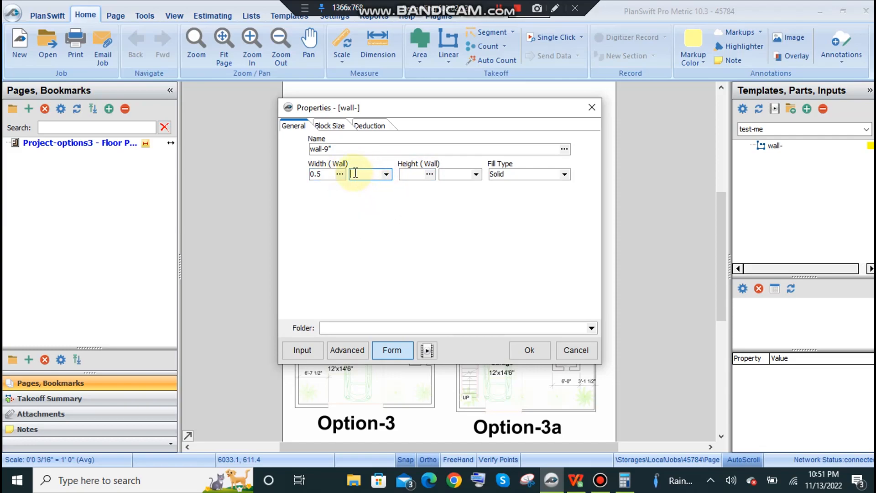
pyautogui.click(386, 175)
pyautogui.scroll(-3, 360, 224)
pyautogui.scroll(2, 359, 222)
pyautogui.click(462, 191)
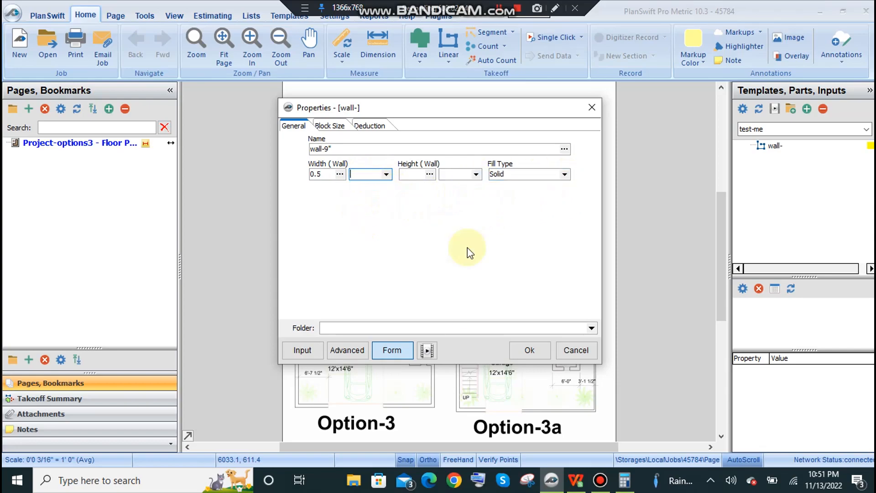
pyautogui.click(575, 349)
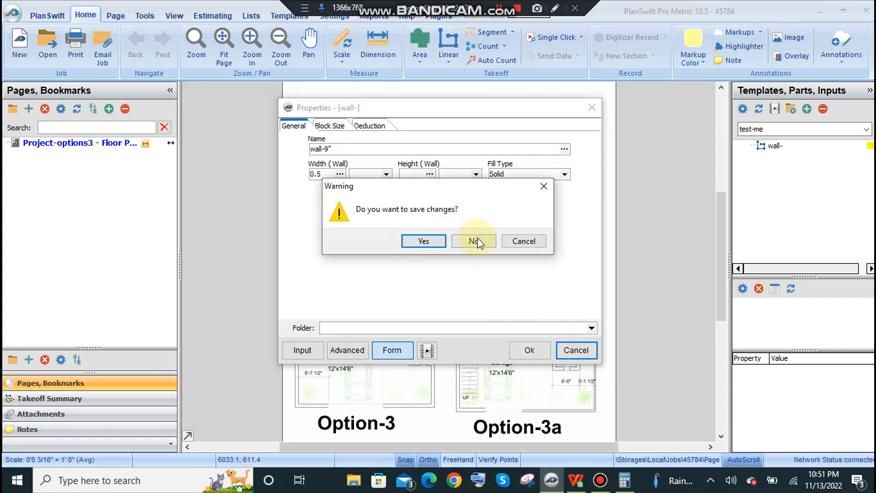
pyautogui.click(475, 241)
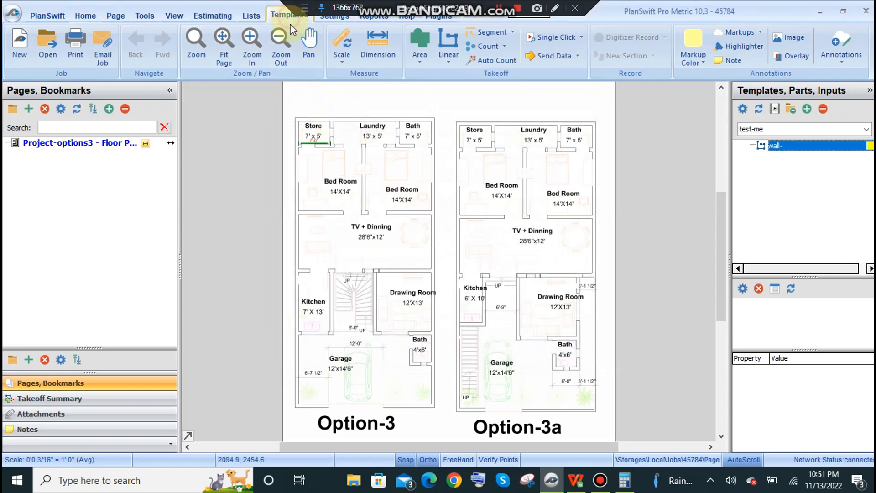
# Open the wall- template's properties and set the input units of Width (Wall) and Height (Wall) to FT
pyautogui.click(290, 16)
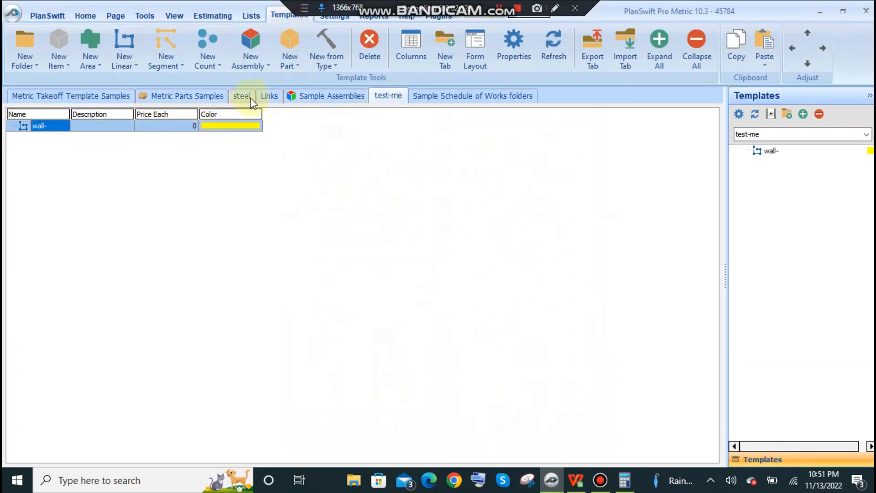
pyautogui.click(49, 127)
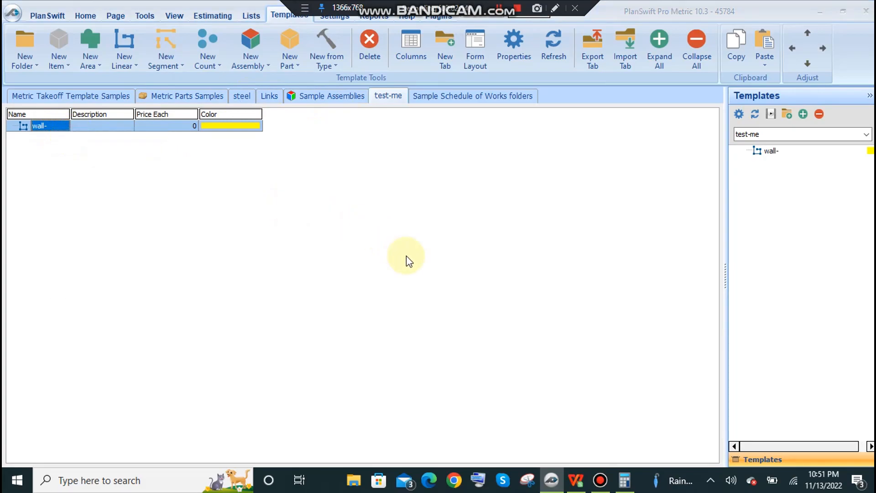
pyautogui.click(339, 341)
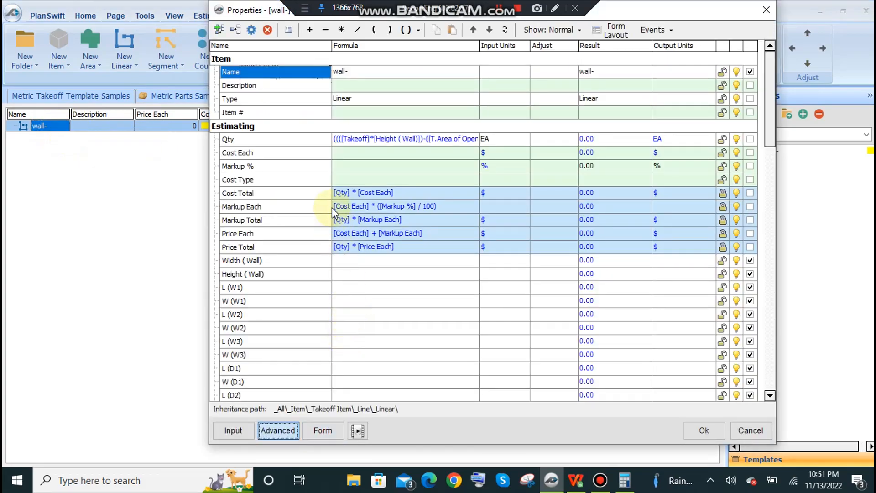
pyautogui.scroll(-1, 265, 282)
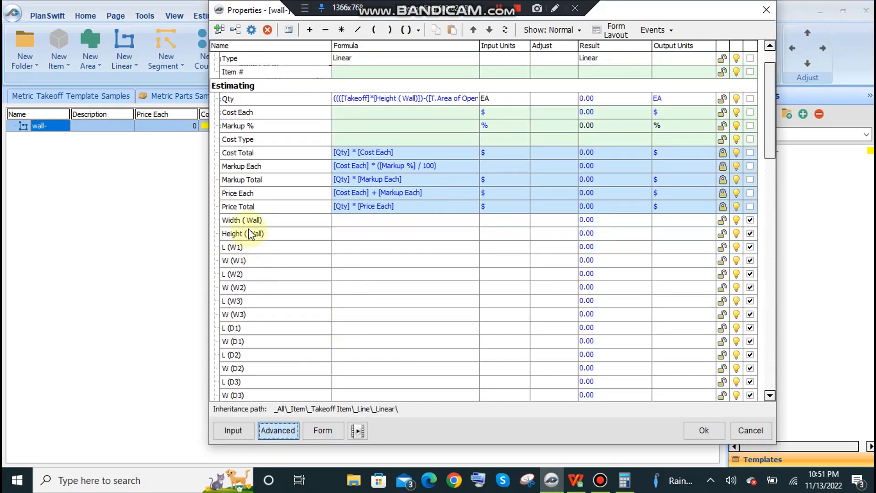
pyautogui.click(525, 220)
pyautogui.click(524, 220)
pyautogui.click(505, 238)
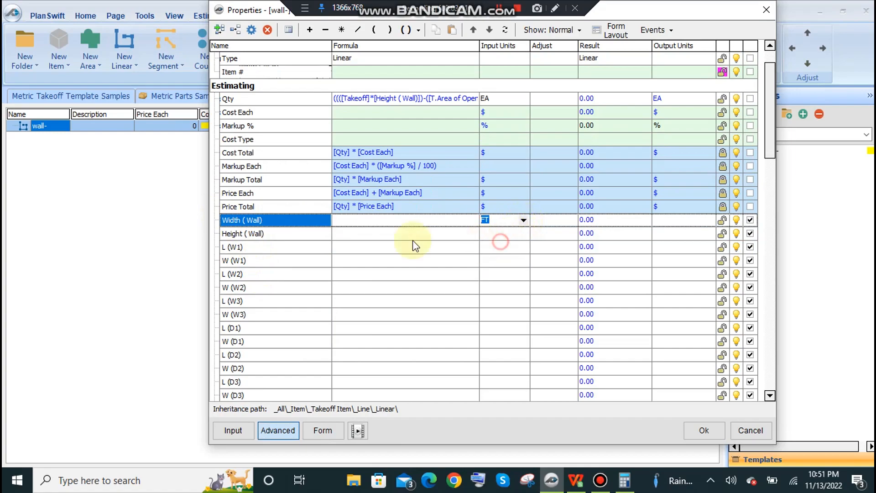
pyautogui.click(526, 235)
pyautogui.click(523, 234)
pyautogui.click(502, 251)
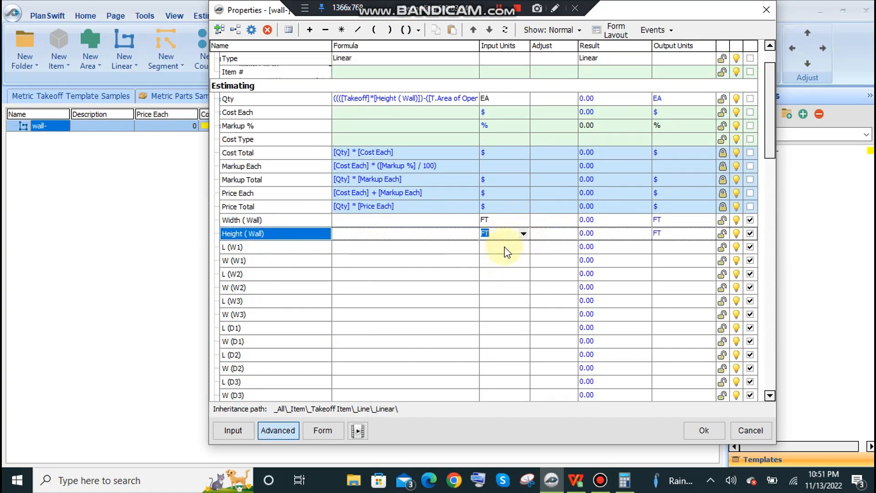
# Set the input units of the first window's length and width, L (W1) and W (W1), to FT
pyautogui.click(505, 247)
pyautogui.click(524, 247)
pyautogui.click(498, 269)
pyautogui.click(523, 260)
pyautogui.click(508, 280)
# Set the input units of the second window's length and width, L (W2) and W (W2), to FT
pyautogui.click(524, 274)
pyautogui.click(524, 274)
pyautogui.click(507, 293)
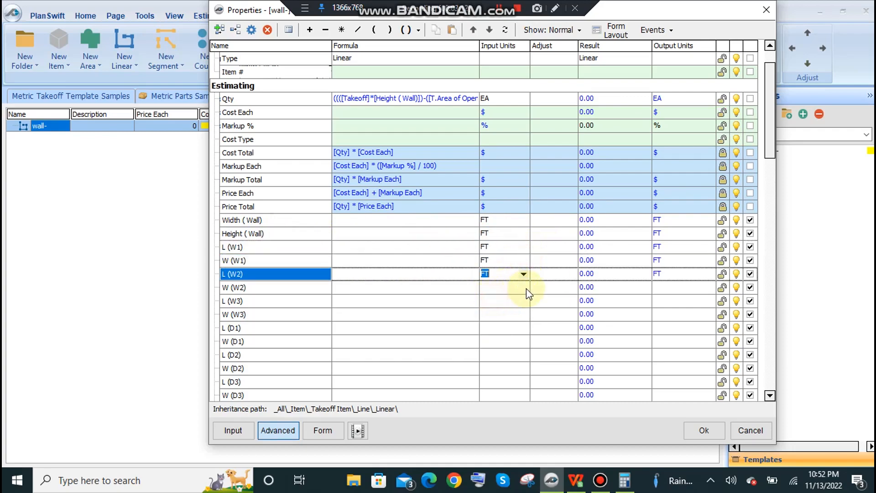
pyautogui.click(525, 287)
pyautogui.click(523, 288)
pyautogui.click(507, 306)
# Set the input units of the third window's length and width, L (W3) and W (W3), to FT
pyautogui.click(525, 301)
pyautogui.click(523, 301)
pyautogui.click(487, 325)
pyautogui.click(525, 314)
pyautogui.click(525, 314)
pyautogui.click(504, 333)
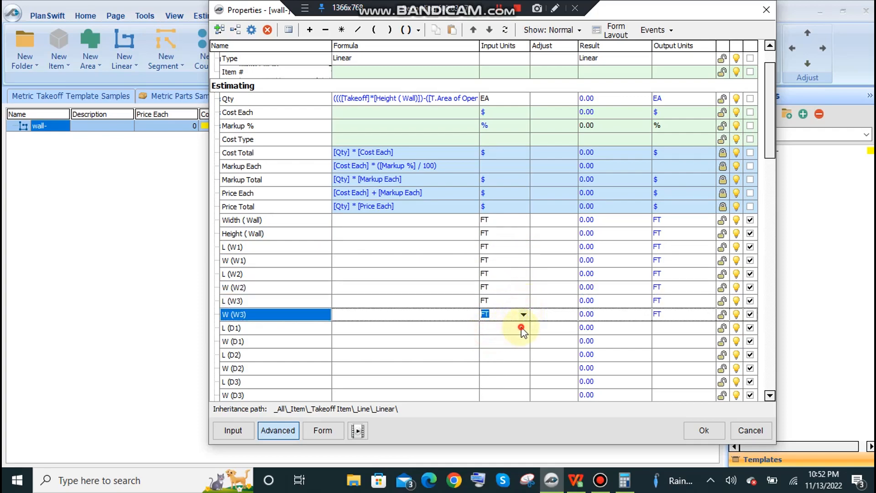
# Set the input units of the first door's length and width, L (D1) and W (D1), to FT
pyautogui.click(521, 328)
pyautogui.click(524, 327)
pyautogui.click(497, 354)
pyautogui.click(523, 327)
pyautogui.click(501, 349)
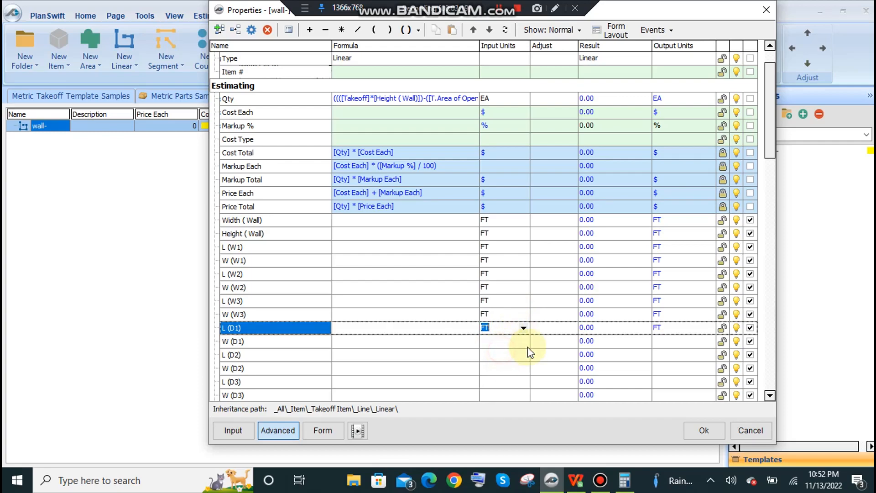
pyautogui.click(523, 341)
pyautogui.click(502, 361)
# Set the input units of the second door's length and width, L (D2) and W (D2), to FT
pyautogui.scroll(-3, 520, 299)
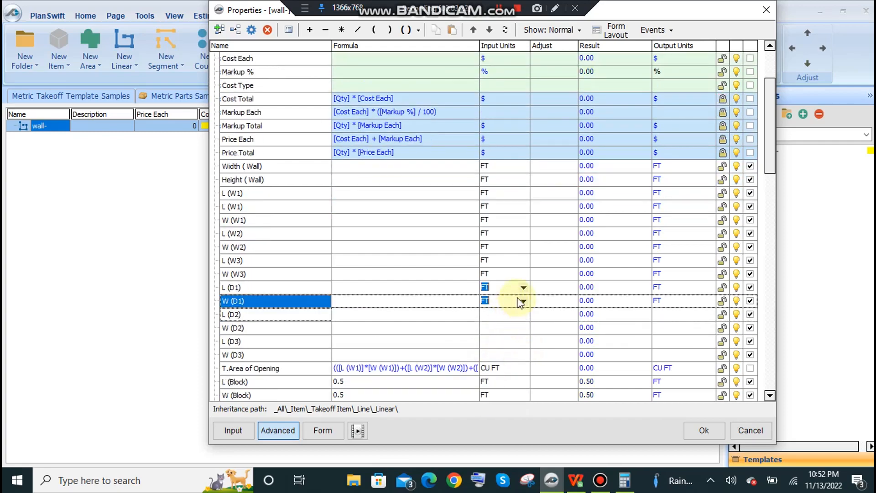
pyautogui.click(525, 274)
pyautogui.click(524, 274)
pyautogui.click(499, 294)
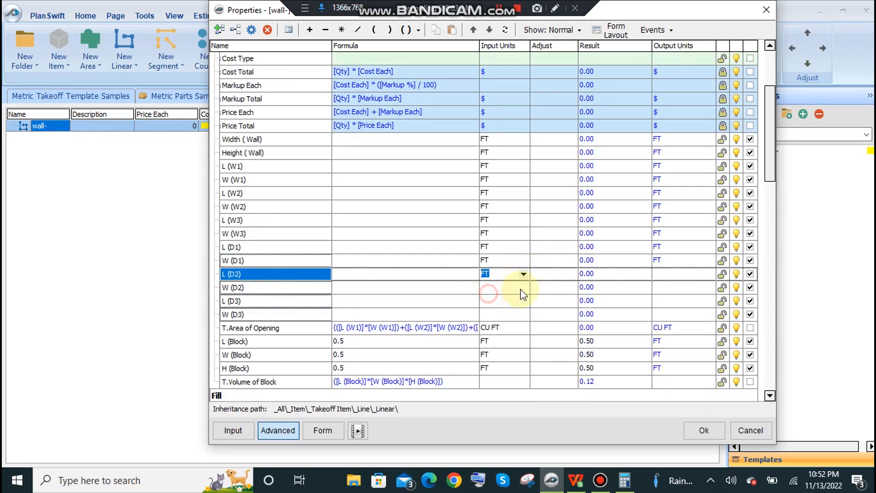
pyautogui.click(524, 288)
pyautogui.click(523, 287)
pyautogui.click(493, 307)
# Set the input units of the third door's length and width, L (D3) and W (D3), to FT
pyautogui.click(524, 301)
pyautogui.click(524, 301)
pyautogui.click(493, 321)
pyautogui.click(524, 314)
pyautogui.click(523, 314)
pyautogui.click(492, 335)
# Review the assigned input units, save the wall- template's properties and return to the floor plan page
pyautogui.click(510, 270)
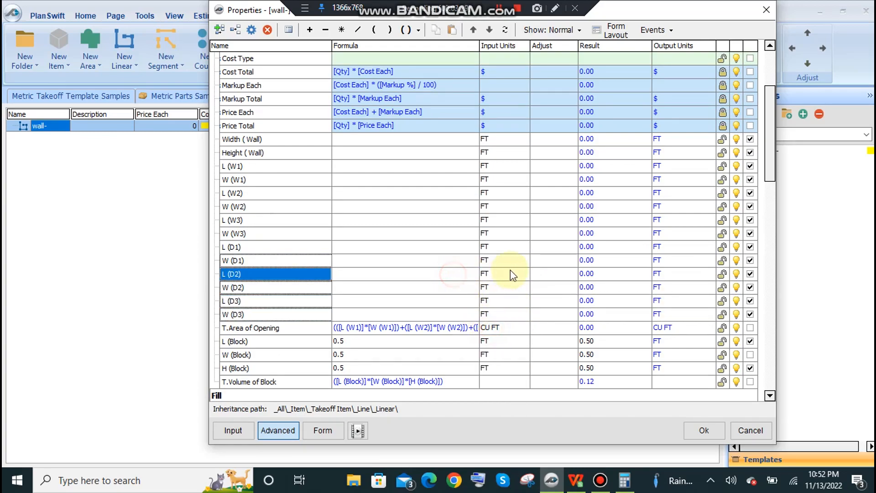
pyautogui.scroll(3, 510, 269)
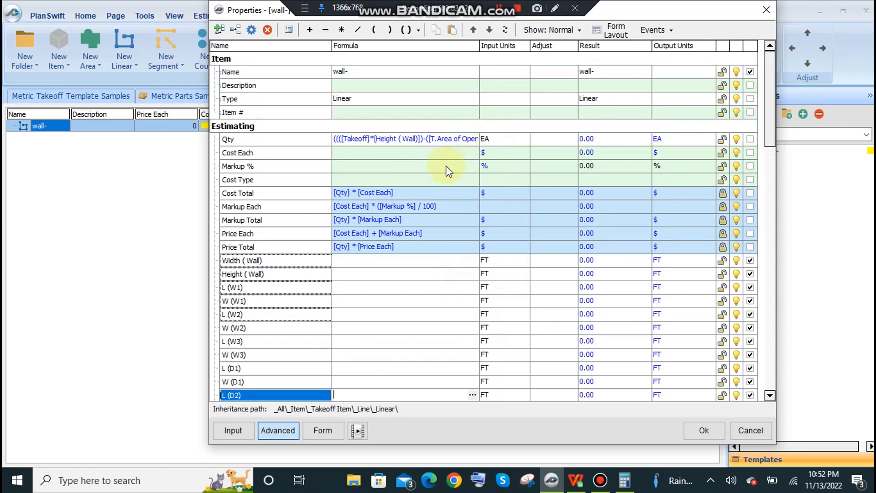
pyautogui.scroll(-3, 445, 165)
pyautogui.scroll(-1, 456, 173)
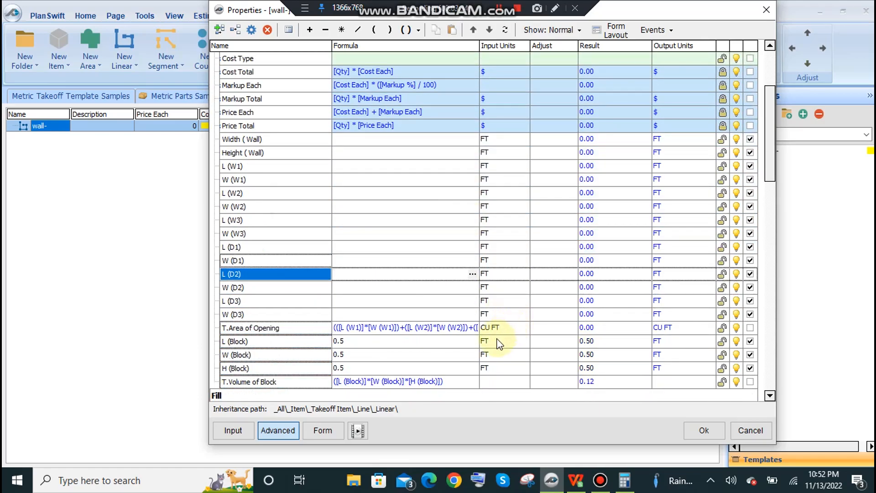
pyautogui.scroll(3, 498, 343)
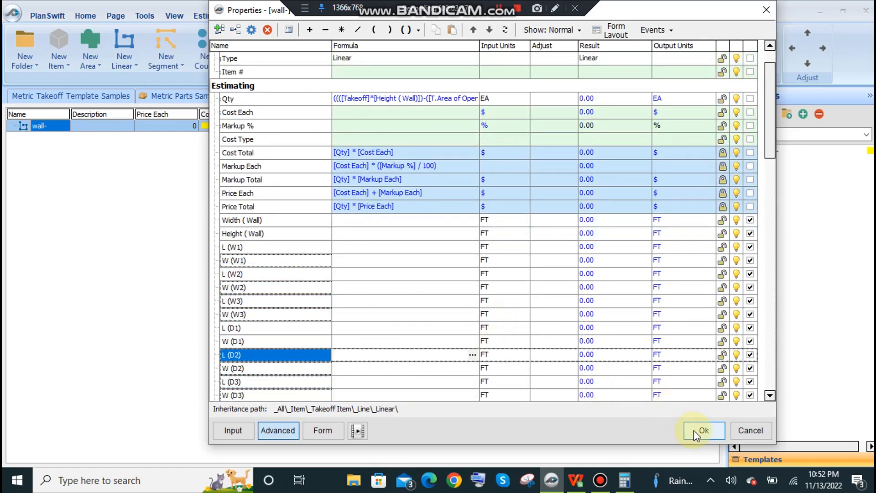
pyautogui.click(694, 430)
pyautogui.click(89, 13)
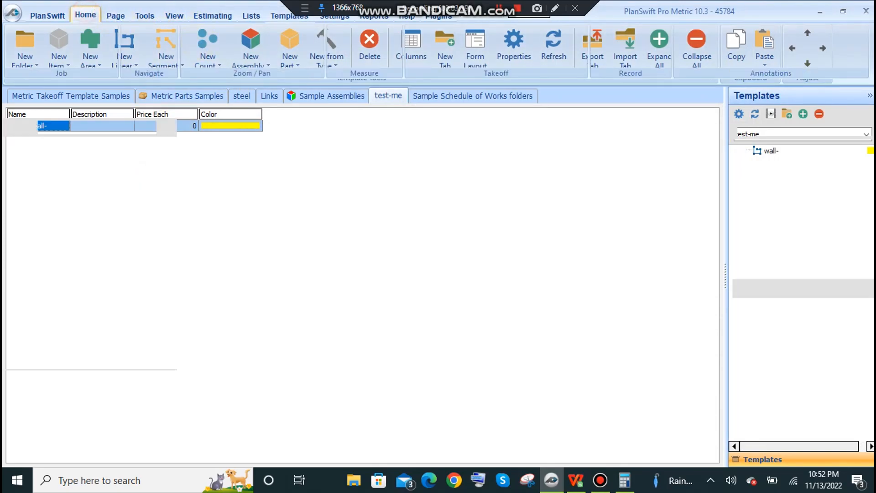
# Start a takeoff from the wall- template with a wall width of 0.5 FT and a wall height of 8 FT
pyautogui.doubleClick(740, 147)
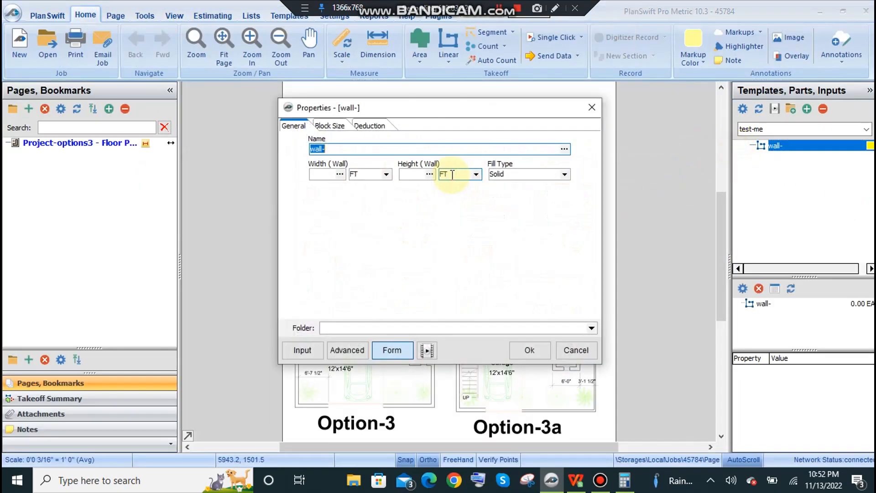
pyautogui.click(323, 174)
pyautogui.write('0.5')
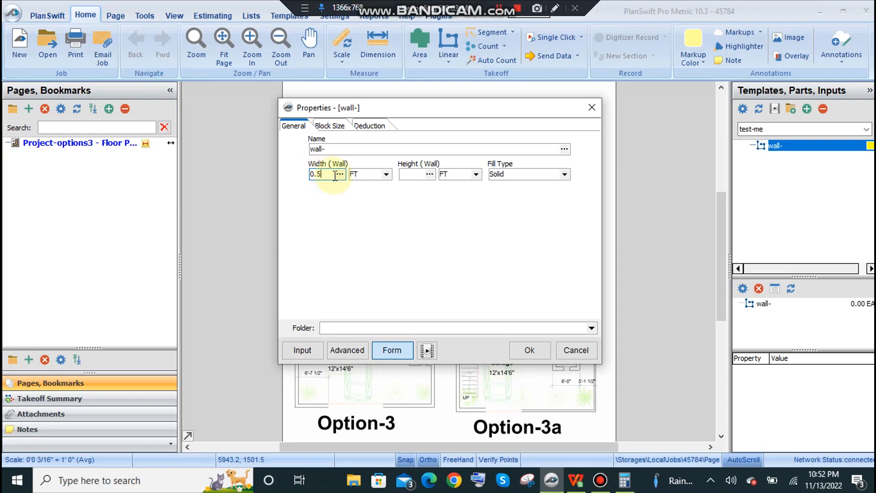
pyautogui.click(387, 174)
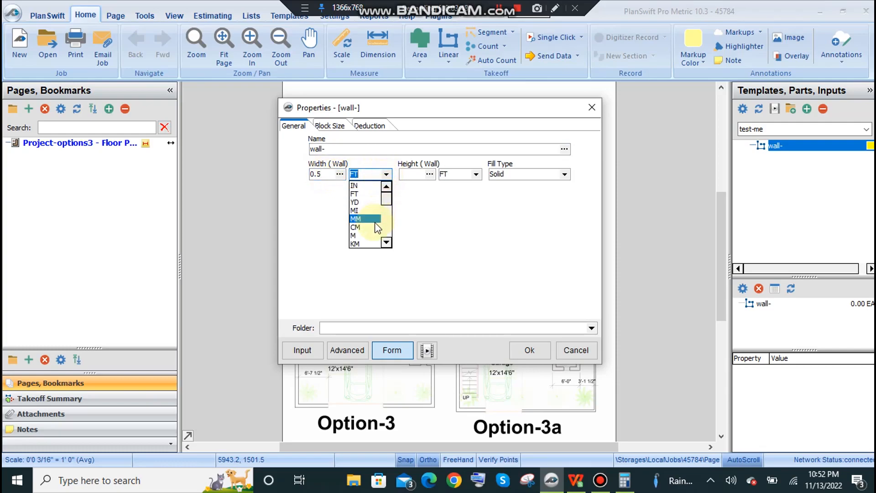
pyautogui.click(386, 177)
pyautogui.click(412, 174)
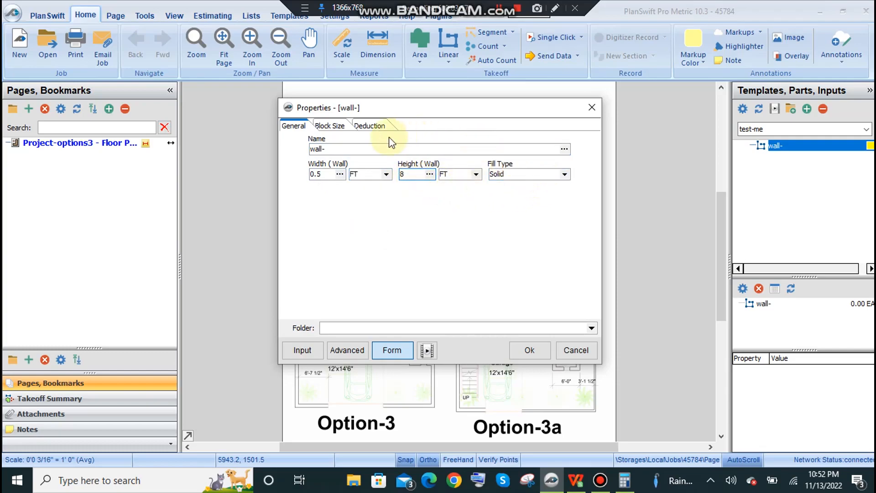
# Review the takeoff's block size and set the block width, W (Block), to 0.45 FT
pyautogui.click(332, 126)
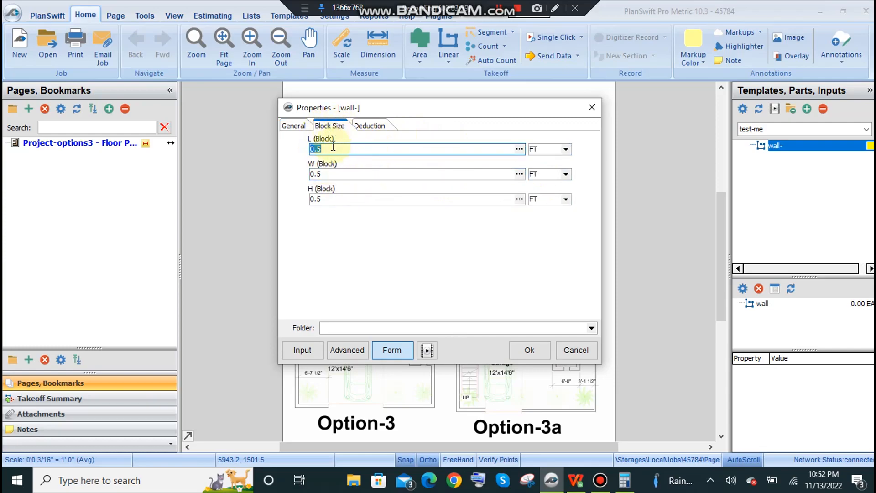
pyautogui.click(332, 174)
pyautogui.click(330, 198)
pyautogui.click(349, 174)
pyautogui.click(320, 149)
pyautogui.click(337, 174)
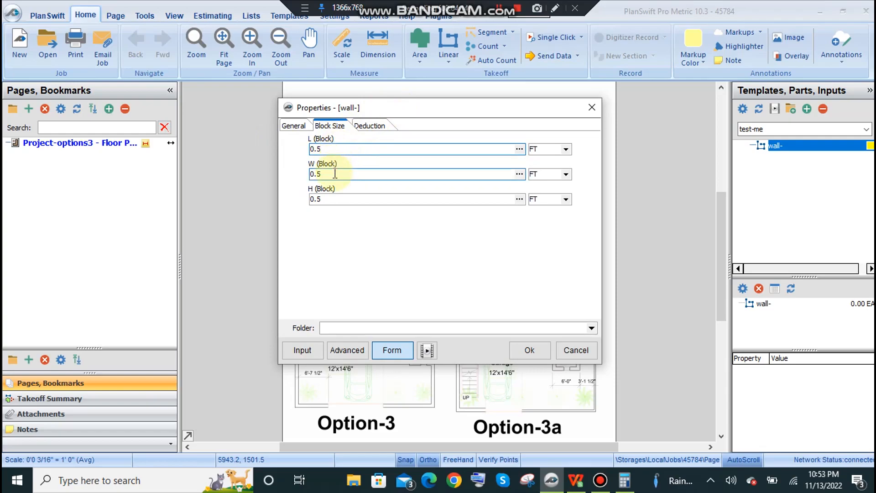
pyautogui.write('4')
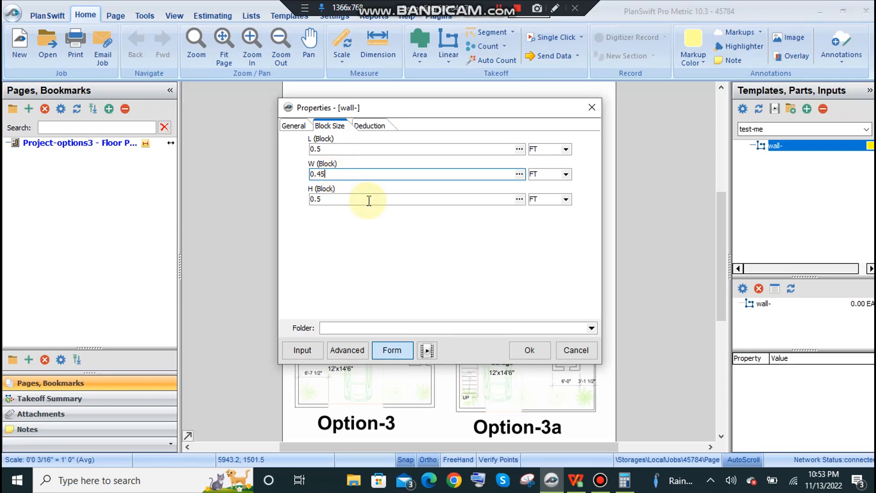
# Show the takeoff's deductions and set the first door's length and width, L (D1) and W (D1), to 8 FT each
pyautogui.click(373, 127)
pyautogui.moveTo(385, 107); pyautogui.dragTo(657, 98)
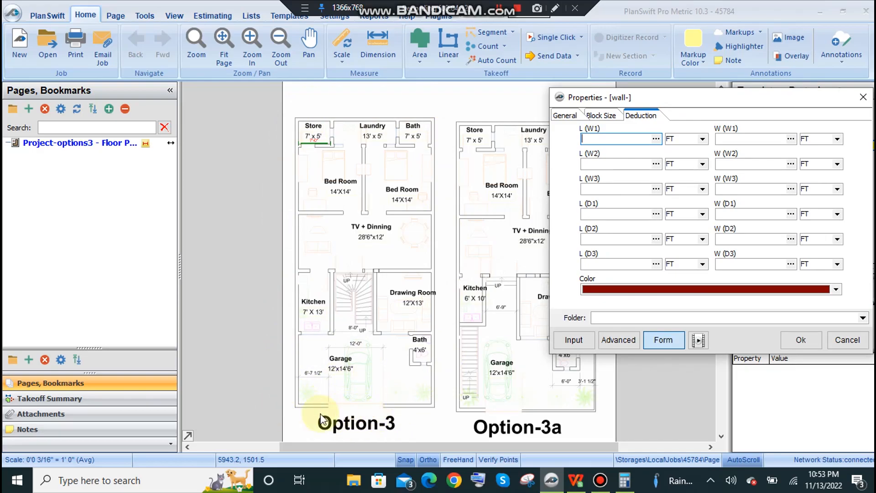
pyautogui.moveTo(736, 100); pyautogui.dragTo(474, 115)
pyautogui.click(328, 231)
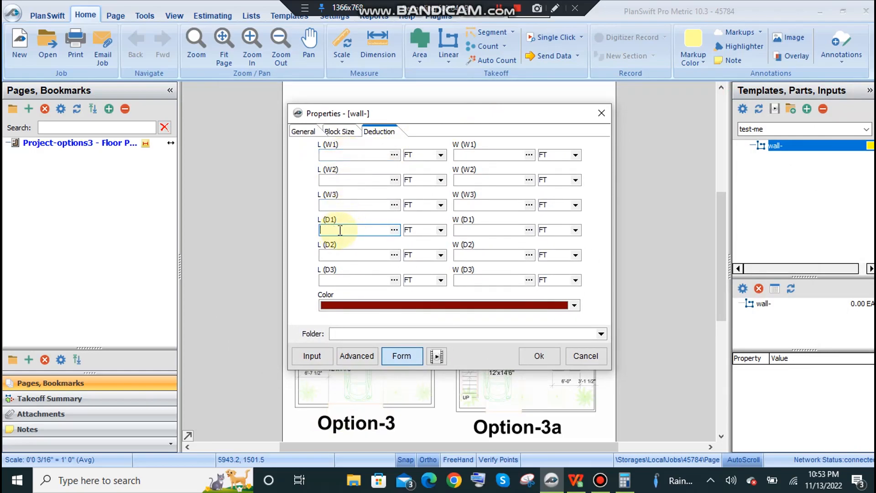
pyautogui.click(483, 230)
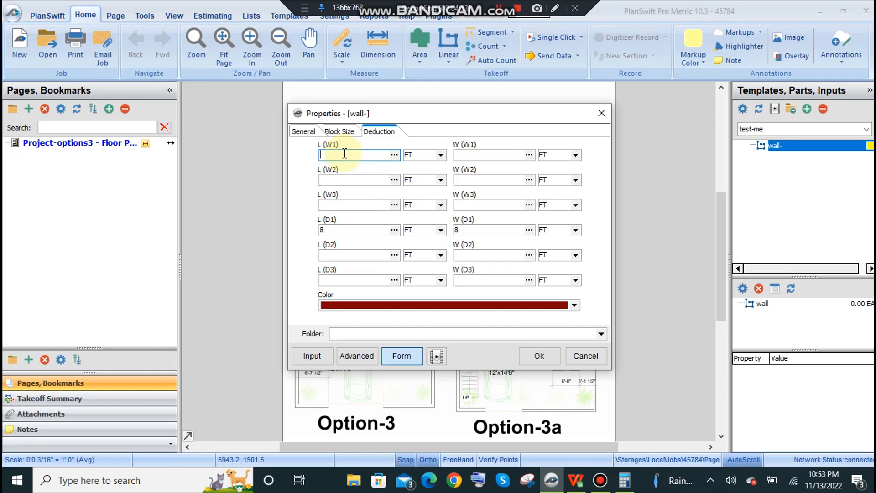
# Set the length and width deductions of windows W1 and W2 to 5 FT each
pyautogui.click(483, 155)
pyautogui.write('5')
pyautogui.click(366, 179)
pyautogui.write('5')
pyautogui.click(483, 180)
pyautogui.write('5')
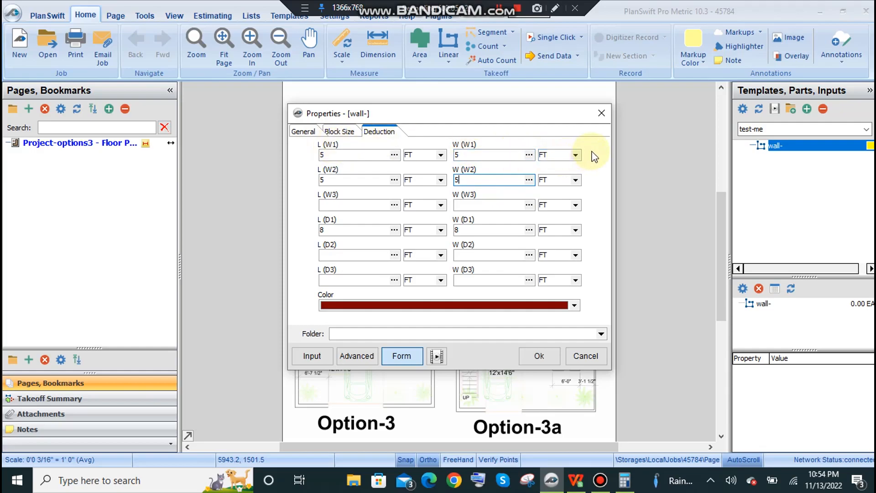
# Set the W1 window deduction to 10 FT long and 10 FT wide, and confirm the takeoff properties
pyautogui.click(341, 153)
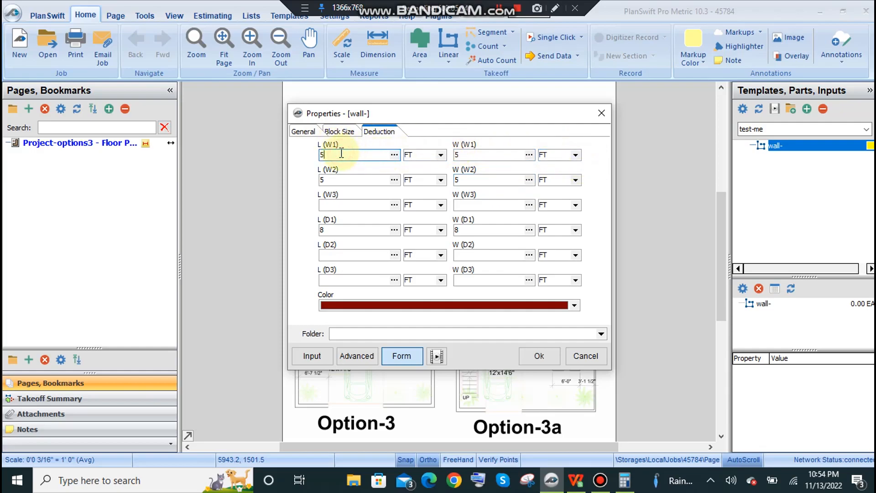
pyautogui.write('10')
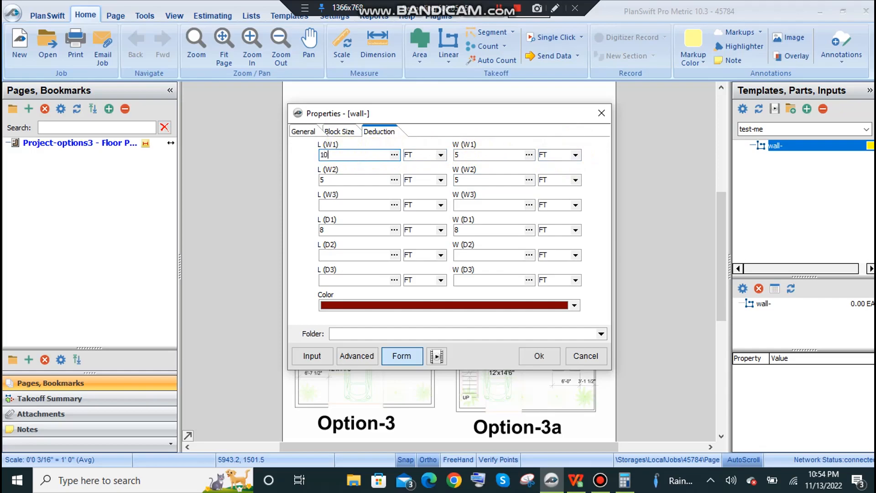
pyautogui.press('Tab')
pyautogui.write('10')
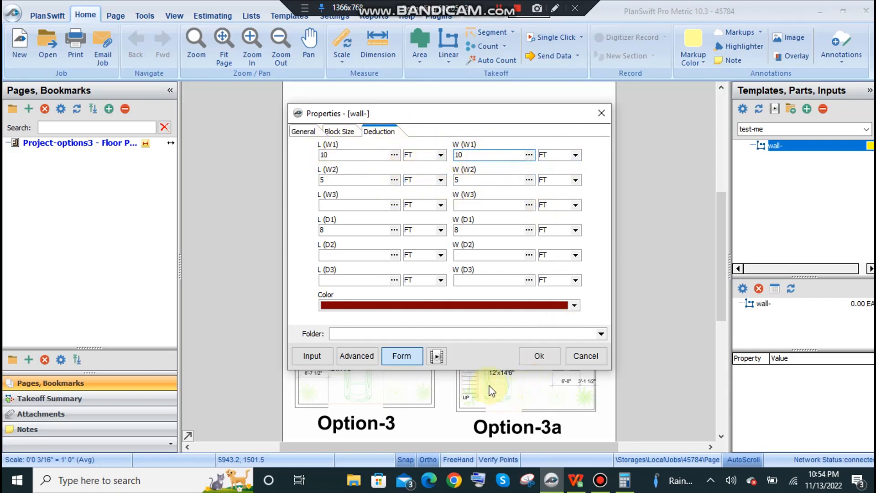
pyautogui.click(538, 355)
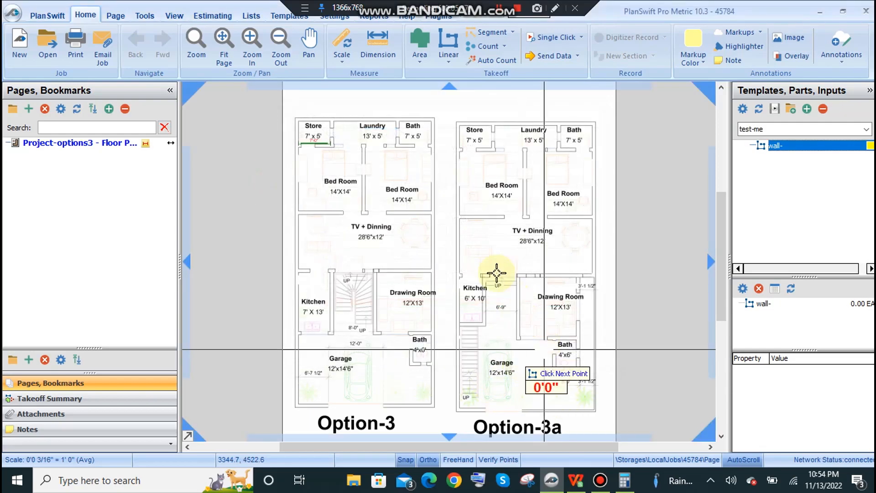
# Trace the Option-3 plan's upper exterior wall from the outer corner at the Store to the outer corner at the Bath
pyautogui.scroll(3, 299, 119)
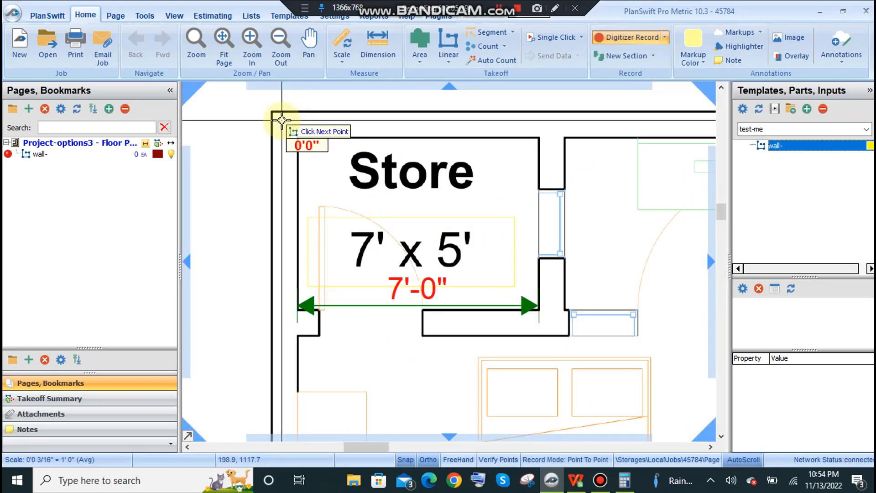
pyautogui.click(298, 120)
pyautogui.scroll(-1, 298, 120)
pyautogui.scroll(3, 593, 122)
pyautogui.click(640, 138)
# Continue the wall takeoff down the Drawing Room side of Option-3, about 62'9" long, to the front corner beside the Garage
pyautogui.scroll(-3, 641, 135)
pyautogui.scroll(-3, 544, 289)
pyautogui.scroll(4, 423, 319)
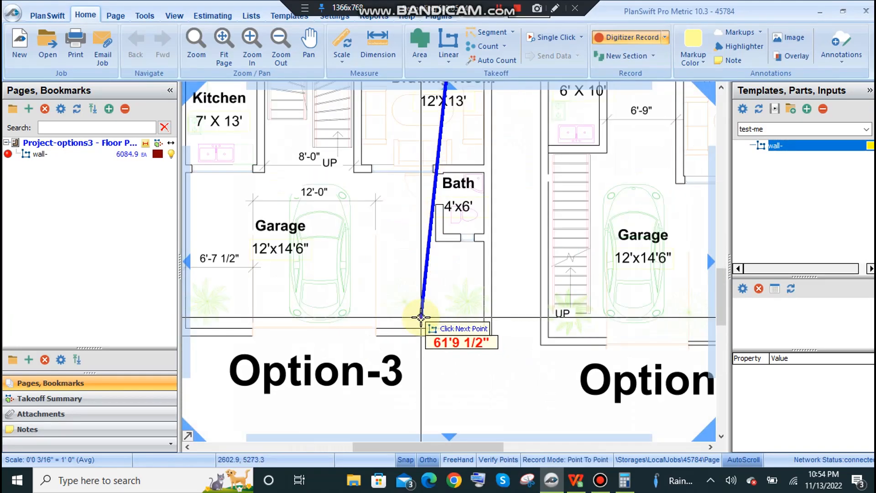
pyautogui.scroll(-3, 639, 356)
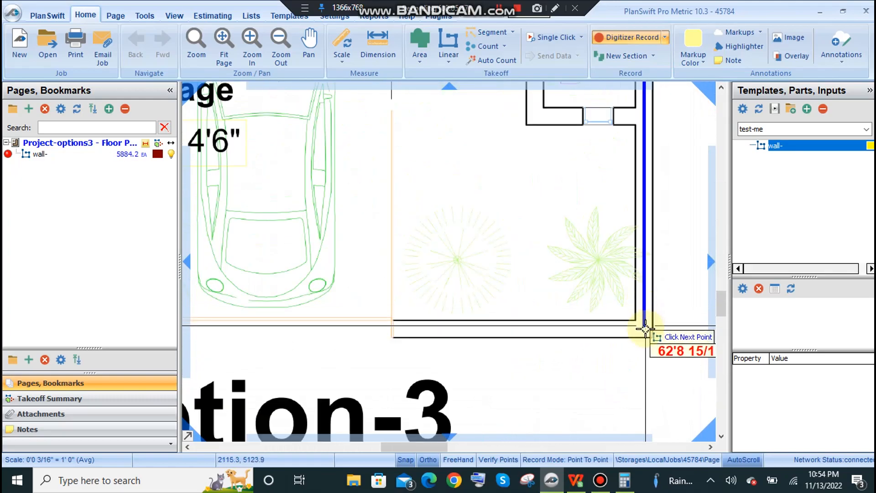
pyautogui.scroll(3, 645, 336)
pyautogui.click(642, 342)
pyautogui.scroll(-3, 612, 326)
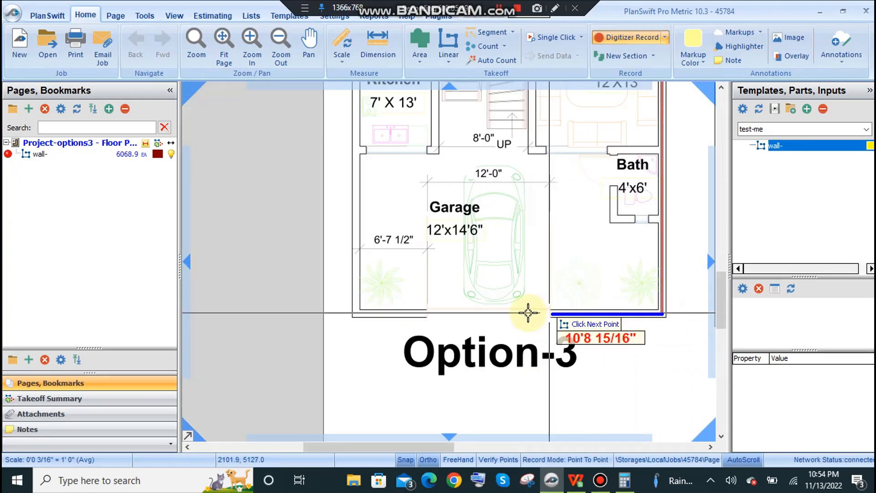
# Complete Option-3's exterior wall takeoff along the front to the Garage's outer corner and back up to the Store's outer corner
pyautogui.scroll(4, 333, 315)
pyautogui.click(317, 287)
pyautogui.scroll(-6, 340, 306)
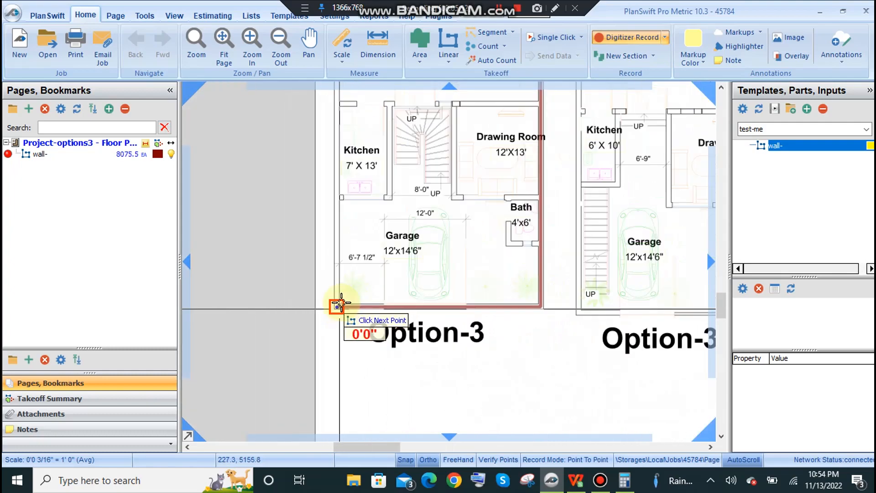
pyautogui.moveTo(360, 153); pyautogui.dragTo(332, 268)
pyautogui.scroll(4, 313, 170)
pyautogui.click(313, 173)
pyautogui.click(313, 128)
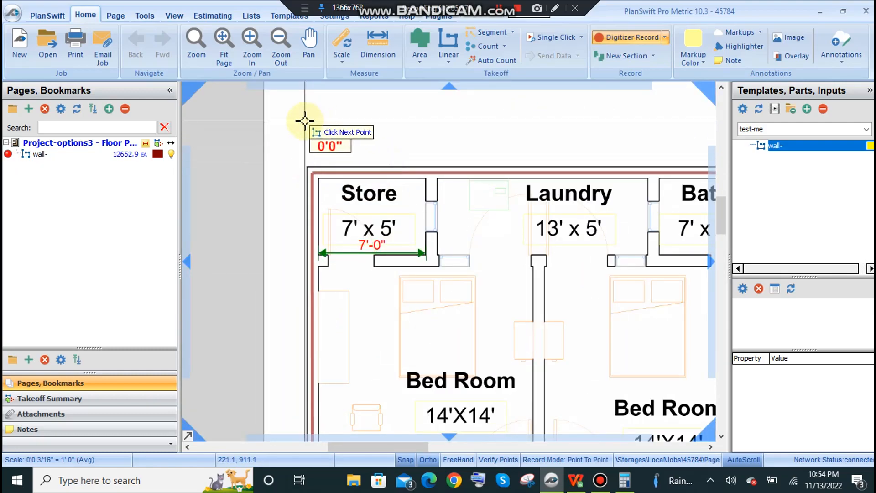
pyautogui.scroll(-5, 313, 122)
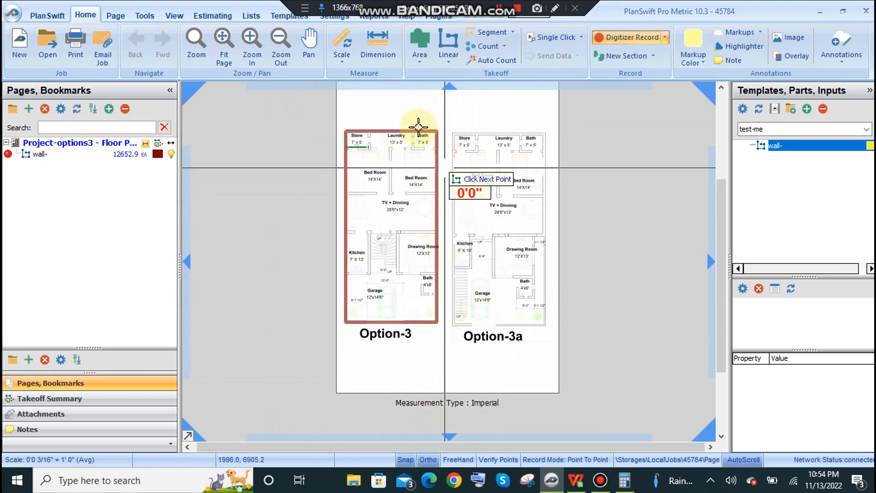
# Switch the wall takeoff to Box recording mode and start the box at Option-3a's outer front corner beside the stairs
pyautogui.click(7, 155)
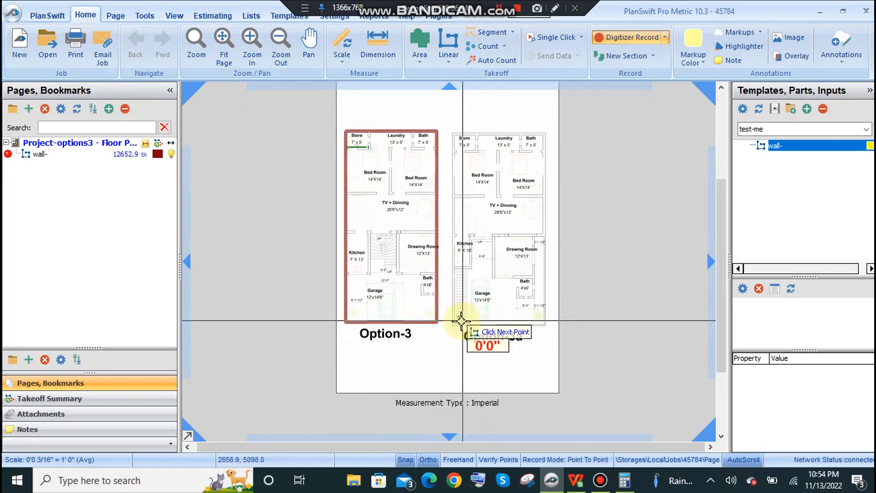
pyautogui.click(566, 460)
pyautogui.scroll(5, 458, 328)
pyautogui.scroll(-5, 417, 336)
pyautogui.scroll(5, 450, 348)
pyautogui.scroll(3, 371, 350)
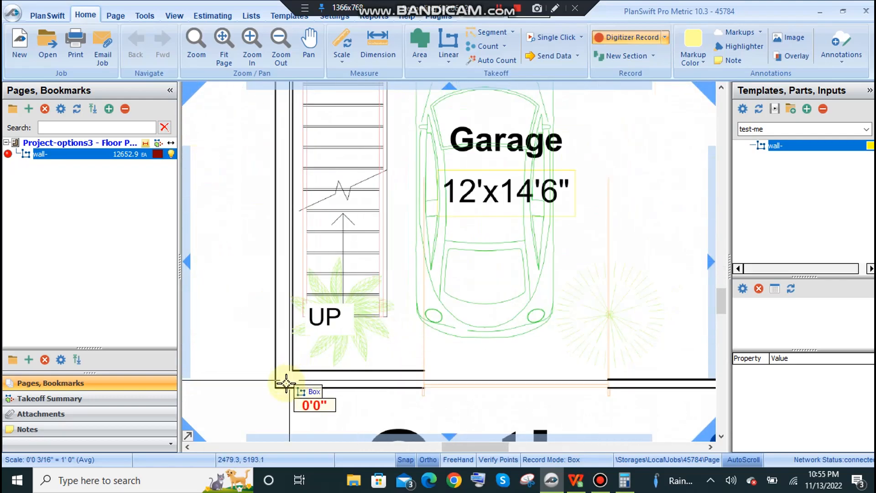
pyautogui.scroll(5, 280, 379)
pyautogui.click(280, 375)
pyautogui.scroll(-7, 334, 299)
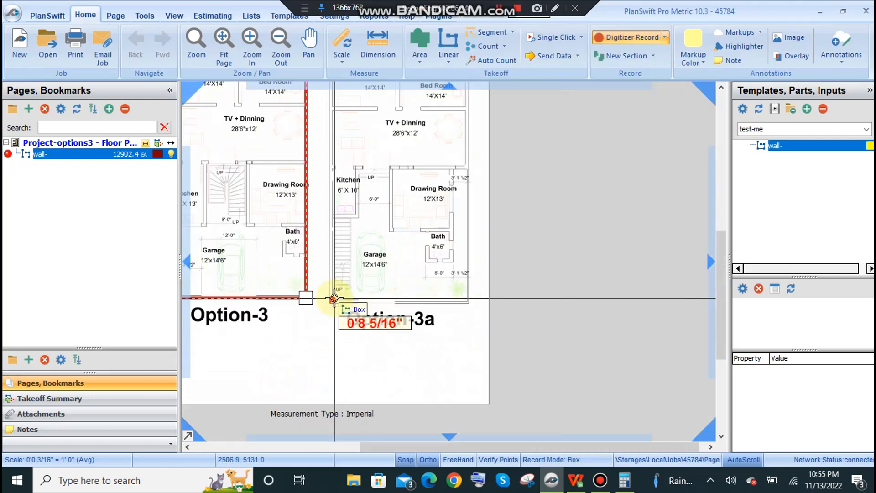
# Finish the box, about 30'1" wide, at Option-3a's outer corner by the Bath and end the recording
pyautogui.scroll(-1, 388, 241)
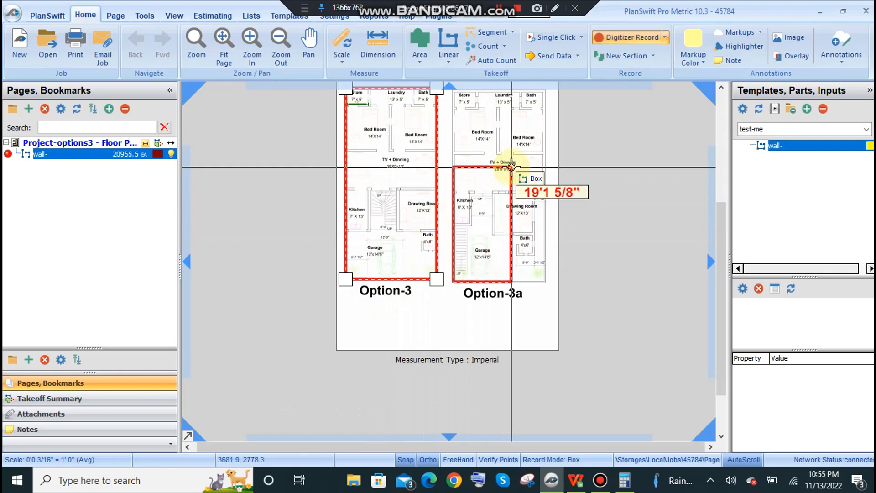
pyautogui.moveTo(516, 86)
pyautogui.scroll(5, 522, 164)
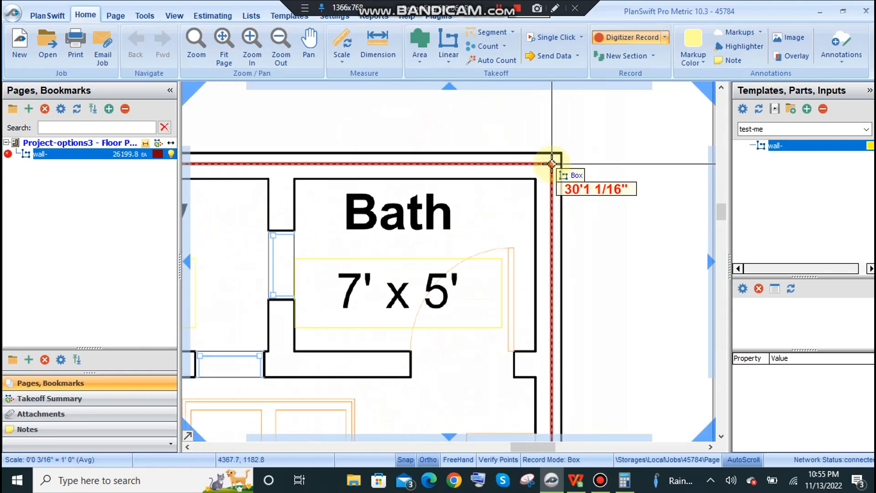
pyautogui.click(552, 163)
pyautogui.scroll(-5, 452, 194)
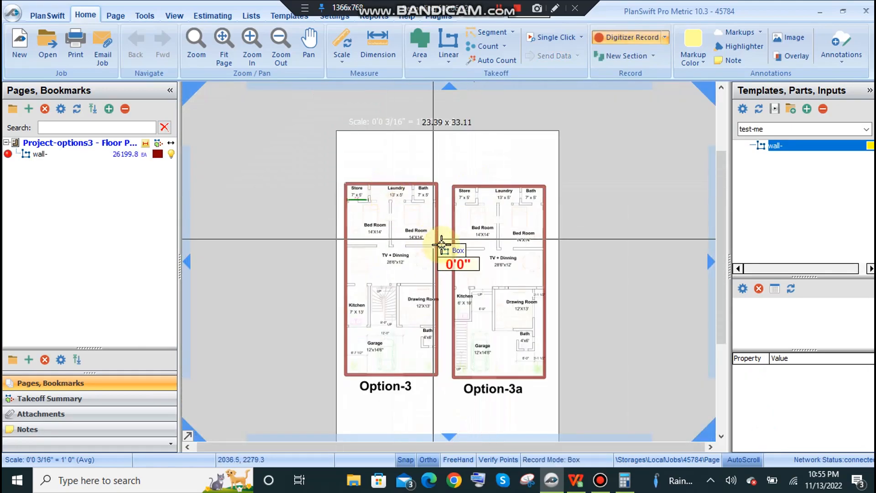
pyautogui.press('Escape')
# Check the wall takeoff sections around Option-3 and Option-3a by selecting their outlines on the plan
pyautogui.click(437, 233)
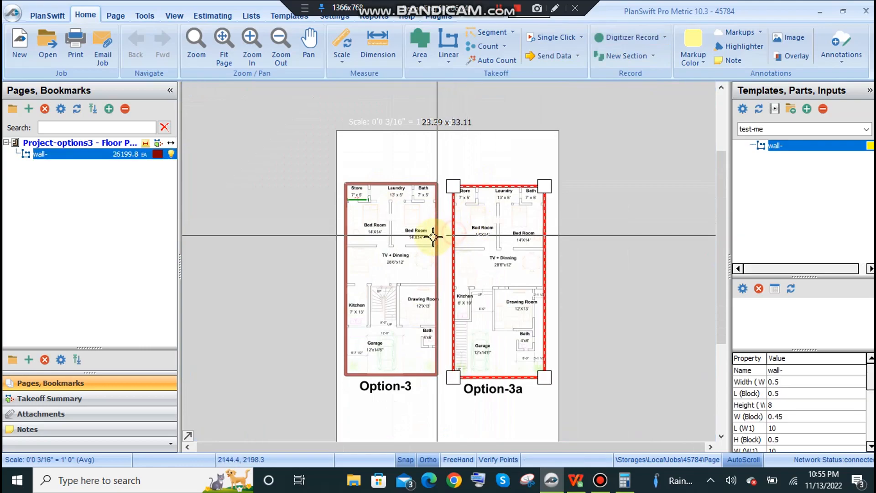
pyautogui.click(453, 238)
pyautogui.click(477, 215)
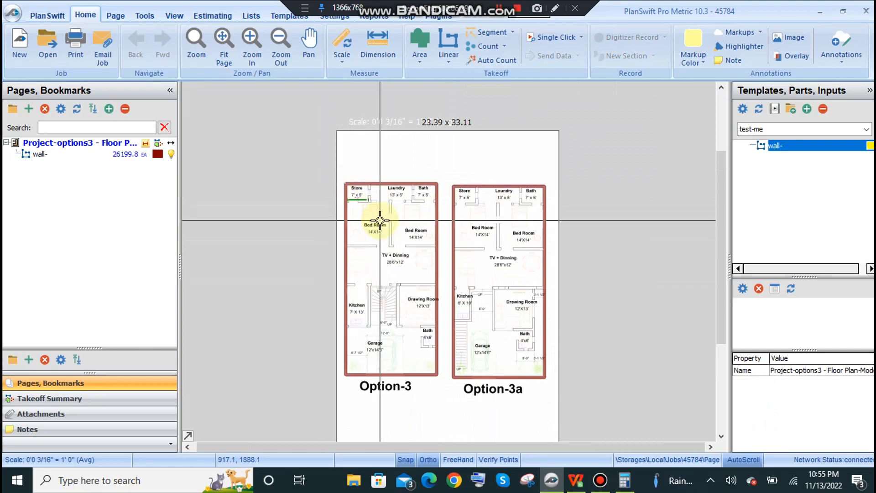
pyautogui.scroll(-1, 372, 225)
pyautogui.click(136, 156)
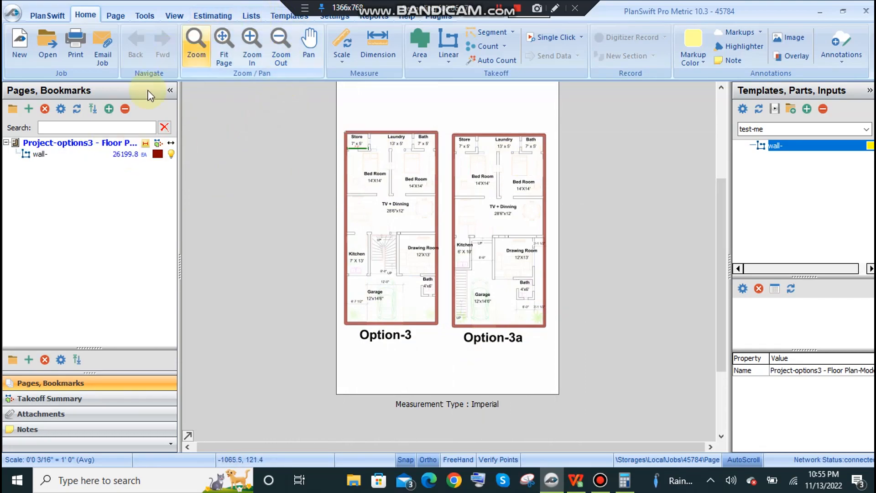
# Review the wall item's block quantity in the estimating table
pyautogui.click(221, 15)
pyautogui.click(332, 123)
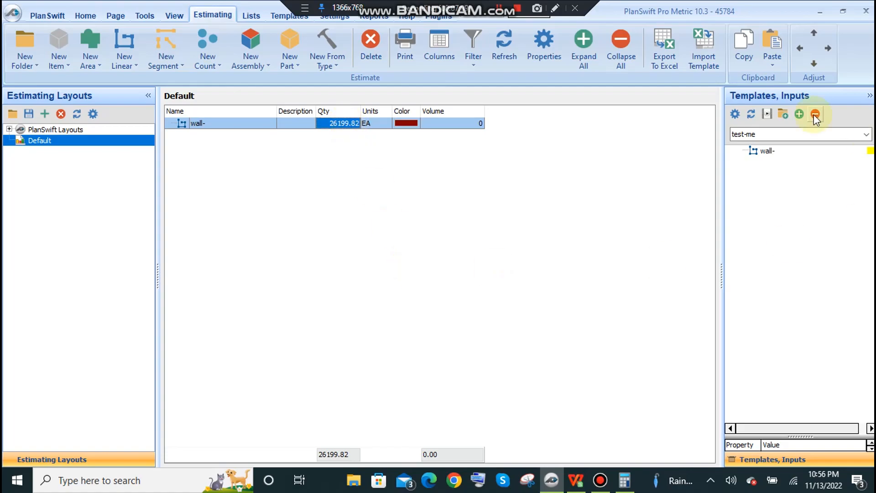
pyautogui.click(760, 154)
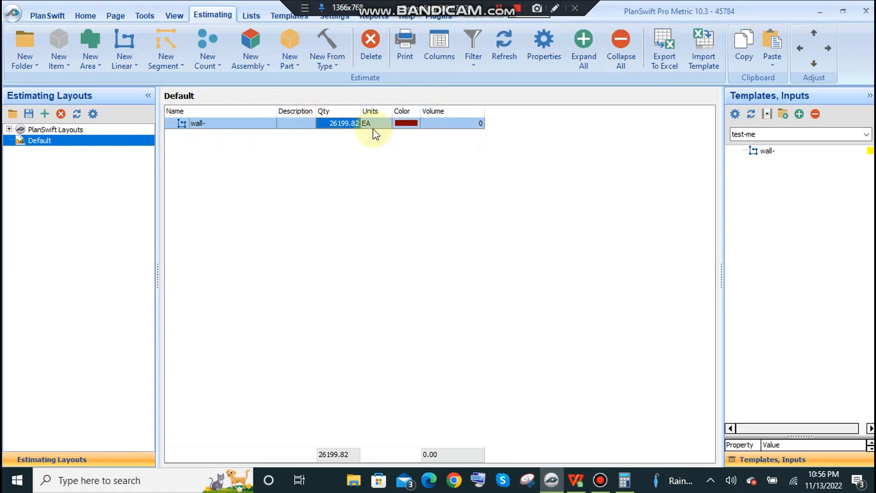
# Add a Linear Total column with the Number data type to the estimate and check it against the wall's quantity
pyautogui.click(441, 54)
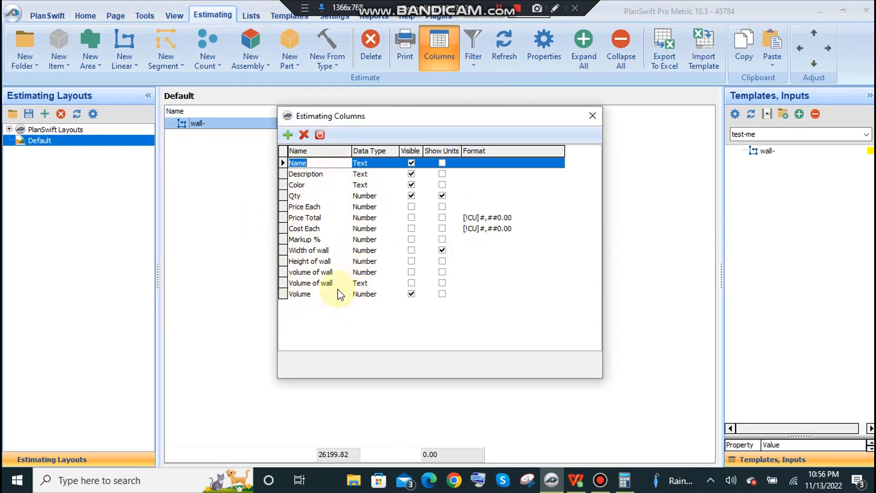
pyautogui.click(288, 135)
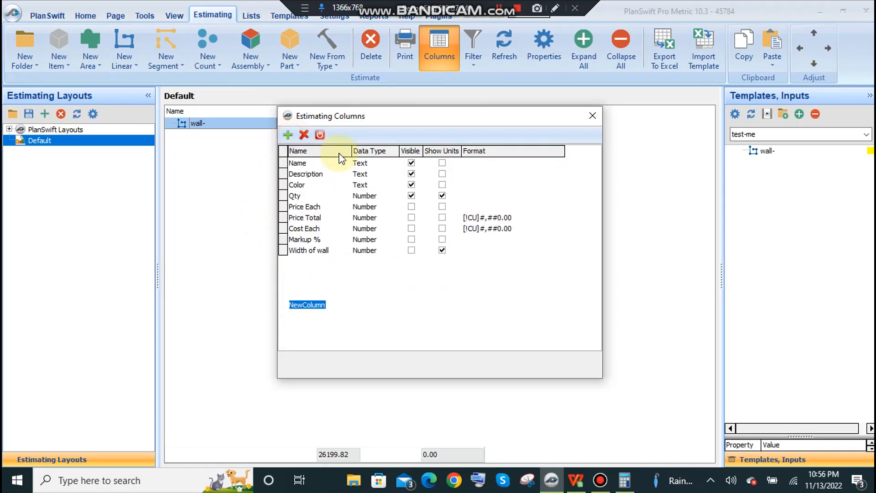
pyautogui.write('Linear Total')
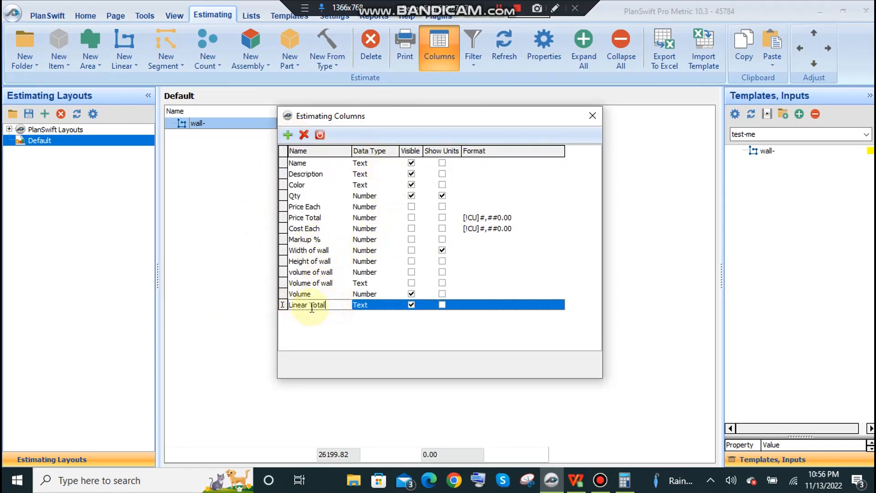
pyautogui.click(391, 305)
pyautogui.click(393, 304)
pyautogui.click(377, 323)
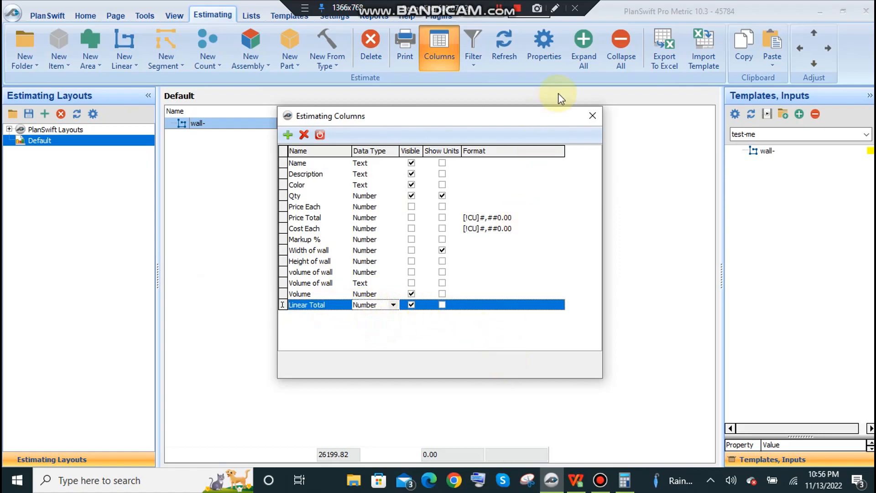
pyautogui.click(592, 116)
pyautogui.click(508, 130)
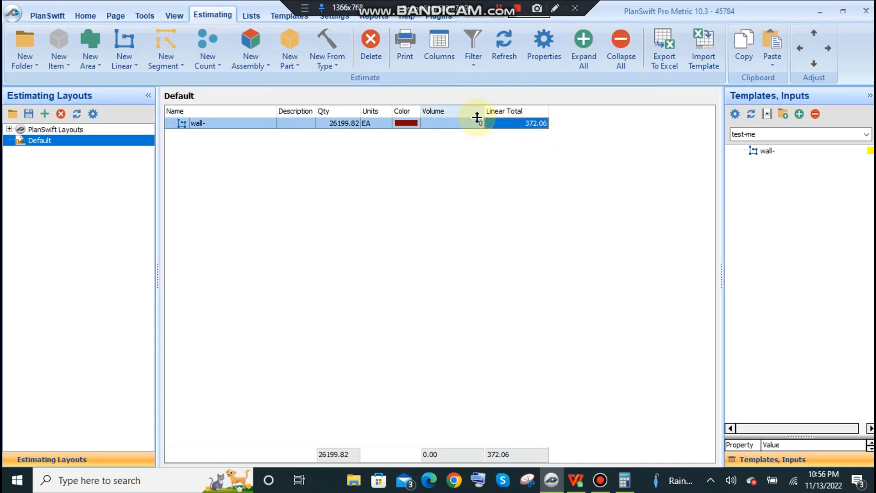
pyautogui.click(354, 125)
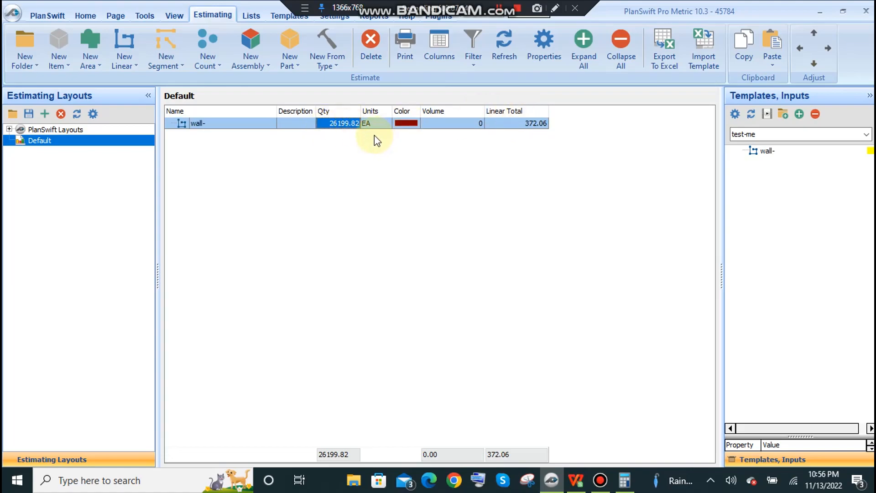